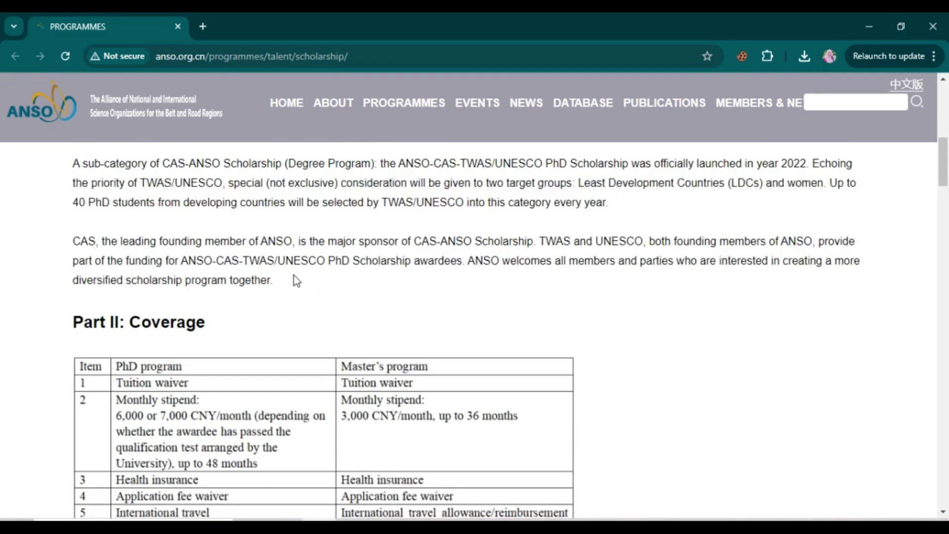
Scroll down to Part IV: Application Procedure, marking the Application Materials heading and its UCAS links
scroll(327, 255, down, 3)
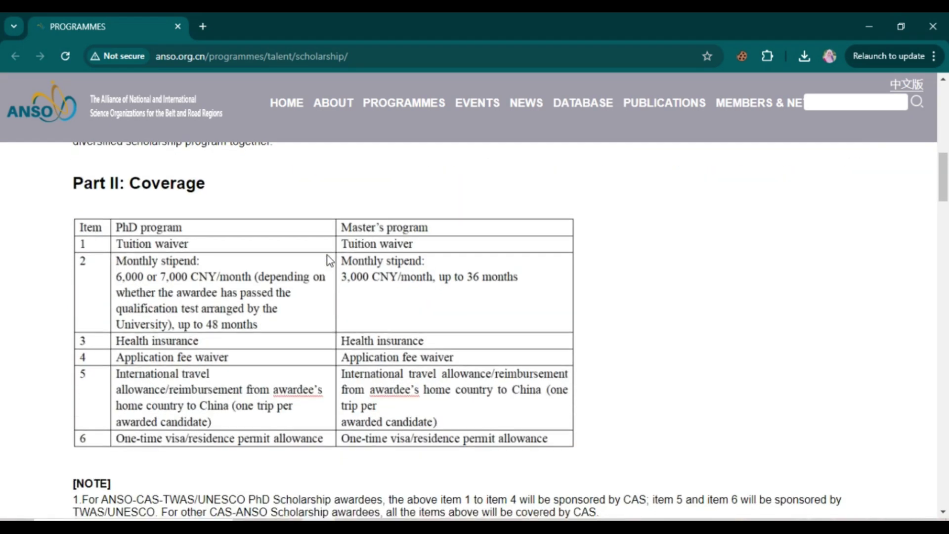
scroll(326, 255, down, 3)
scroll(326, 251, down, 7)
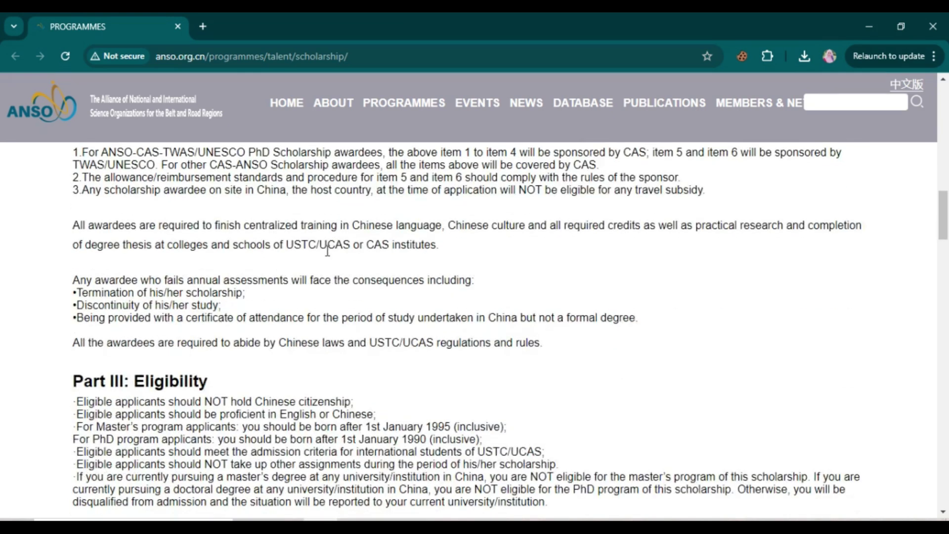
scroll(327, 255, down, 3)
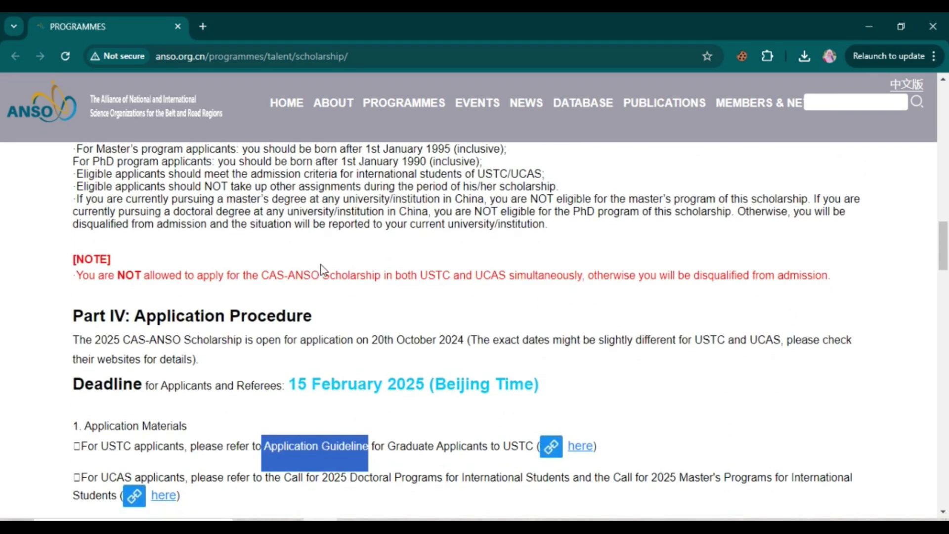
scroll(323, 267, down, 7)
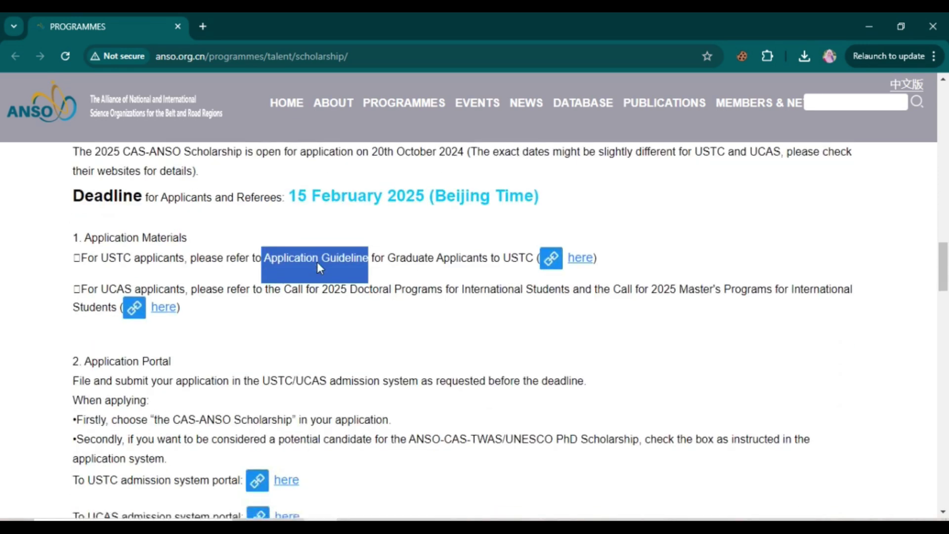
scroll(318, 261, down, 2)
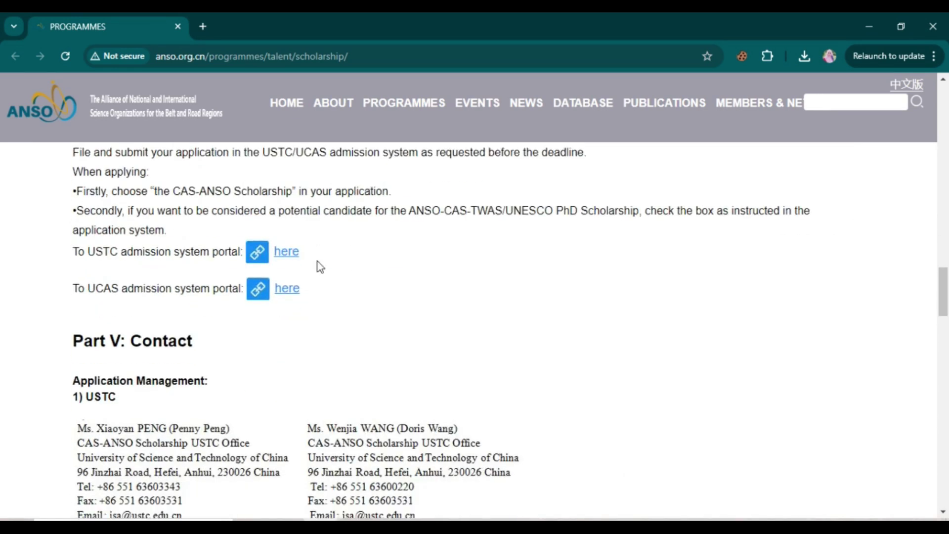
scroll(271, 265, up, 4)
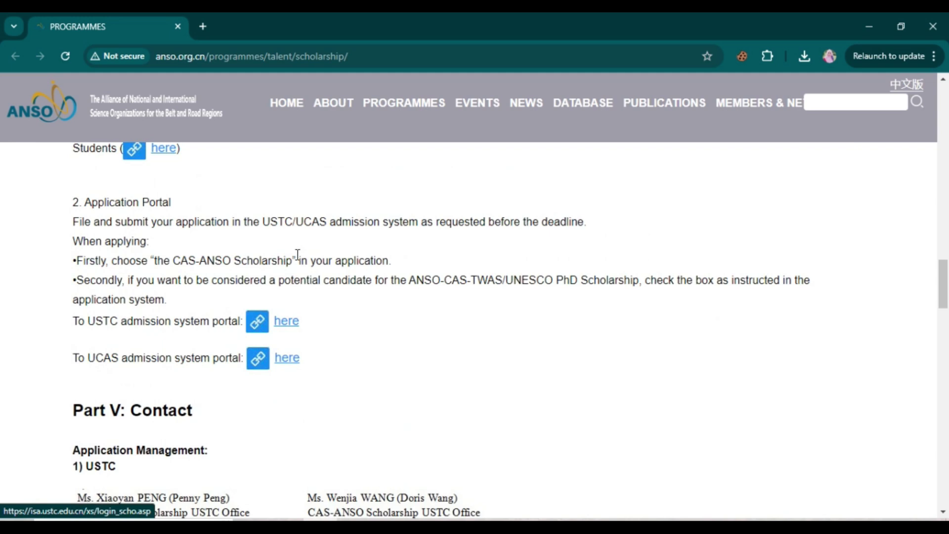
drag(84, 217, 73, 218)
shift+click(194, 216)
click(194, 216)
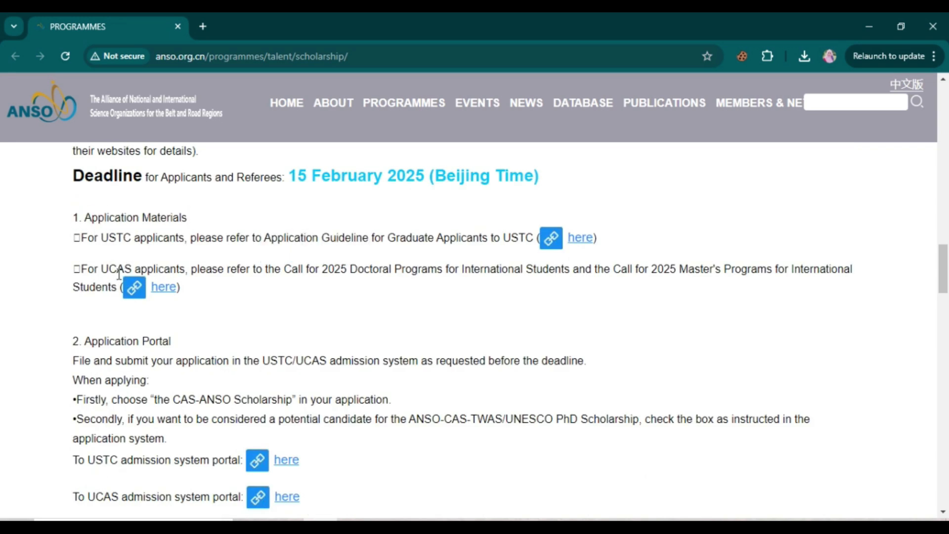
Open the UCAS call link in a new tab and browse its Financial Aids list
right_click(160, 291)
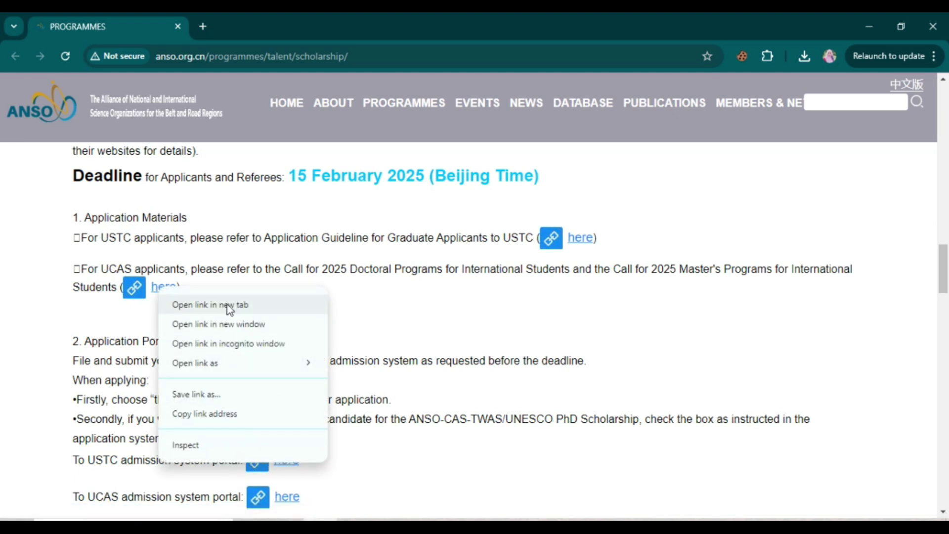
click(227, 304)
click(237, 26)
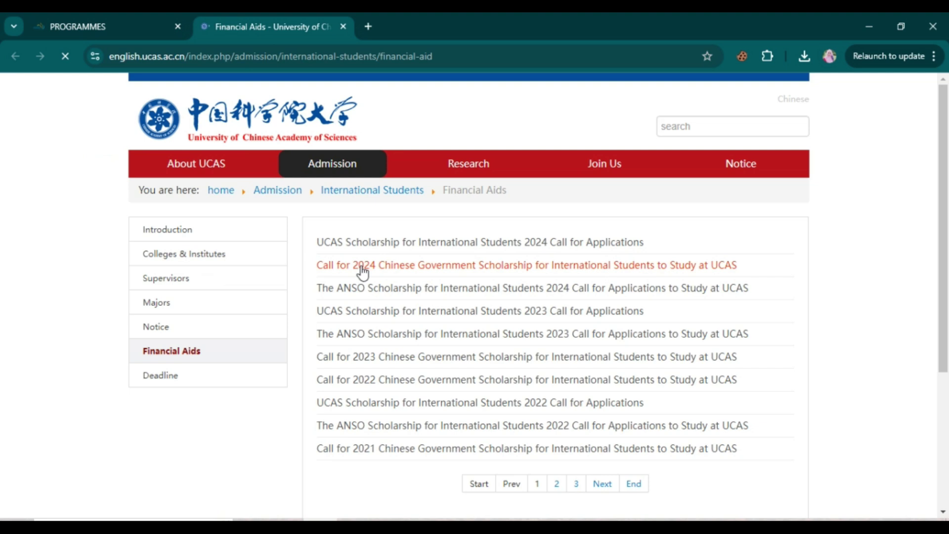
scroll(366, 277, down, 1)
scroll(378, 291, down, 3)
scroll(379, 291, up, 4)
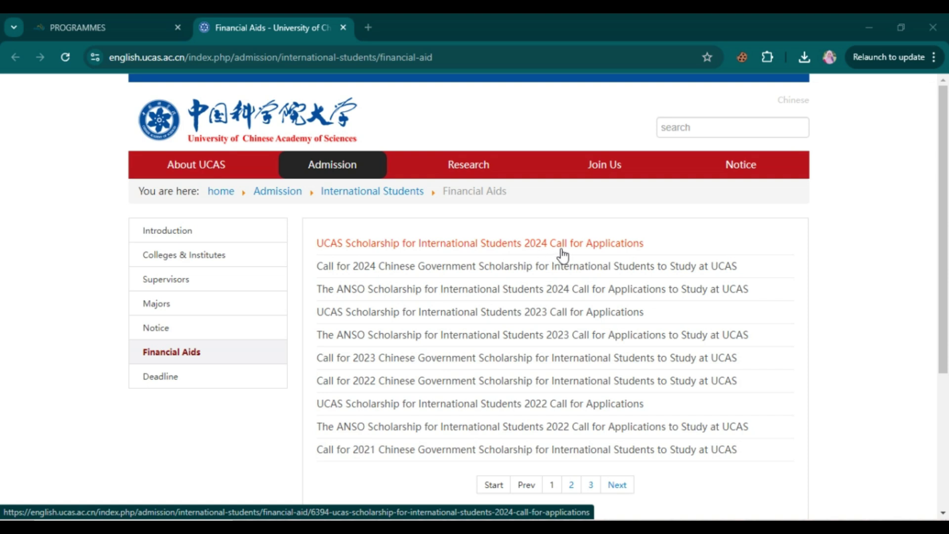
Open the UCAS Scholarship for International Students 2024 Call for Applications article in a new tab
right_click(567, 251)
click(631, 263)
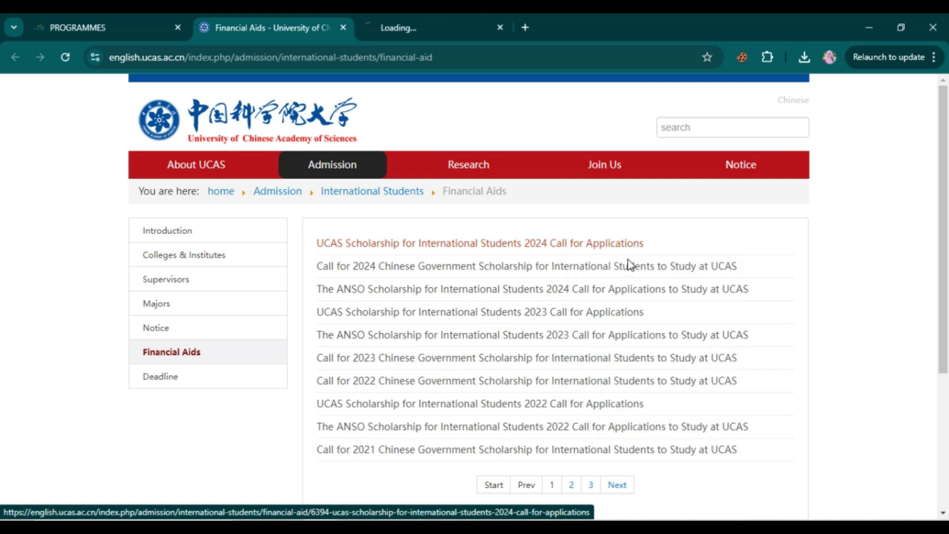
click(457, 20)
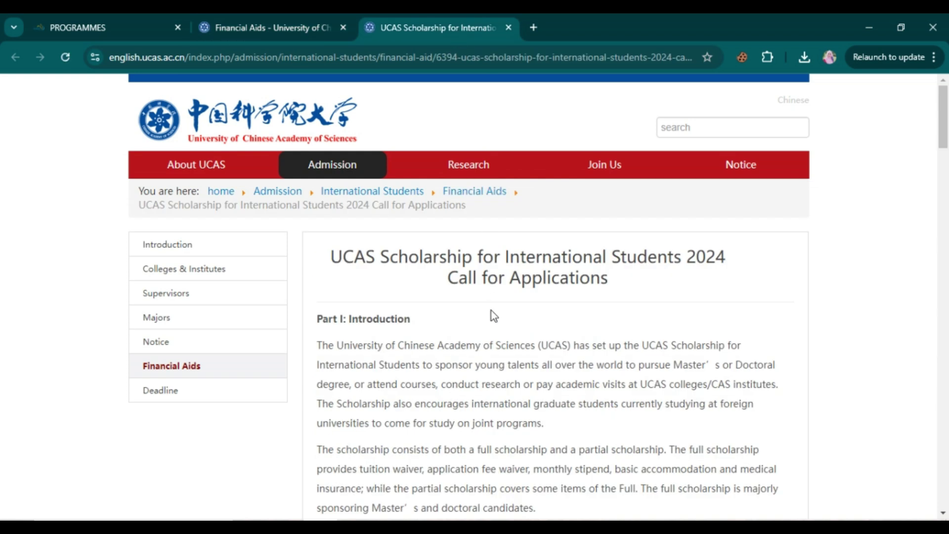
Scroll to Part IV and highlight the Online Application heading and the scholarship name to choose
scroll(491, 310, down, 3)
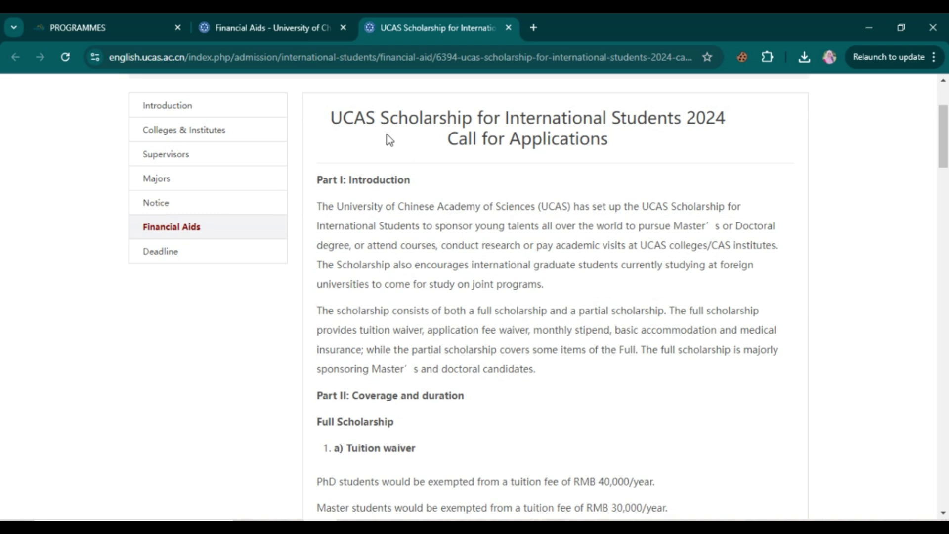
scroll(387, 148, down, 10)
scroll(384, 194, down, 15)
drag(331, 272, 422, 274)
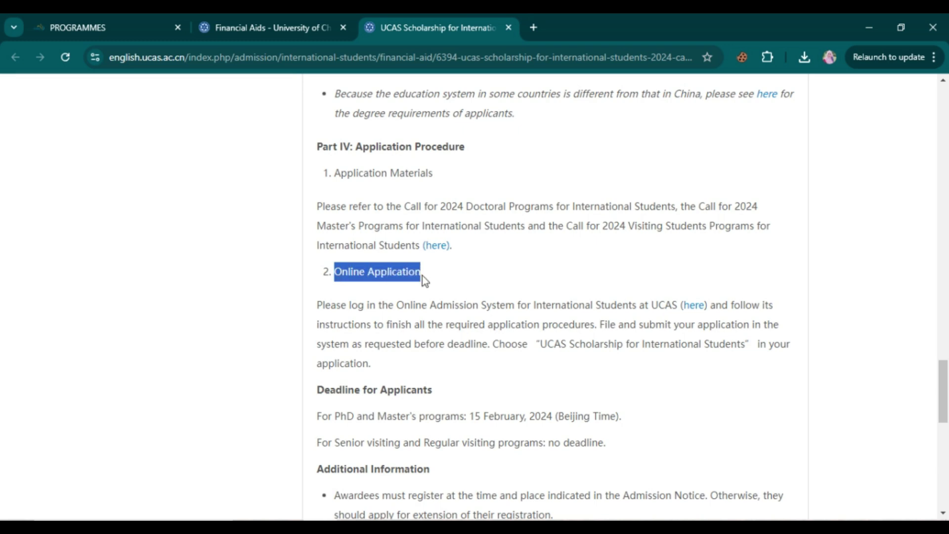
click(422, 275)
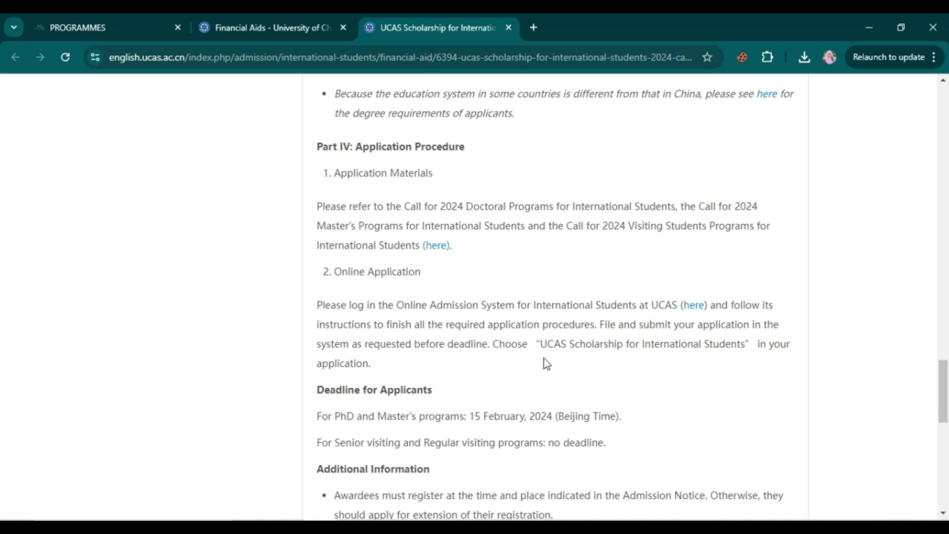
drag(536, 345, 743, 349)
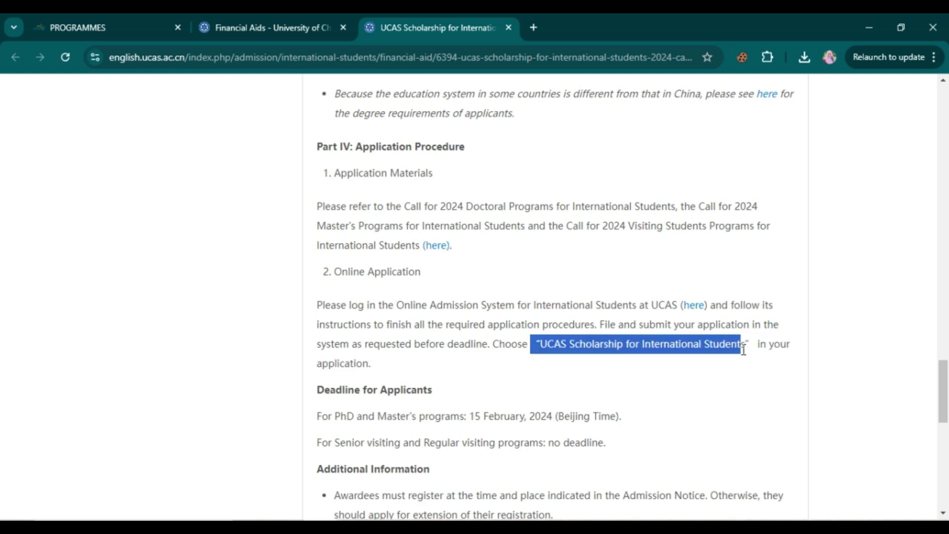
Open the online admission system in a new tab and bring up its Registration form
right_click(691, 307)
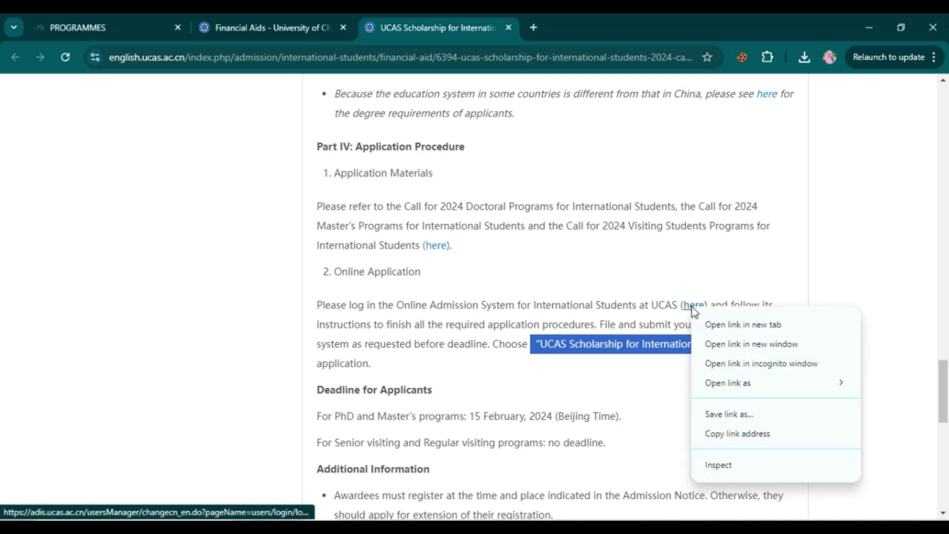
click(754, 328)
key(ctrl+Tab)
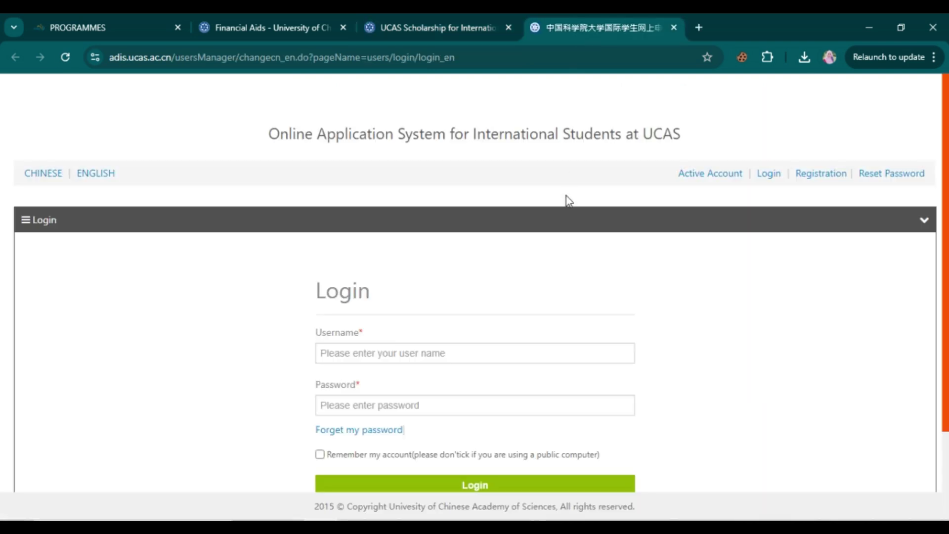
scroll(321, 319, down, 2)
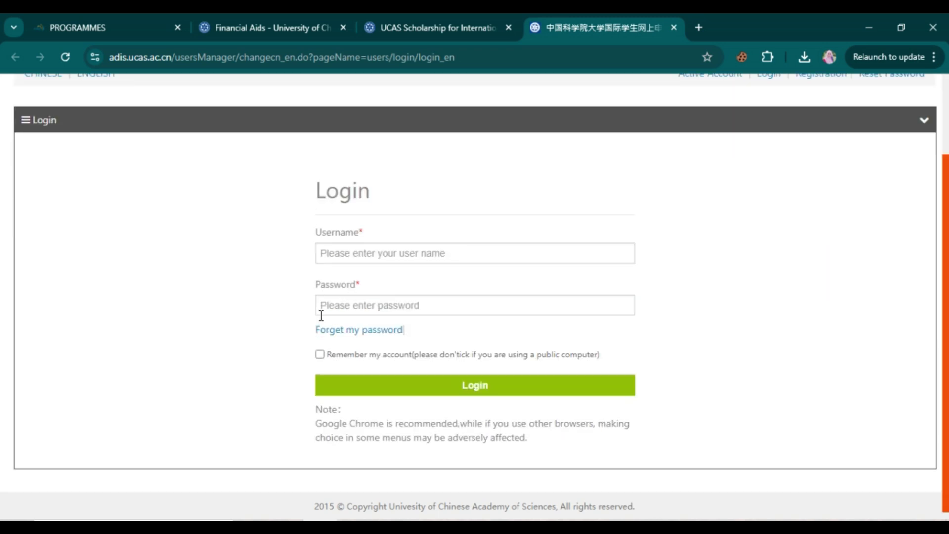
scroll(321, 319, up, 2)
scroll(366, 326, down, 2)
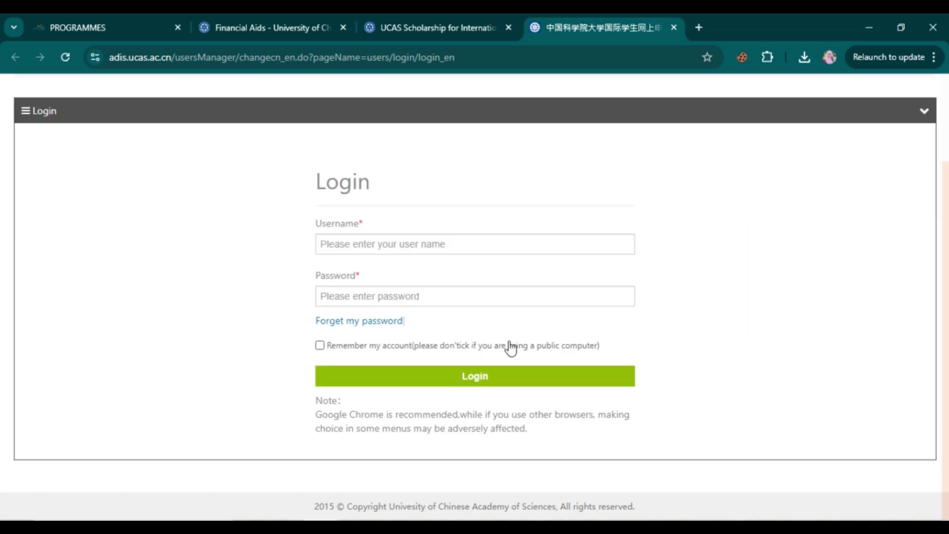
scroll(543, 331, up, 2)
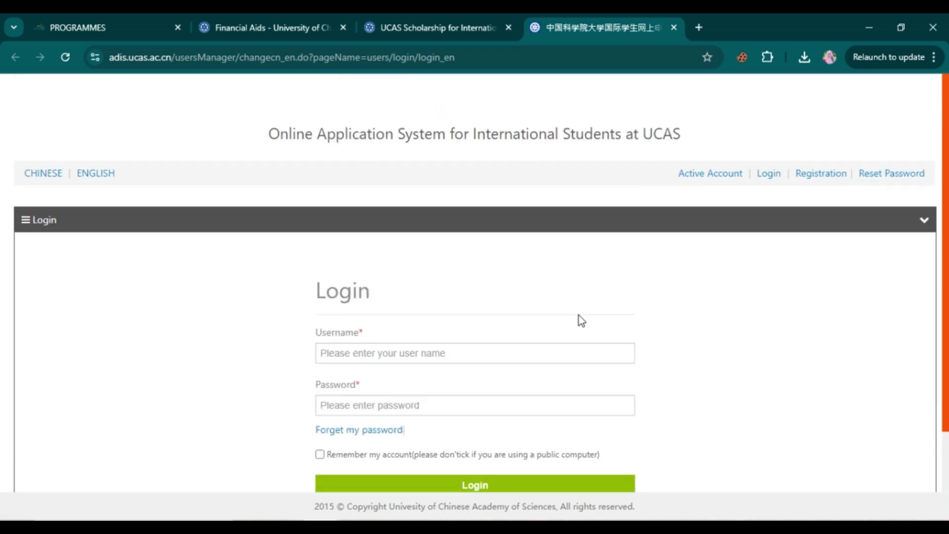
click(819, 173)
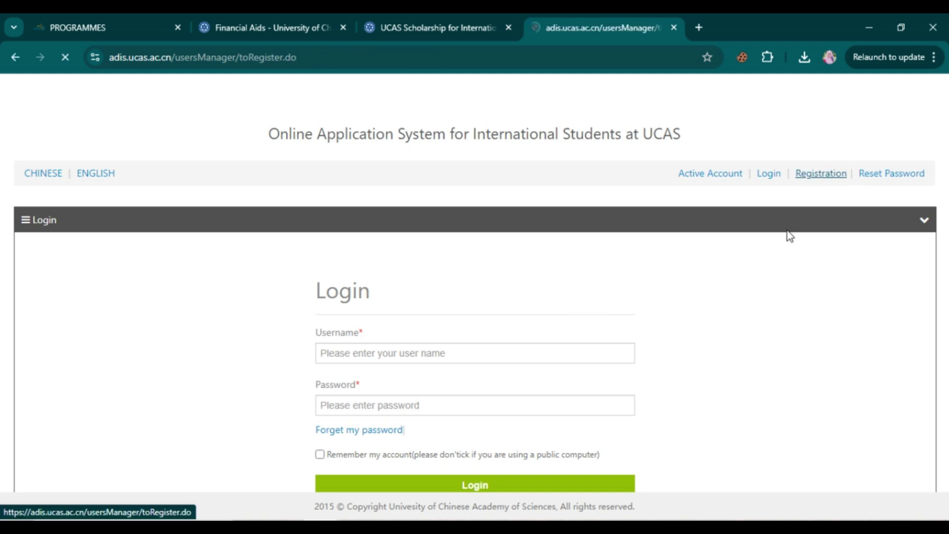
scroll(698, 272, down, 2)
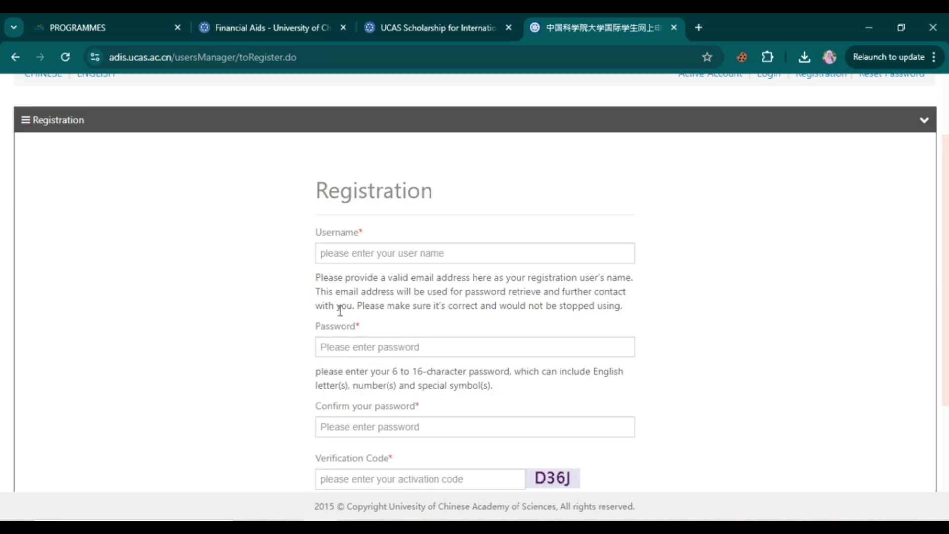
Enter the applicant's e-mail address as the registration username
click(347, 252)
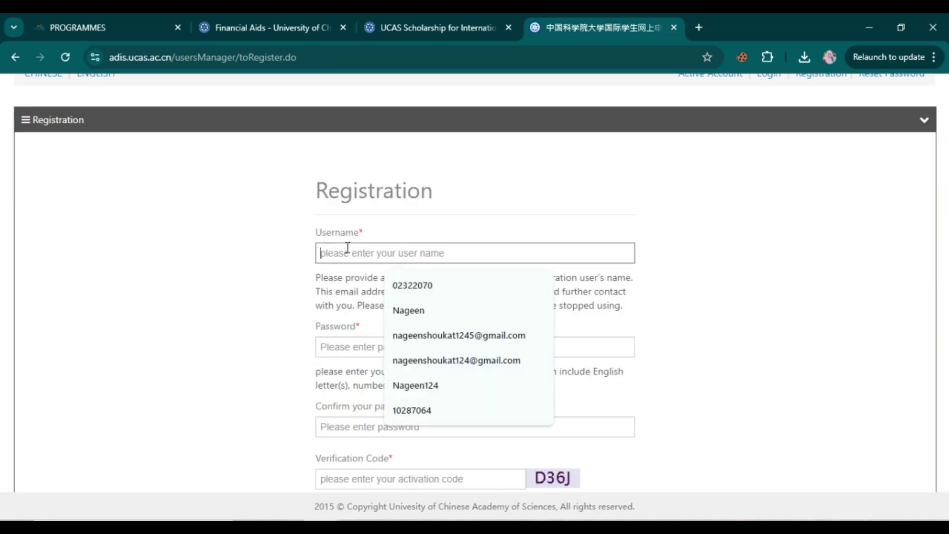
click(386, 252)
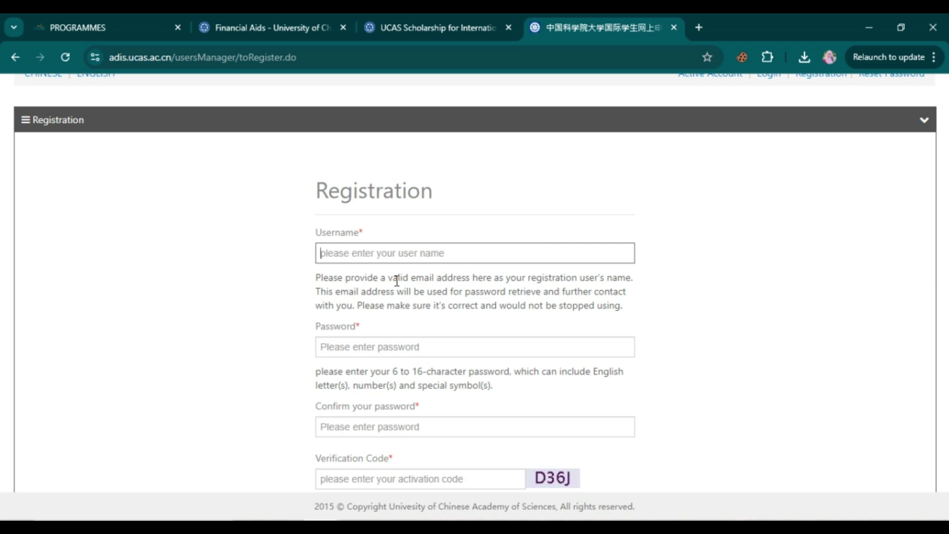
click(504, 257)
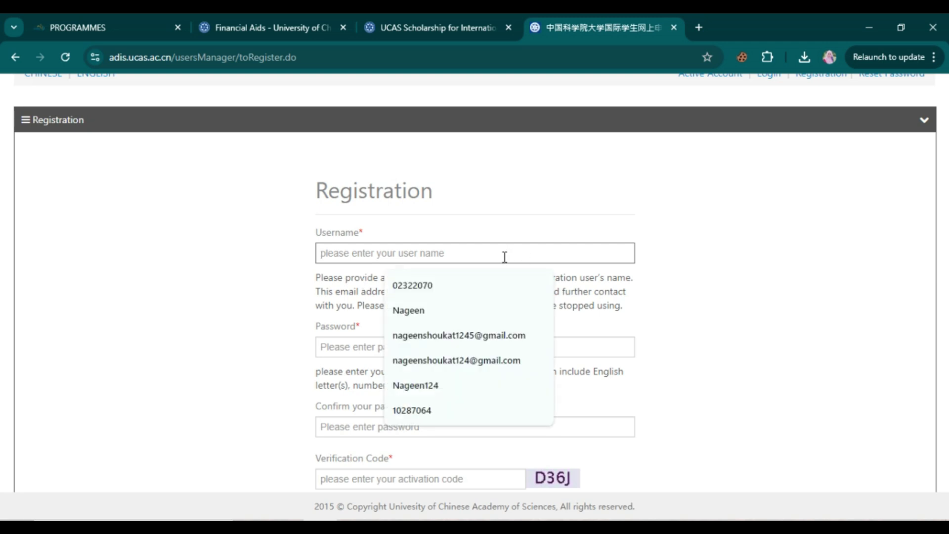
key(ctrl+v)
scroll(504, 256, down, 2)
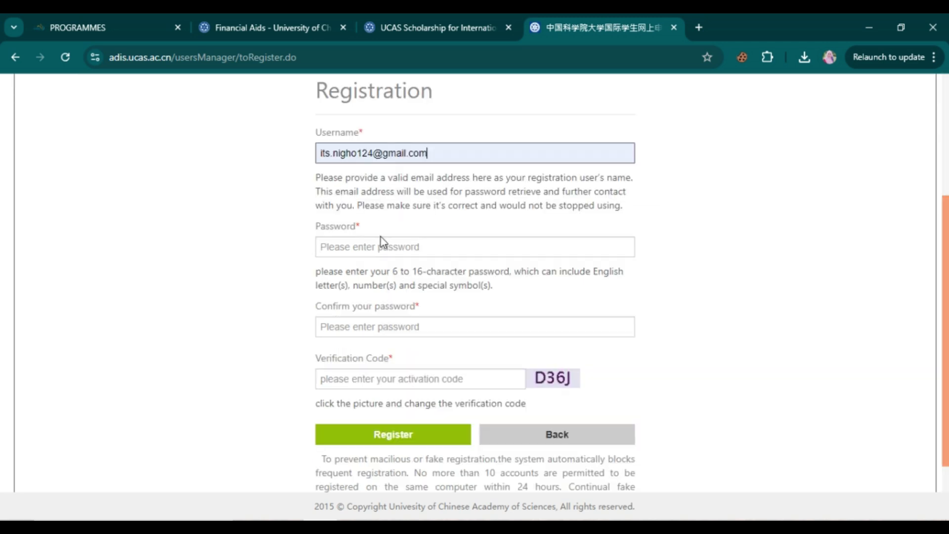
Fill in the password and confirmation, enter the shown verification code, and register
click(326, 246)
click(369, 271)
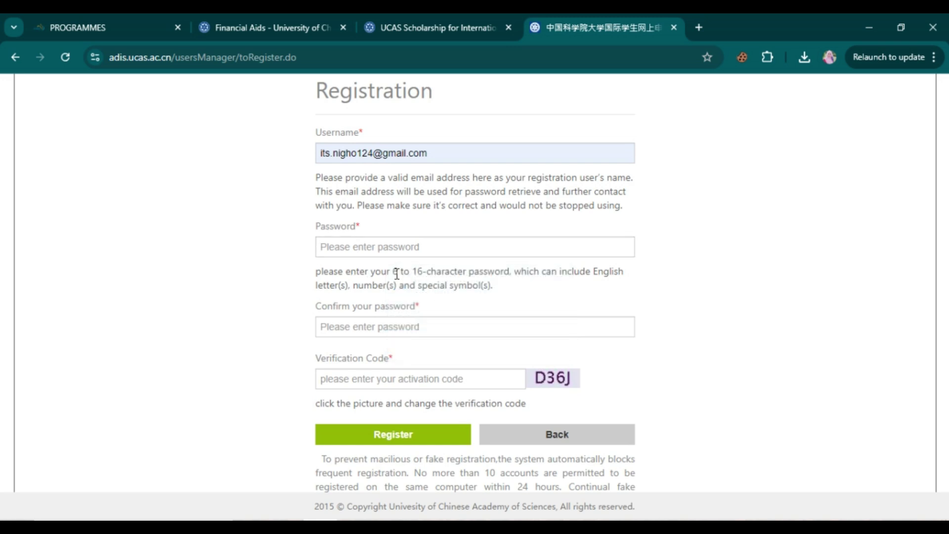
click(457, 249)
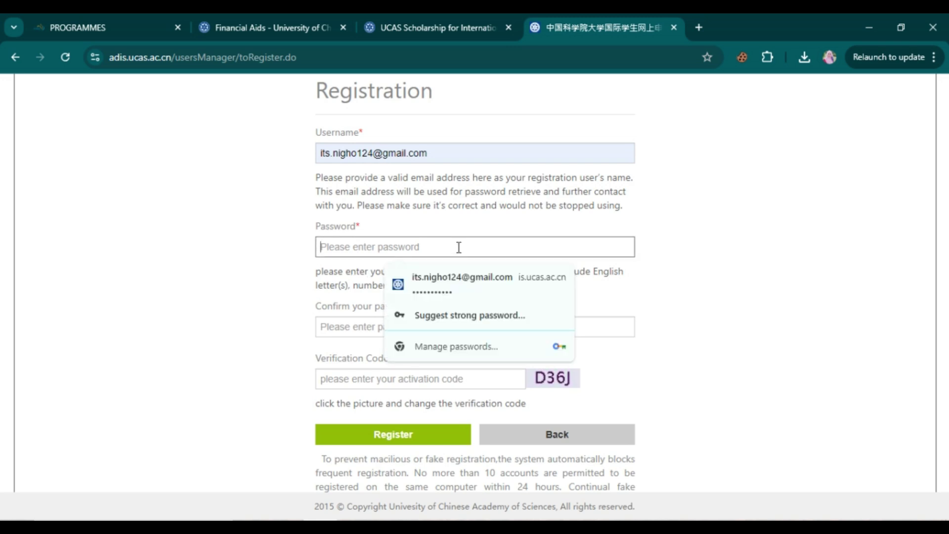
key(ctrl+v)
key(Tab)
key(ctrl+v)
click(353, 378)
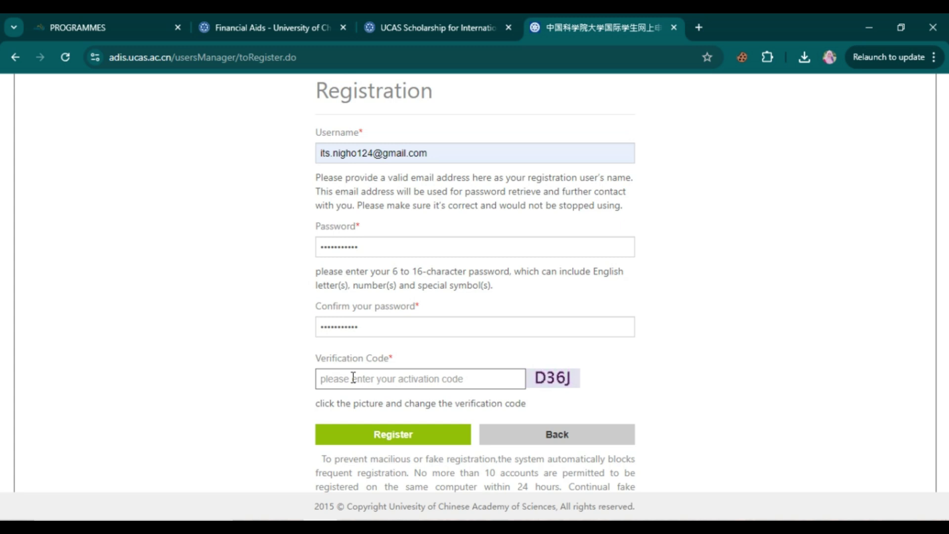
text(D)
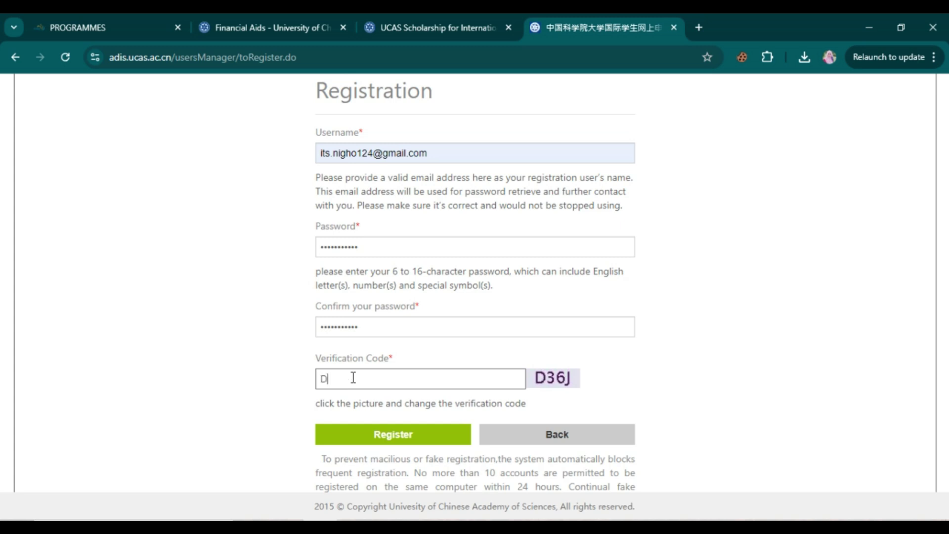
text(36J)
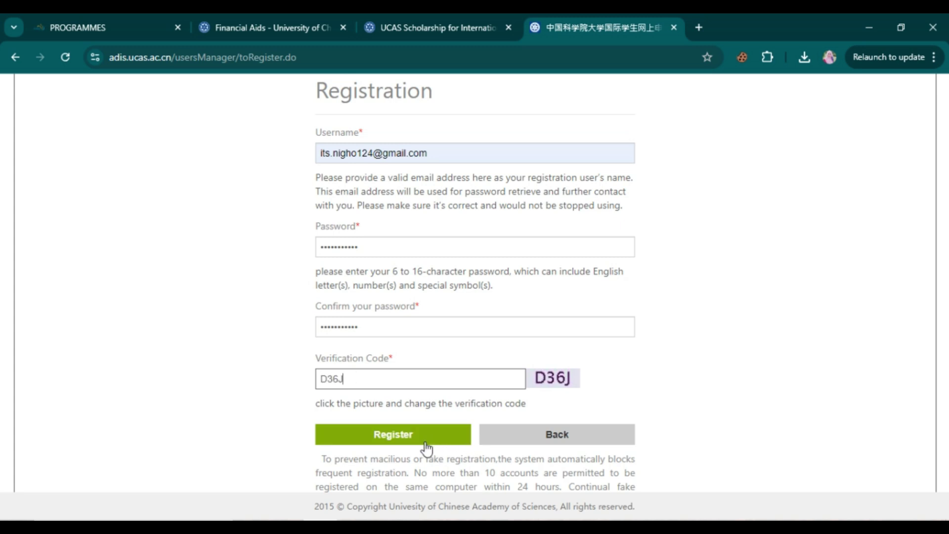
click(425, 440)
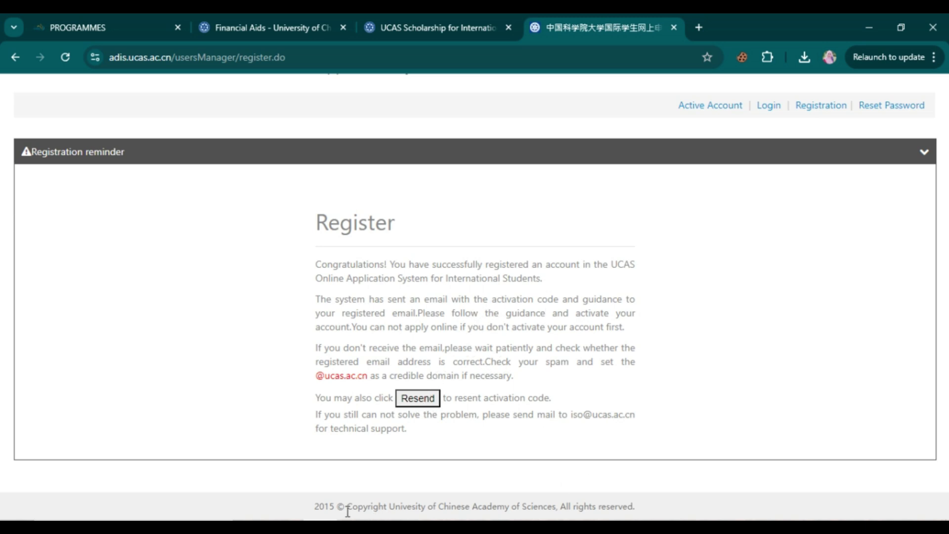
key(alt+Tab)
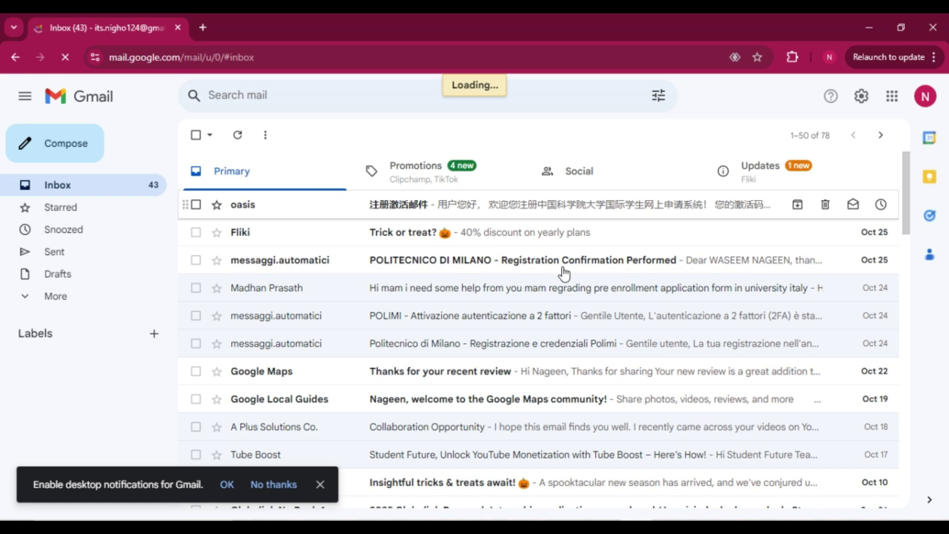
Translate the UCAS activation email to English and follow its activation link
right_click(487, 296)
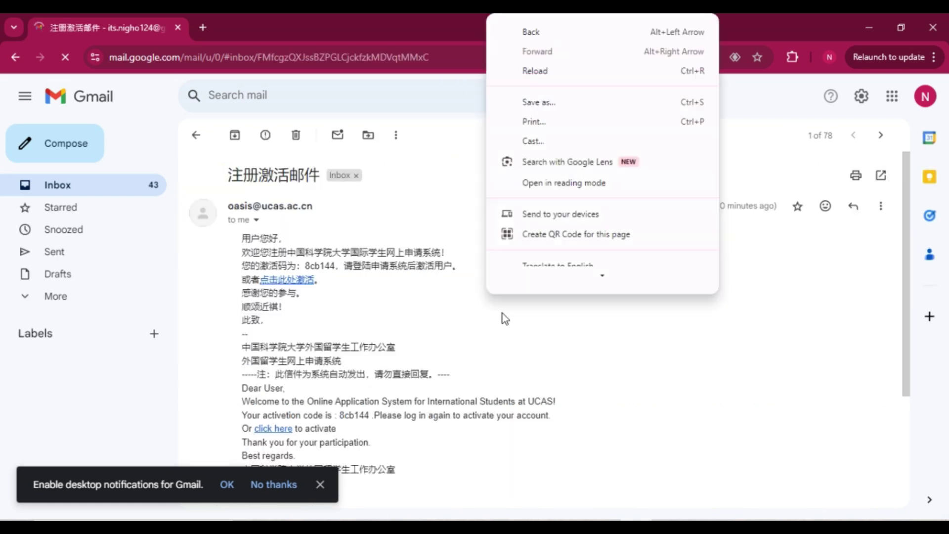
click(565, 230)
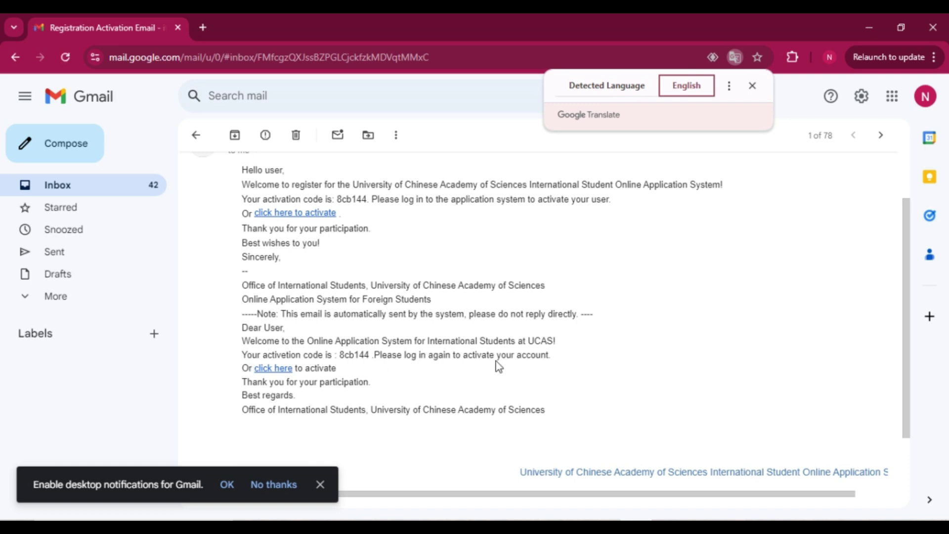
click(272, 371)
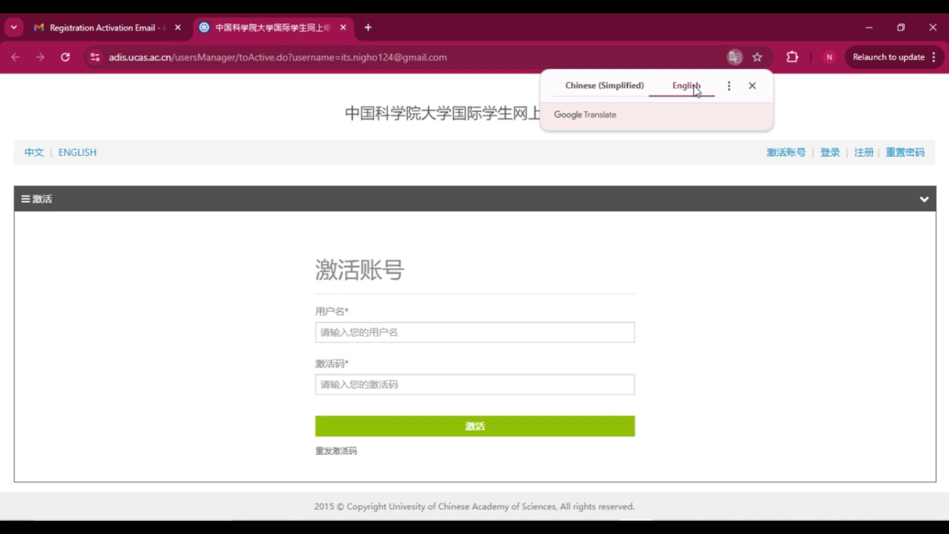
Activate the new account by pasting the emailed activation code into the Active Account form
click(697, 90)
click(751, 86)
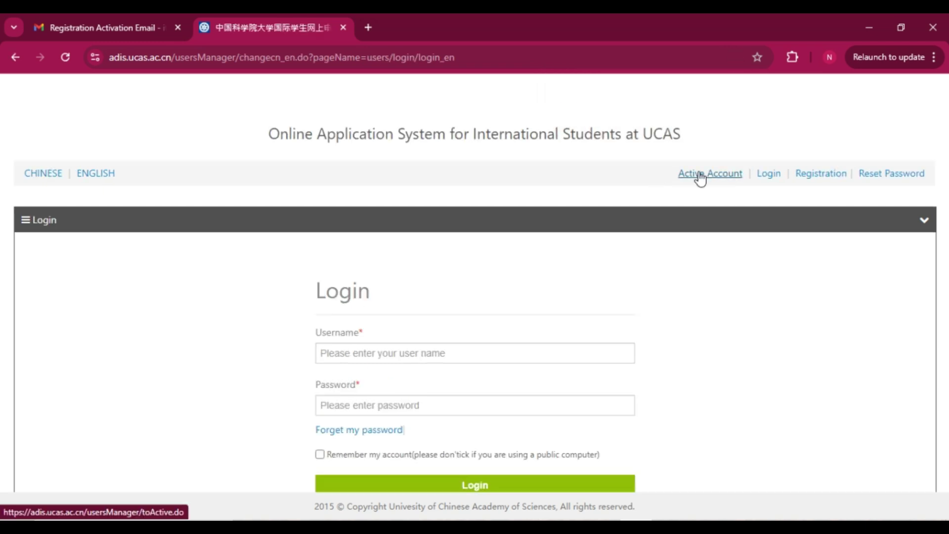
click(701, 180)
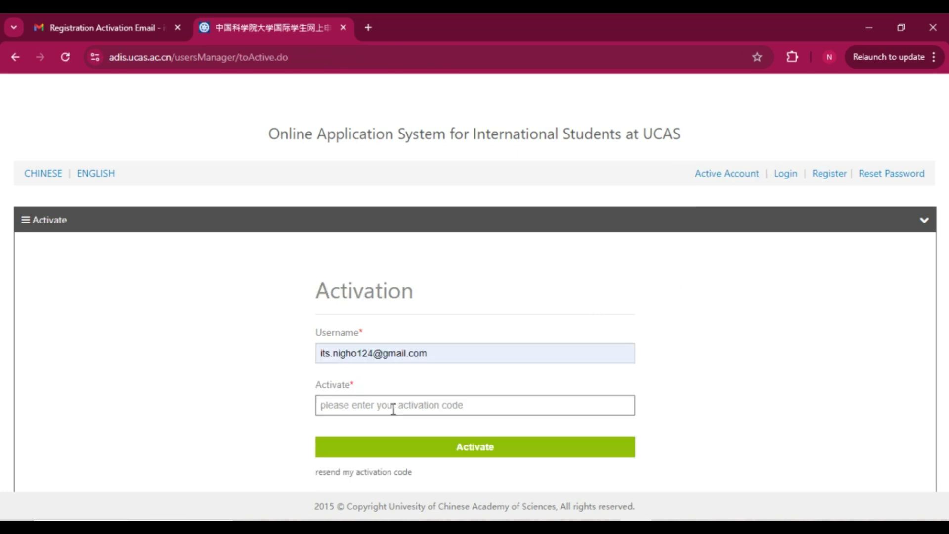
click(443, 409)
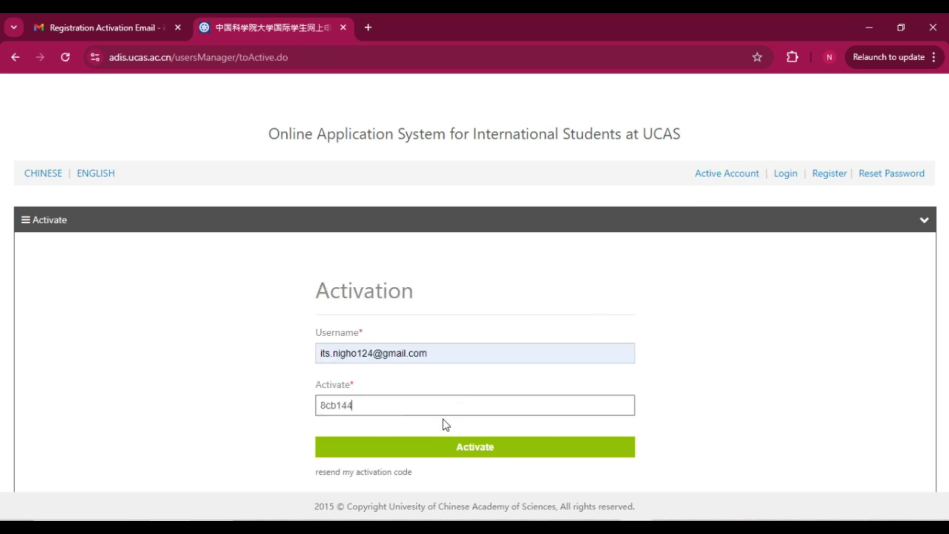
click(452, 451)
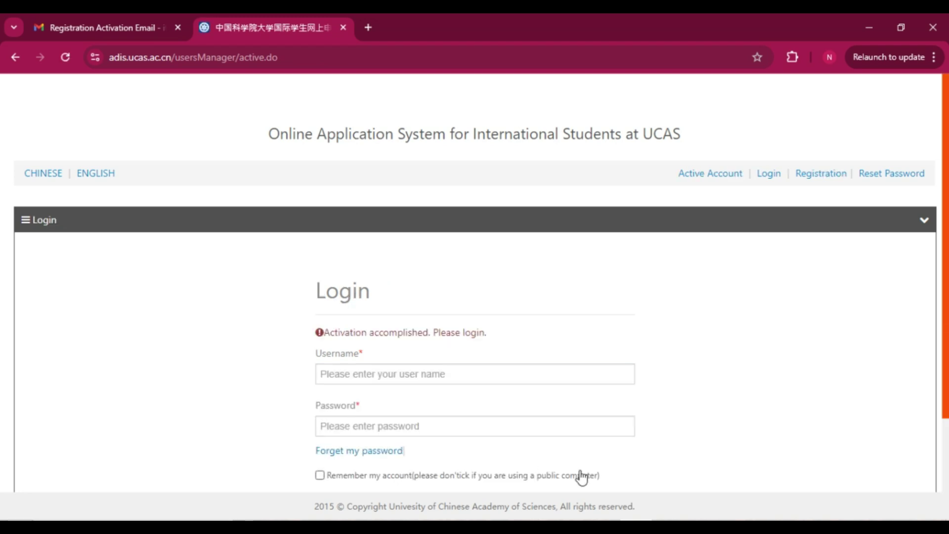
scroll(568, 460, down, 1)
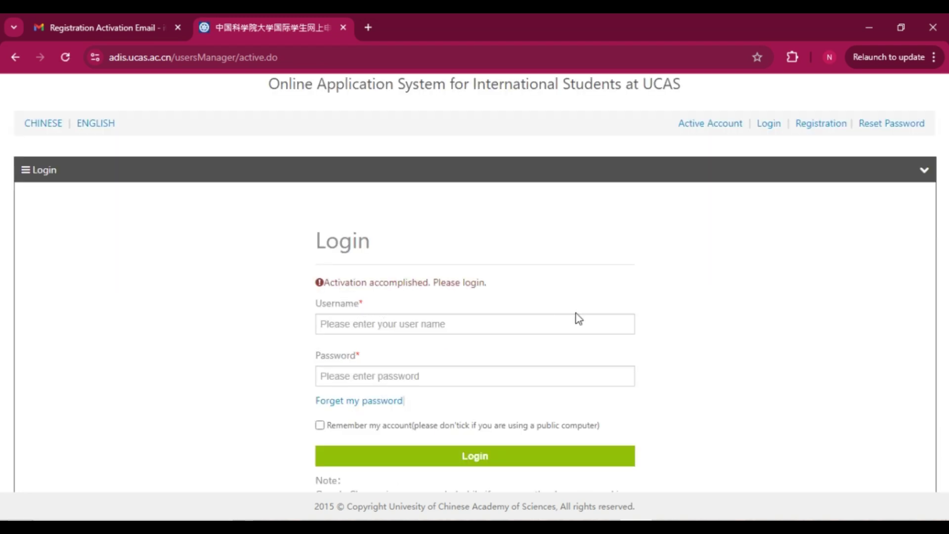
scroll(533, 299, down, 1)
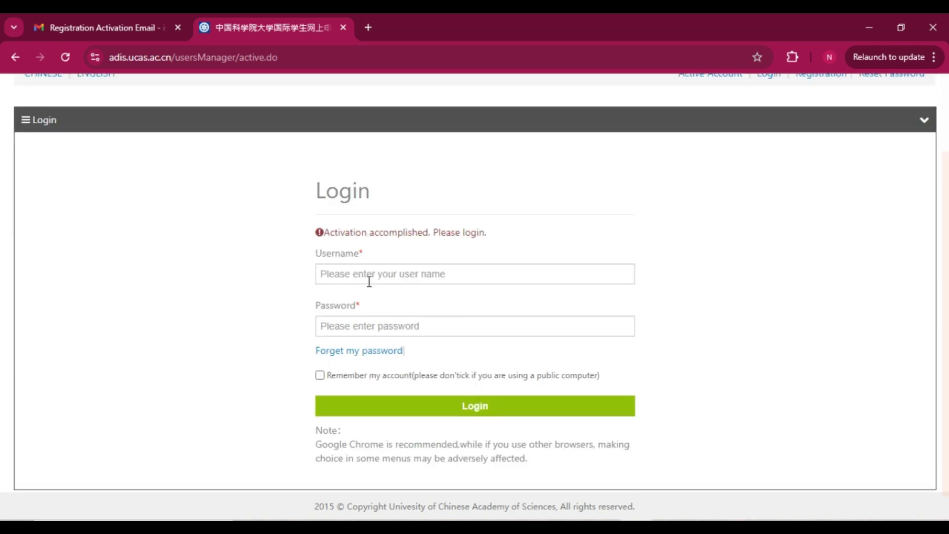
Log in with the saved username and password, saving the password in Chrome
click(368, 275)
click(440, 308)
click(361, 326)
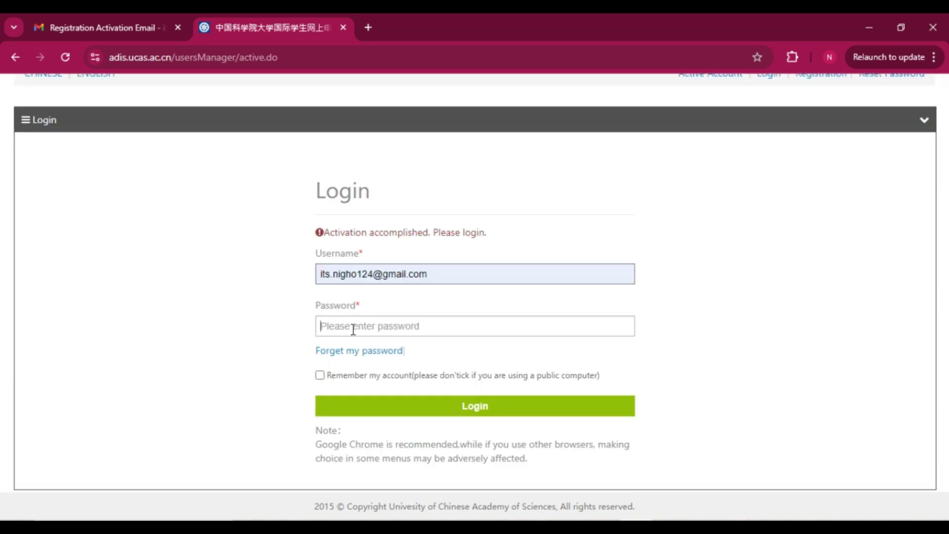
key(ctrl+v)
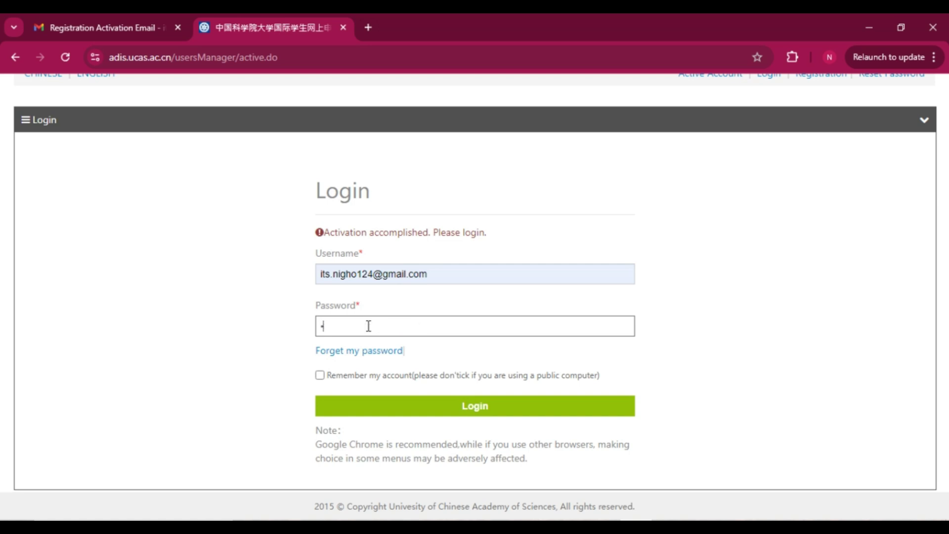
click(445, 413)
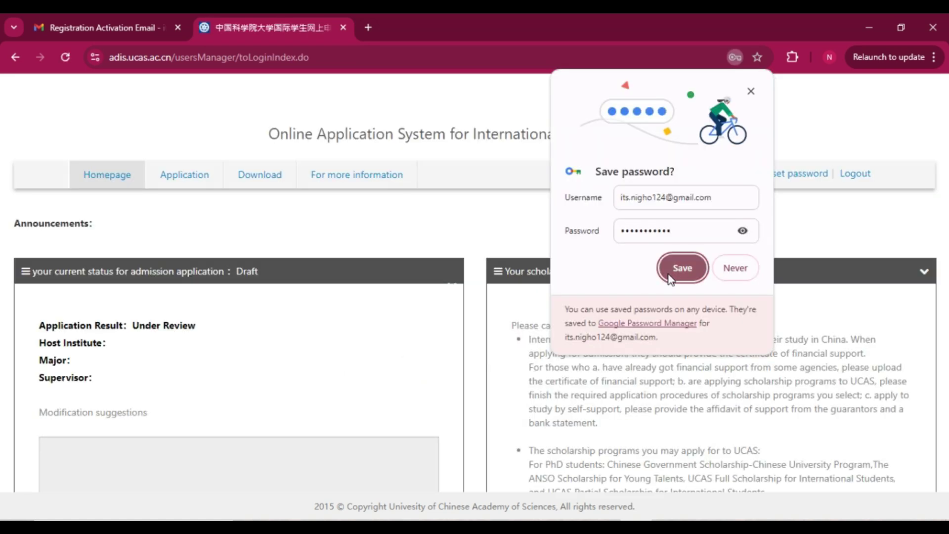
click(681, 268)
click(727, 96)
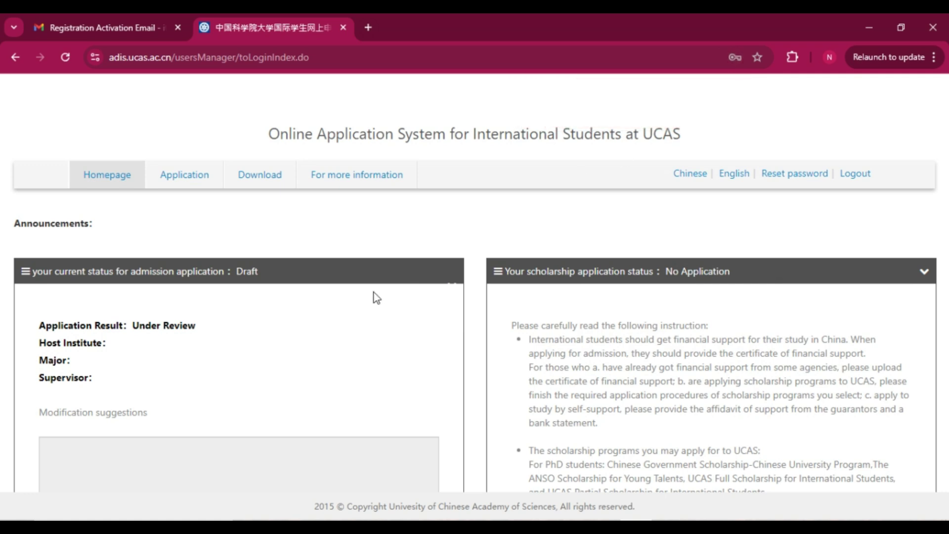
Tick 'I have carefully read the above instruction' for the admission and scholarship instructions
scroll(395, 312, down, 4)
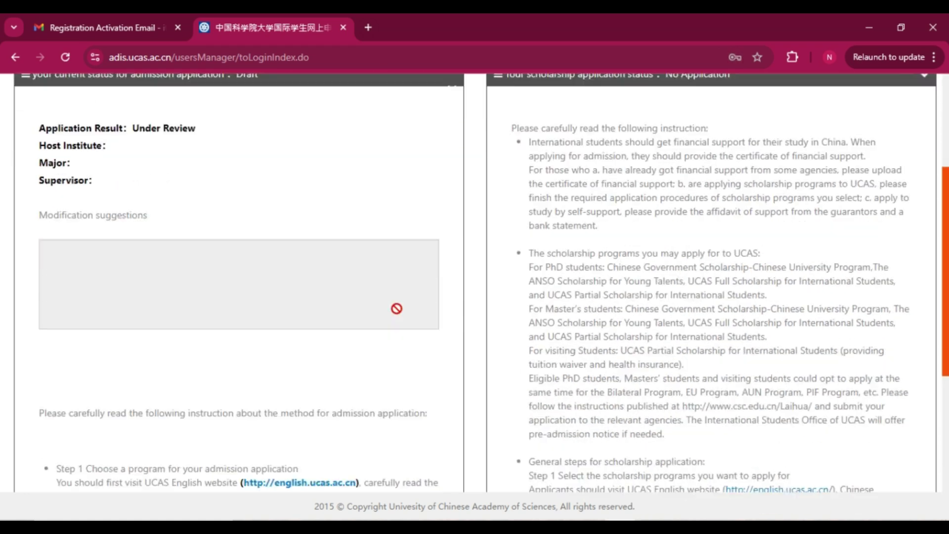
scroll(397, 308, down, 5)
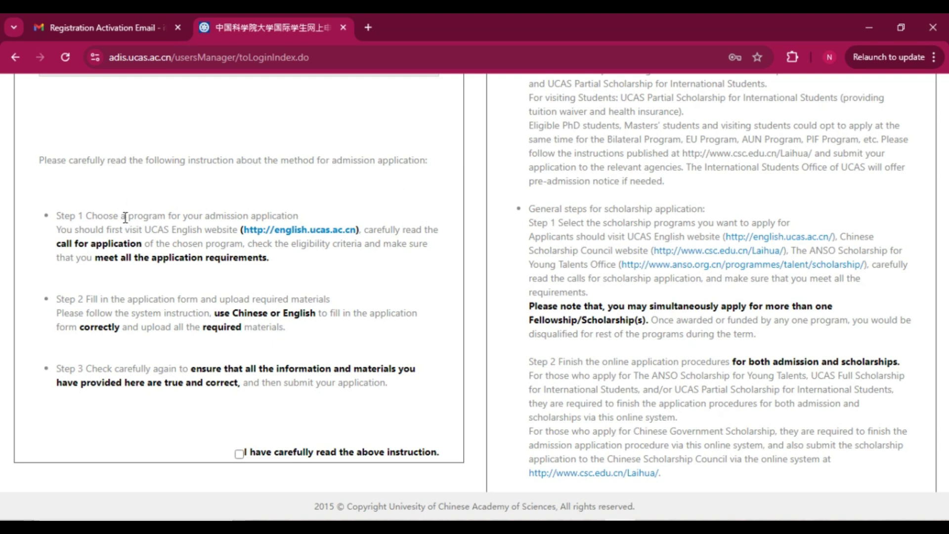
click(240, 453)
scroll(306, 446, down, 1)
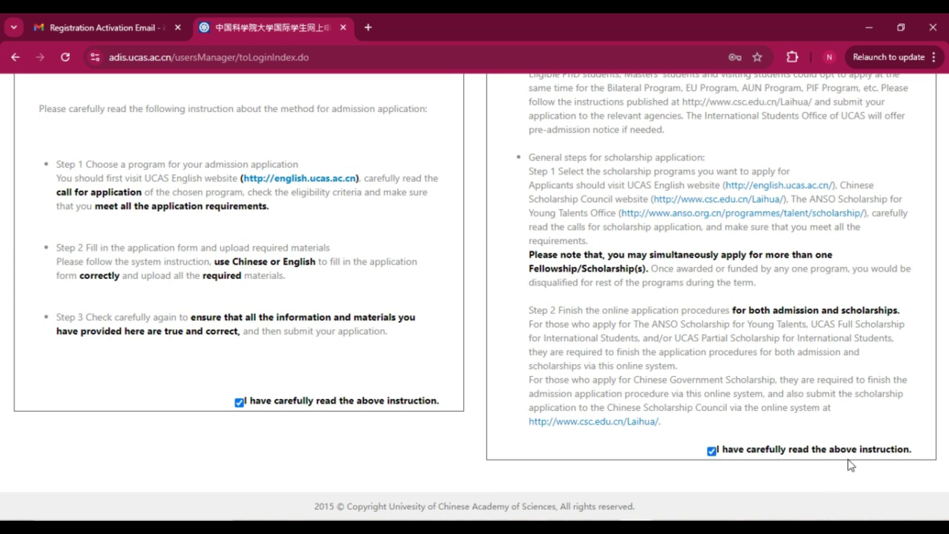
scroll(608, 425, up, 10)
mouse_move(187, 174)
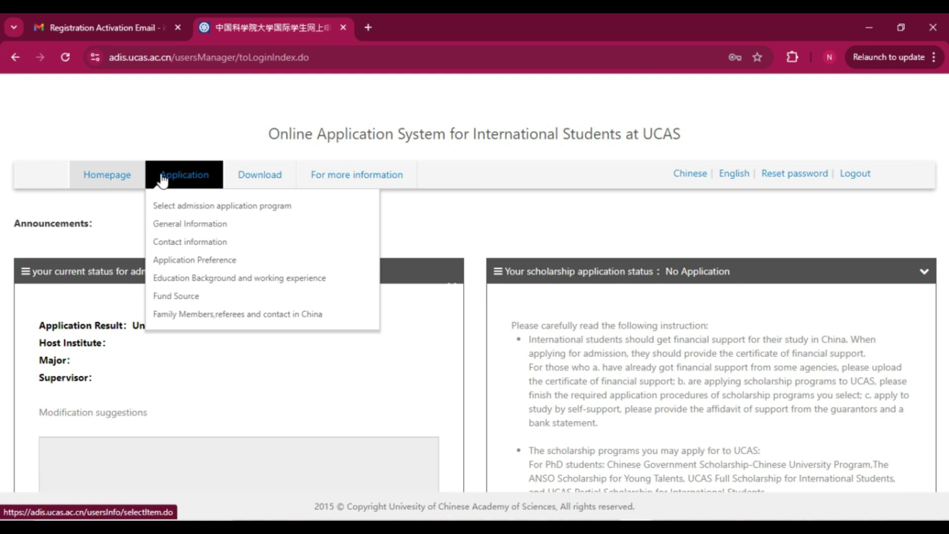
Select Regular Visiting Student as the admission application program
click(237, 211)
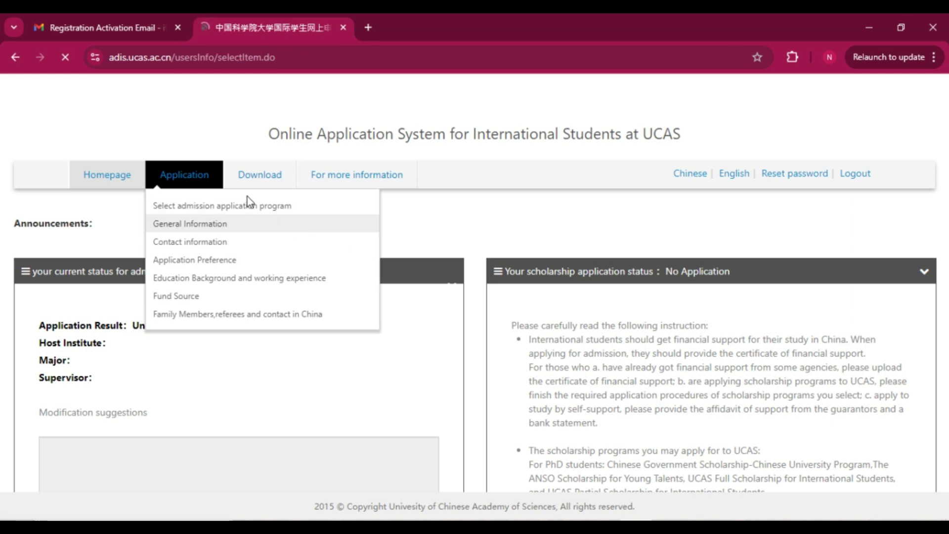
scroll(242, 198, down, 1)
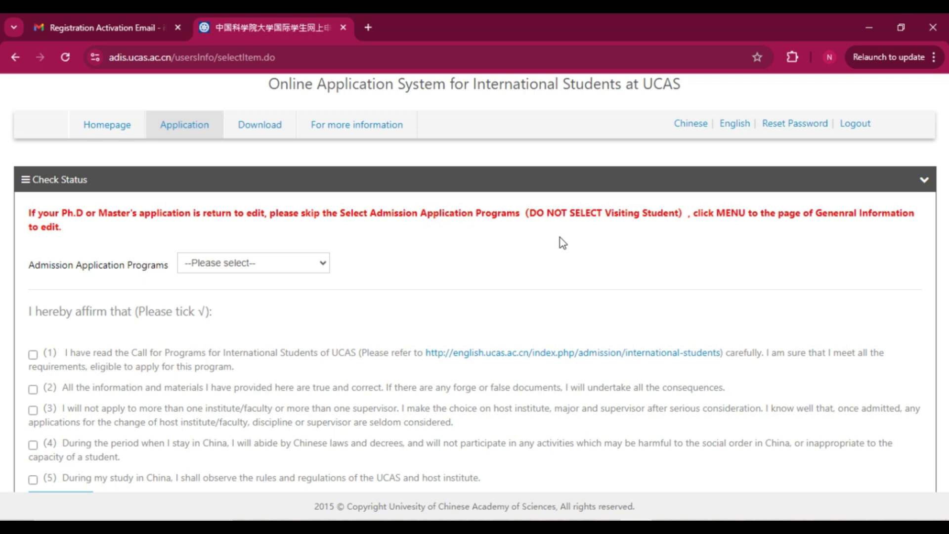
scroll(559, 239, down, 2)
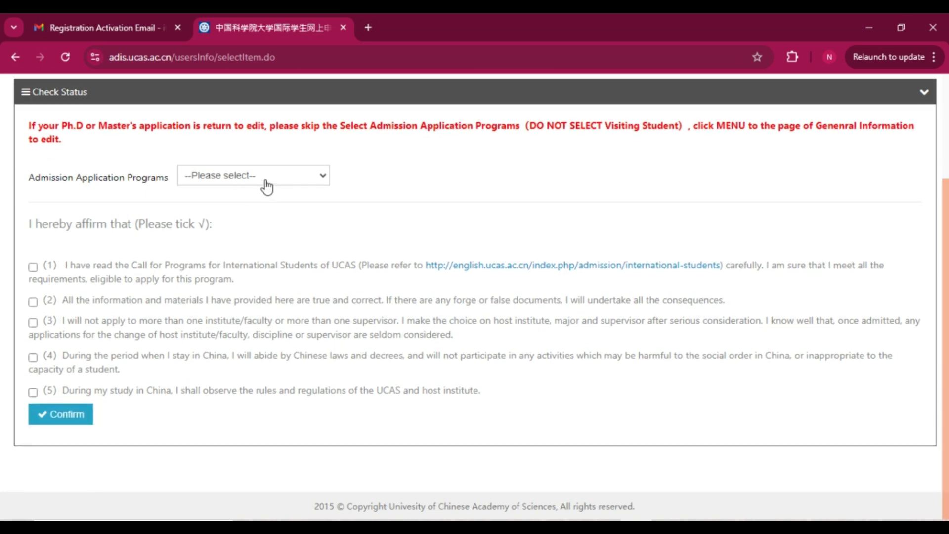
click(265, 187)
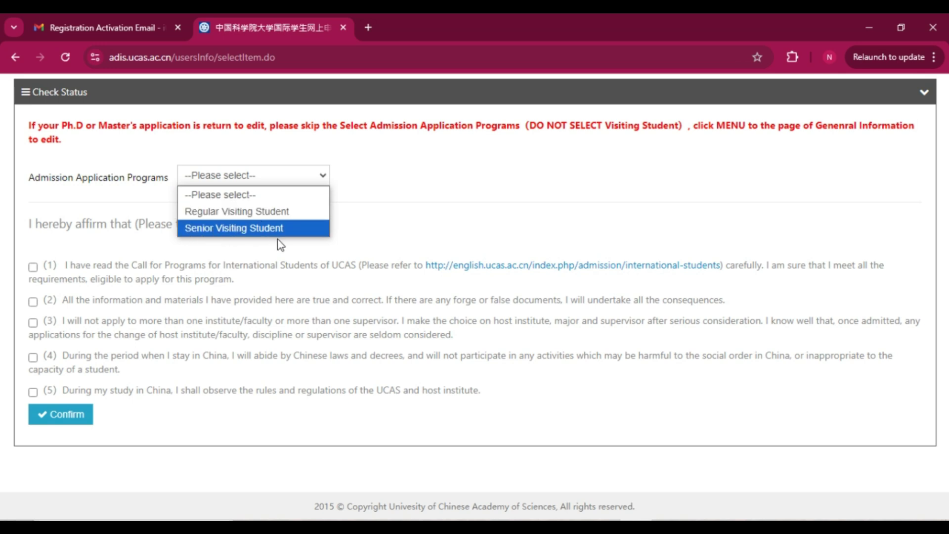
click(236, 211)
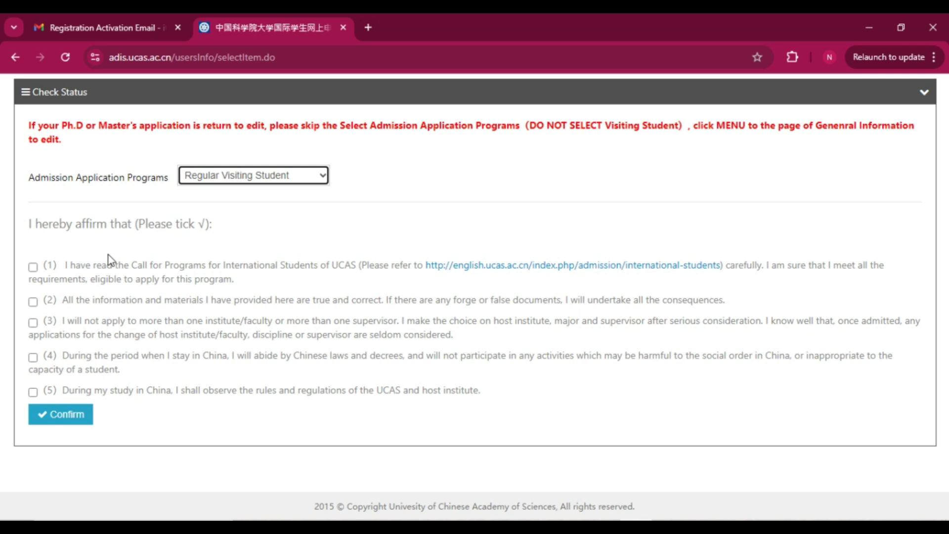
Tick affirmations (1) through (5) and confirm the program choice
click(33, 267)
click(33, 302)
click(33, 323)
click(34, 357)
click(33, 392)
click(58, 414)
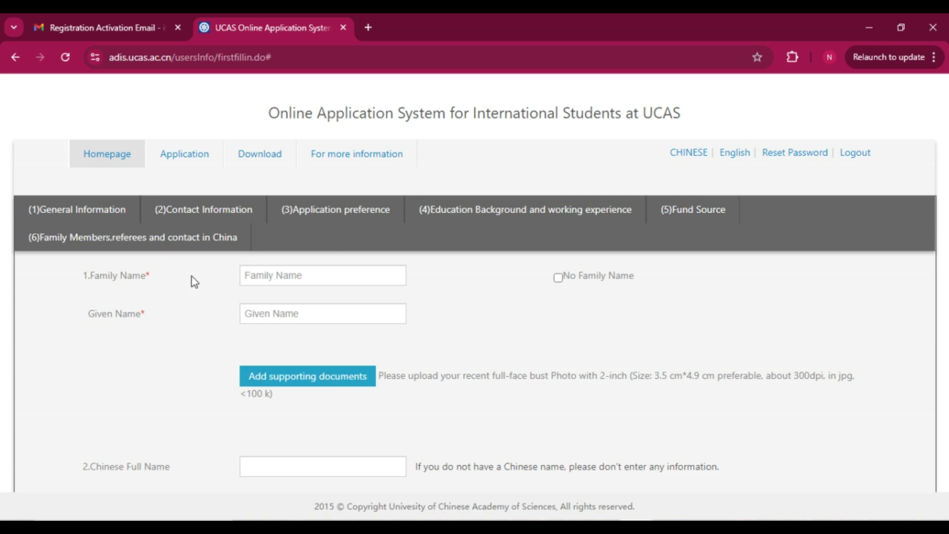
Enter the applicant's family name and given name
scroll(148, 276, down, 1)
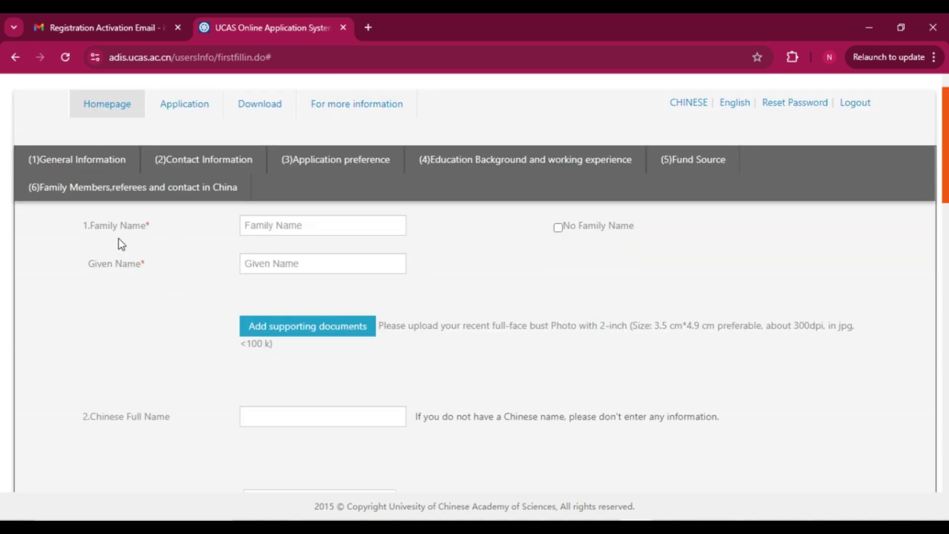
click(276, 227)
click(242, 261)
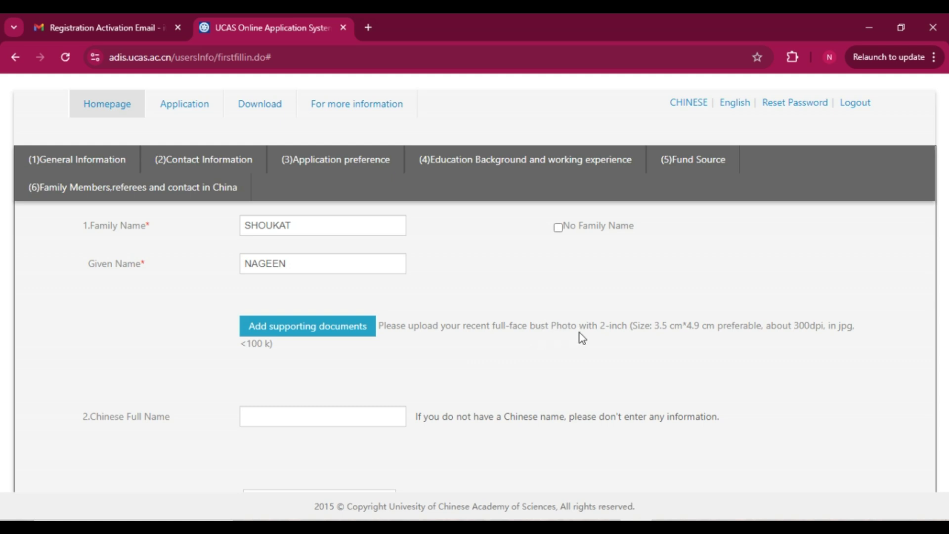
Upload the applicant's JPG passport photo as a supporting document
click(303, 340)
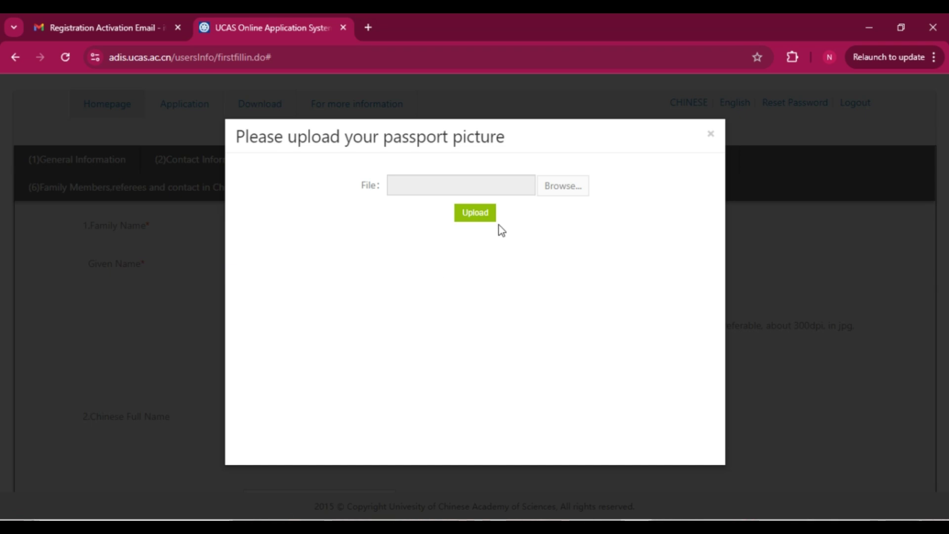
click(575, 192)
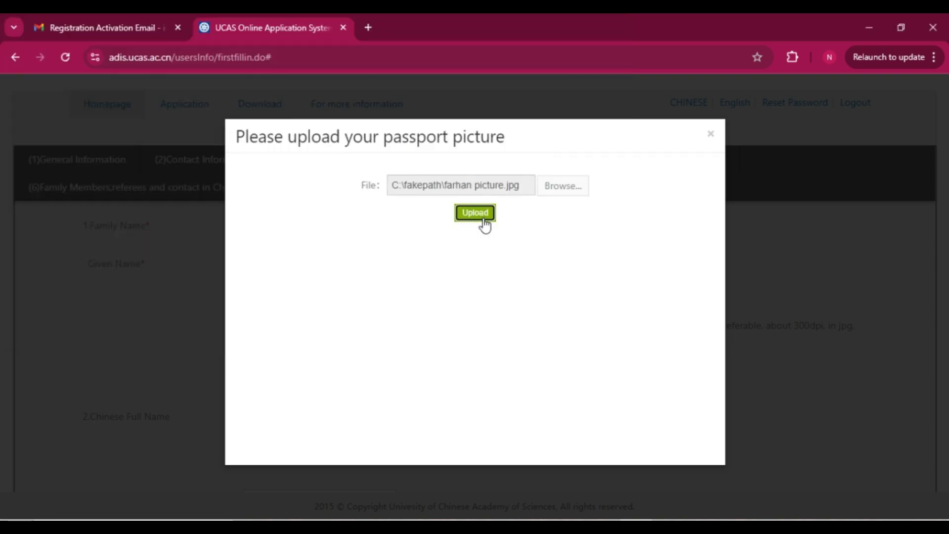
click(479, 217)
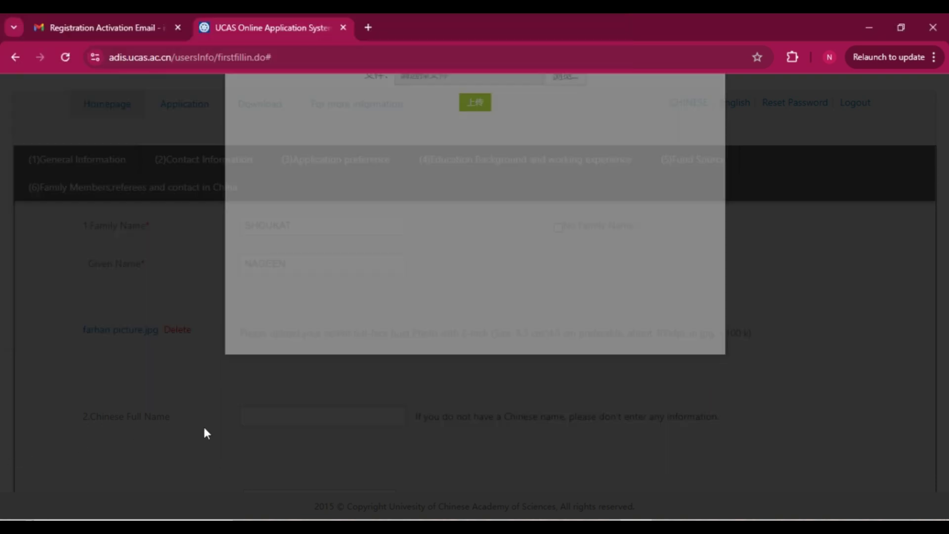
scroll(233, 203, down, 5)
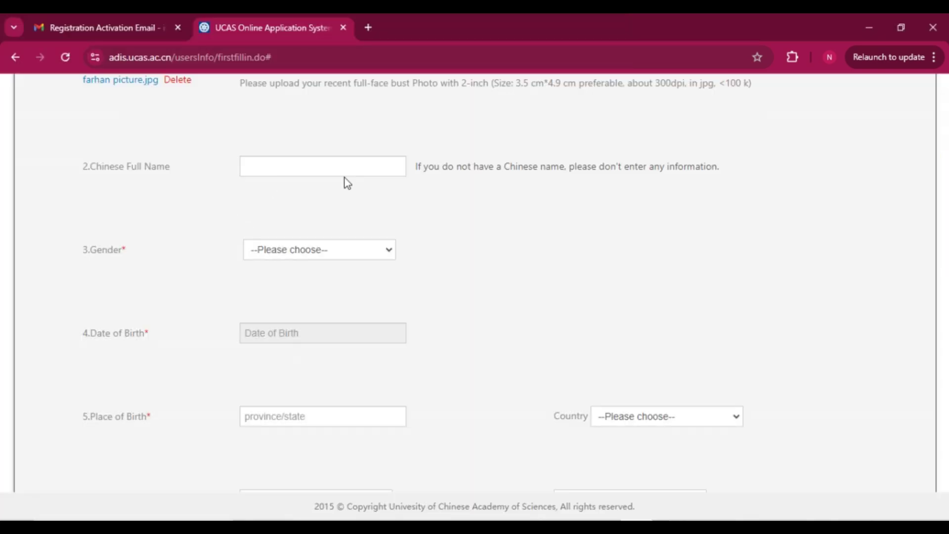
Set gender to Female, pick the date of birth, and enter birthplace Lahore
scroll(235, 240, down, 1)
click(254, 203)
click(259, 254)
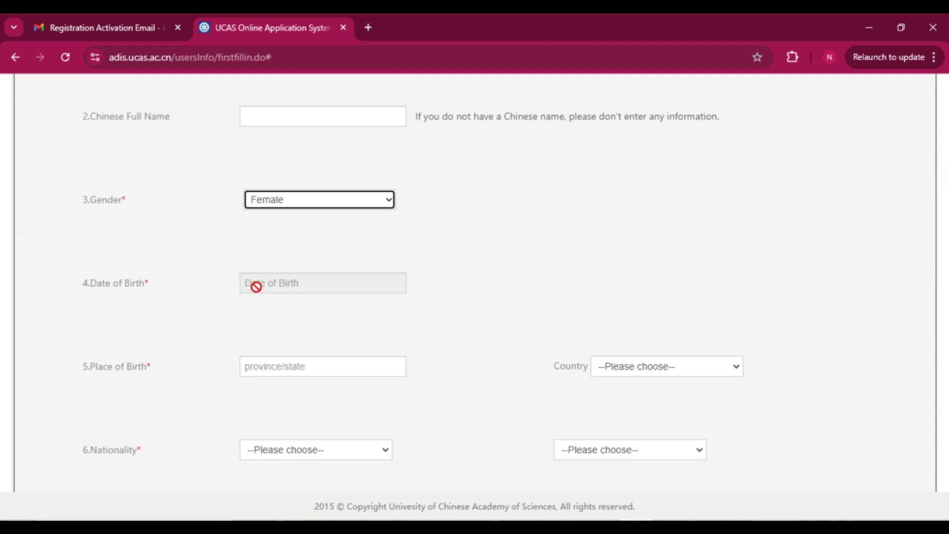
click(328, 277)
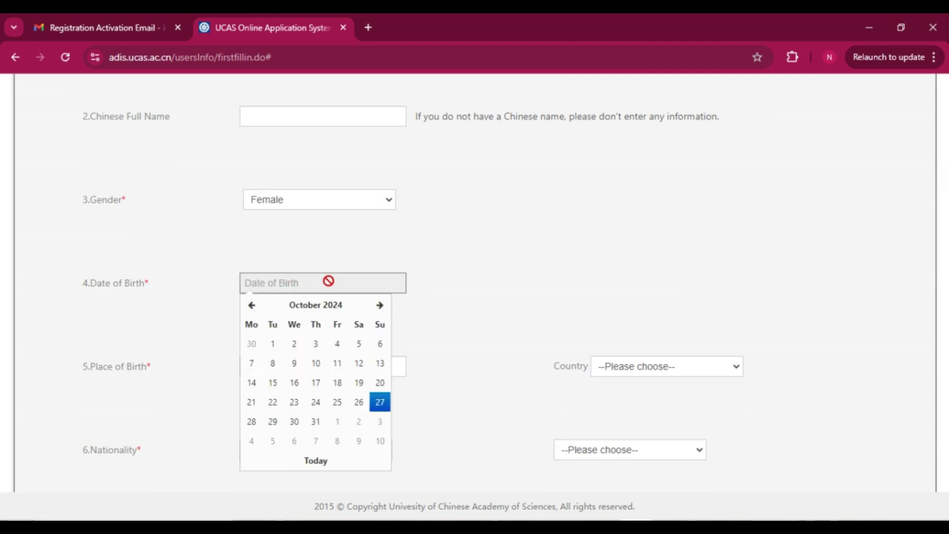
click(267, 170)
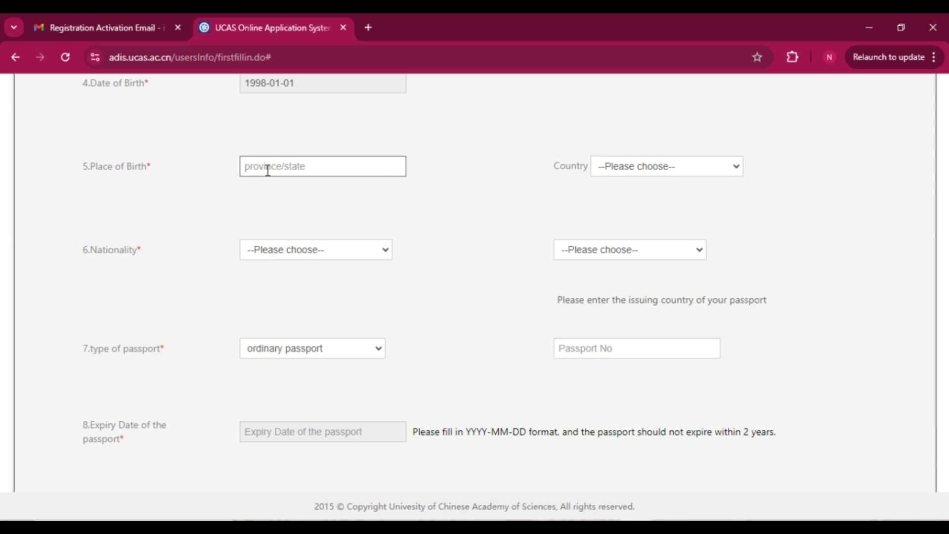
text(Lahore)
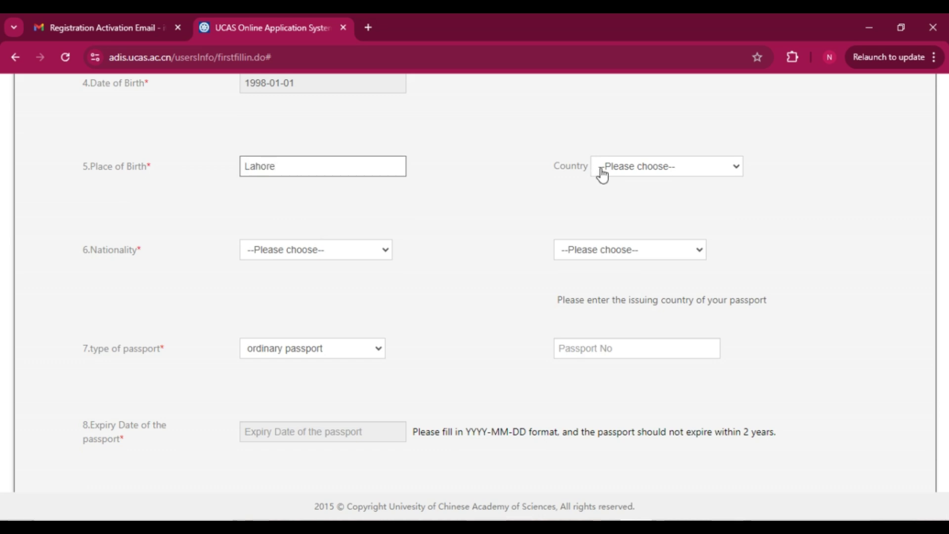
Set birth country PK-PAKISTAN and nationality Asia, PK-PAKISTAN
click(605, 174)
text(pk)
key(Return)
click(349, 251)
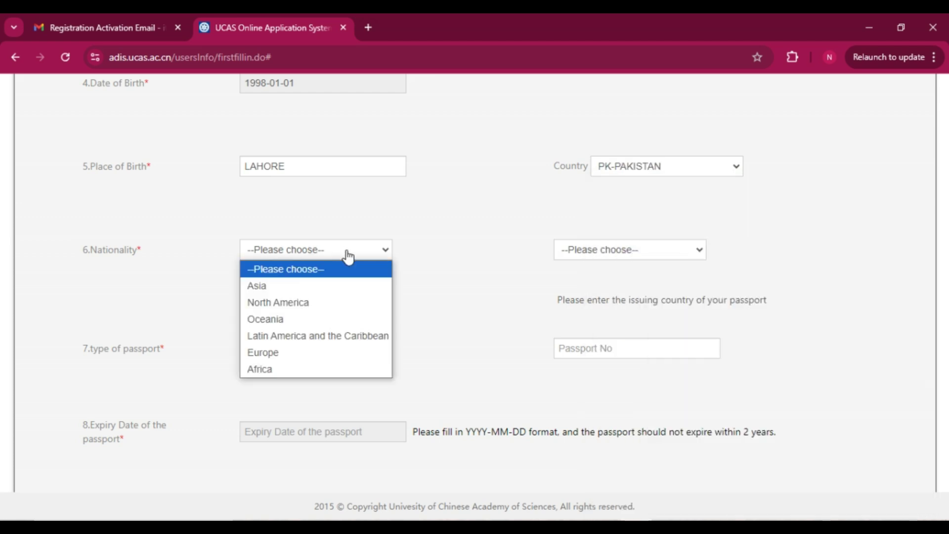
click(257, 286)
click(589, 250)
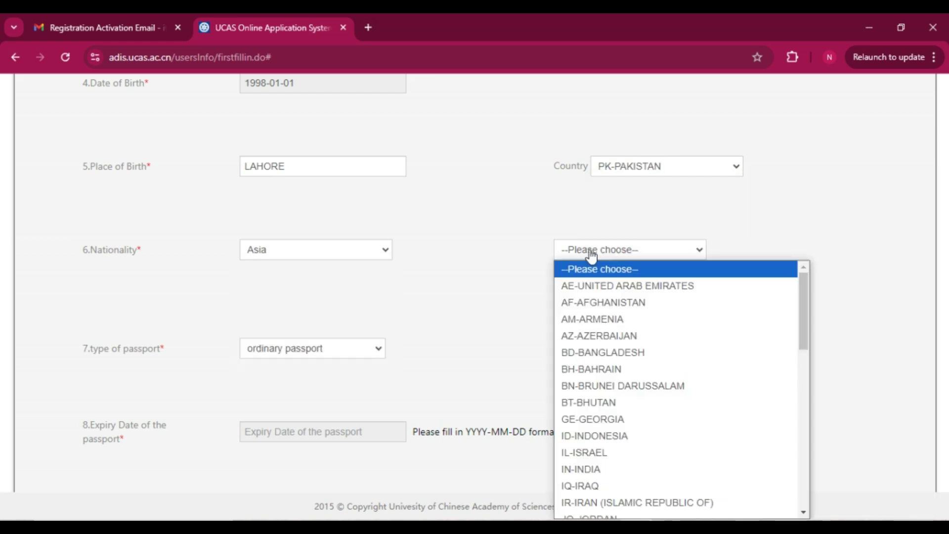
text(phpk)
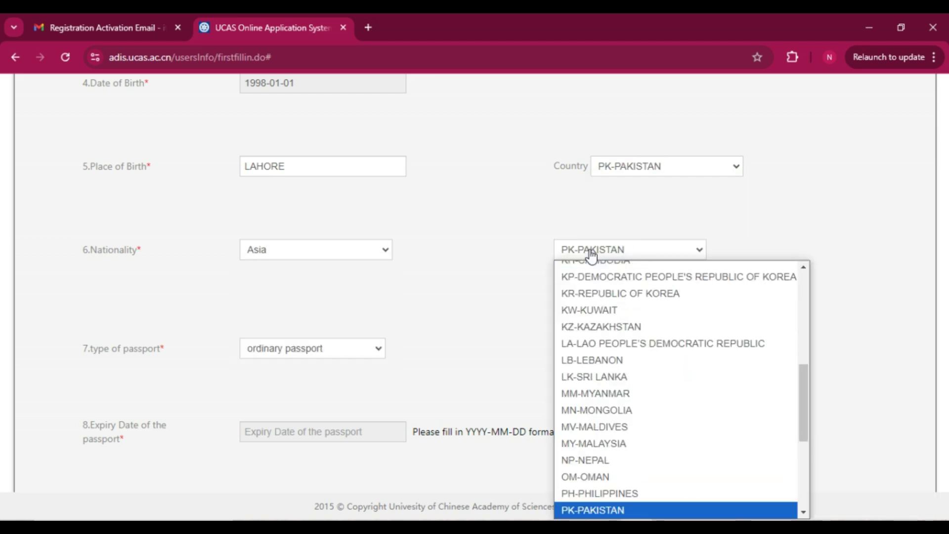
key(Return)
Keep an ordinary passport, paste the passport number, and set expiry 2030-01-01
click(275, 353)
click(284, 368)
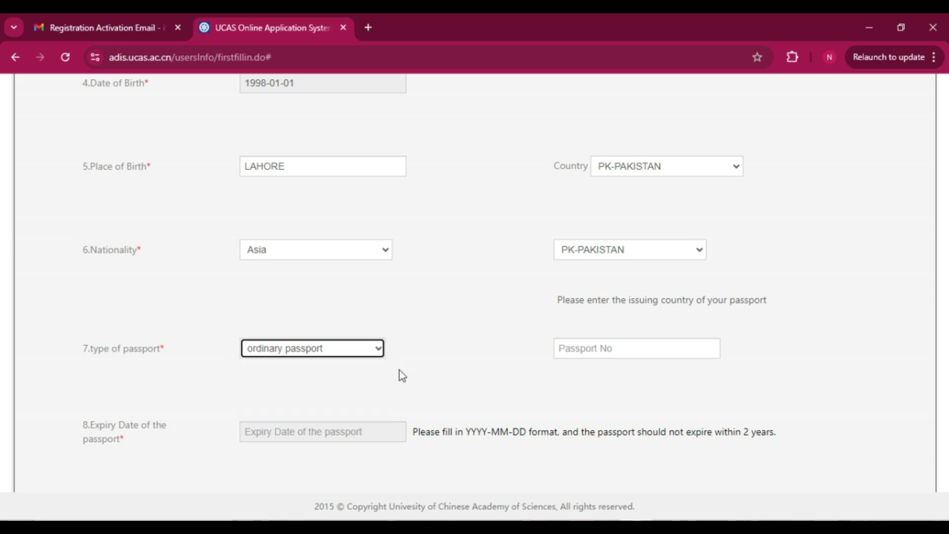
click(580, 352)
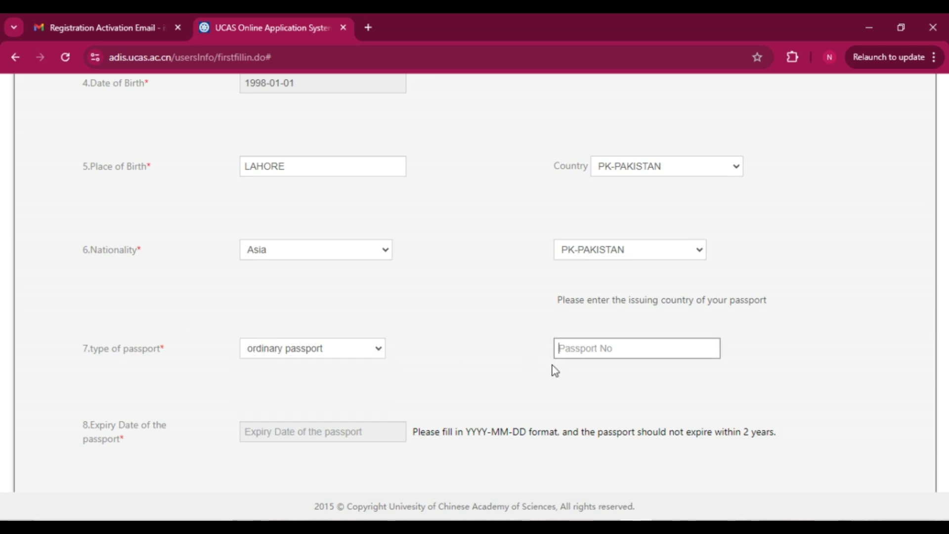
key(Tab)
scroll(96, 280, down, 3)
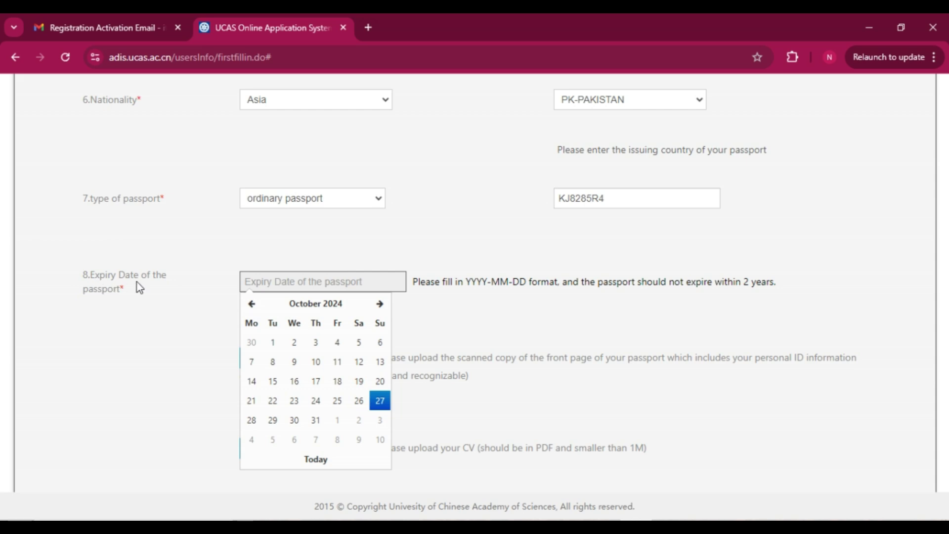
text(2030-01-01)
scroll(273, 287, down, 2)
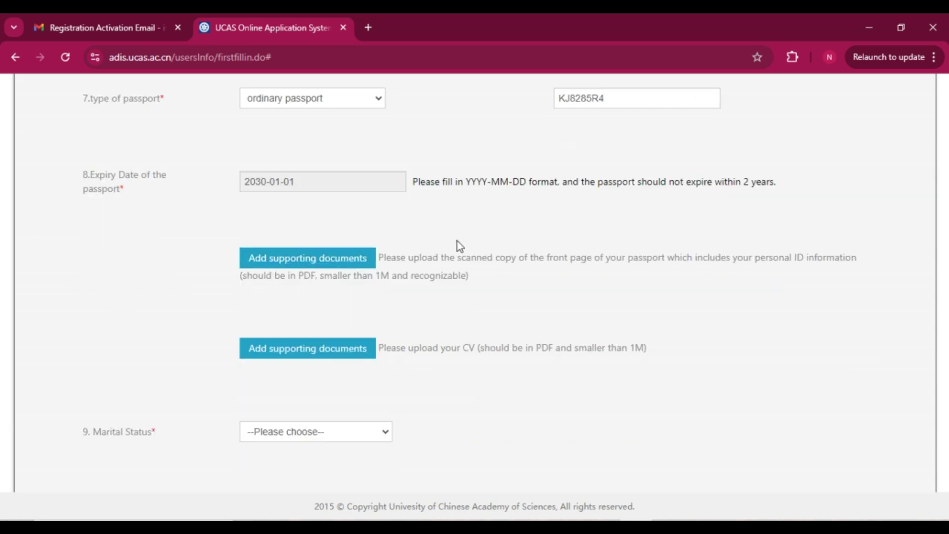
Upload Passport Scanned.pdf as the passport information page
drag(461, 258, 565, 272)
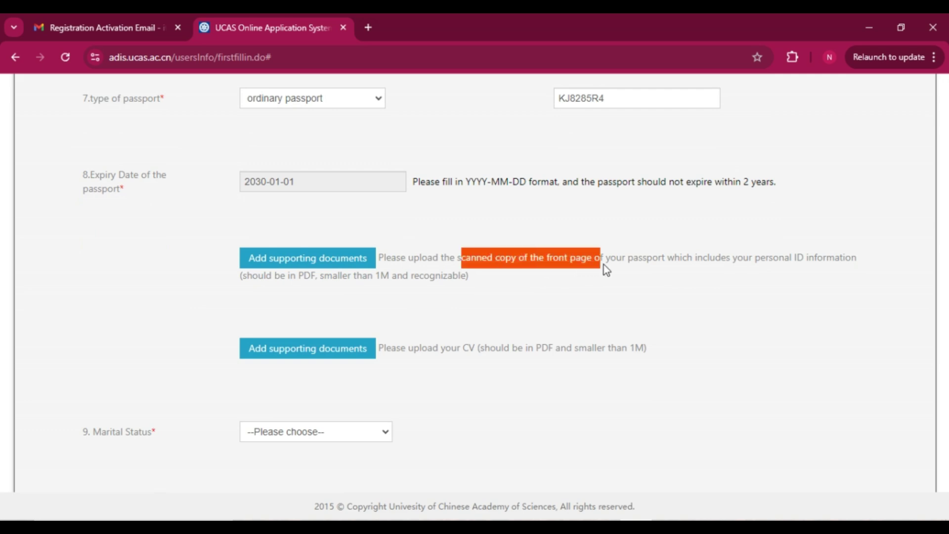
drag(653, 274, 663, 274)
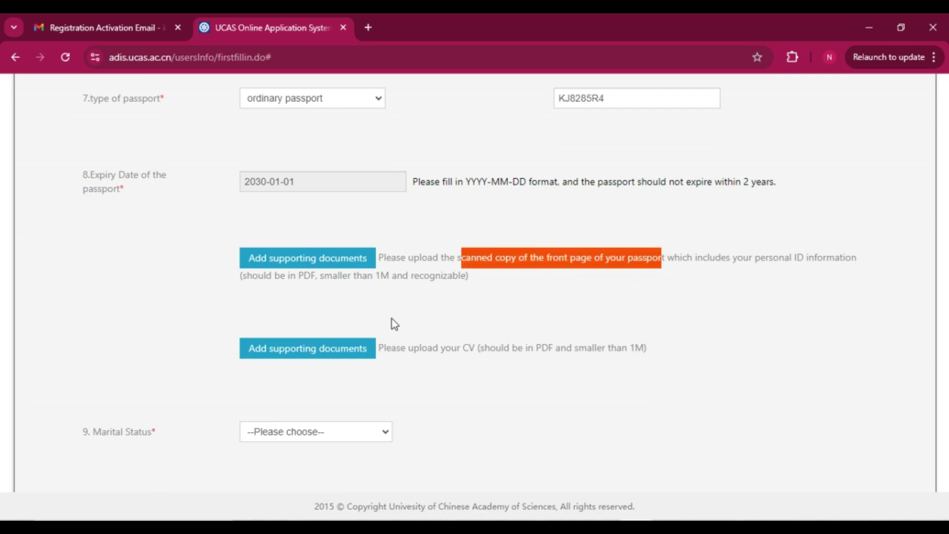
click(346, 263)
click(568, 191)
double_click(373, 246)
click(475, 214)
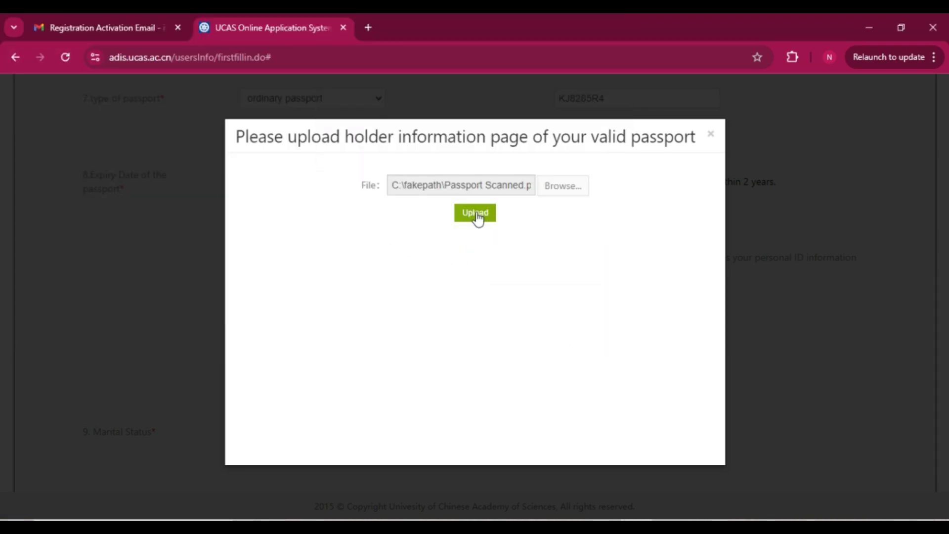
click(476, 216)
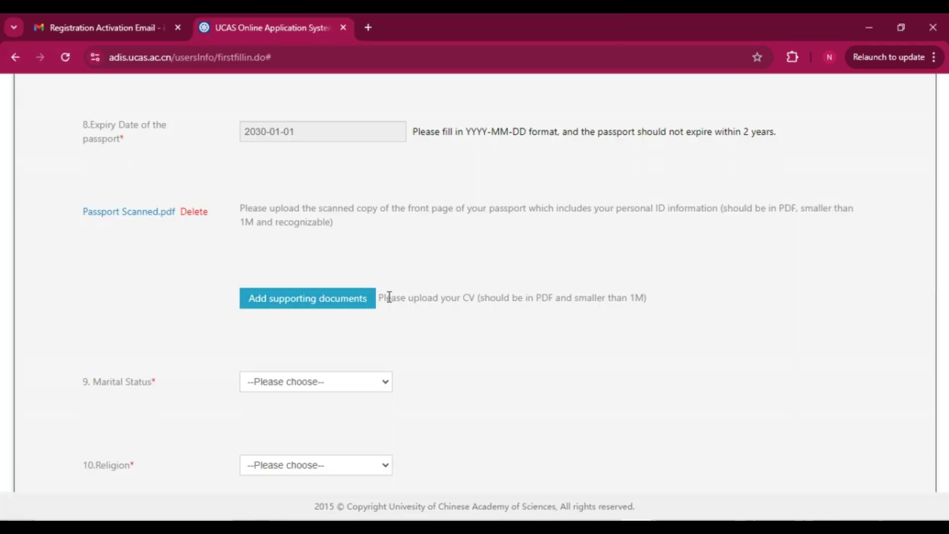
Set marital status Unmarried, religion Islam, and height 155 cm
drag(390, 297, 478, 298)
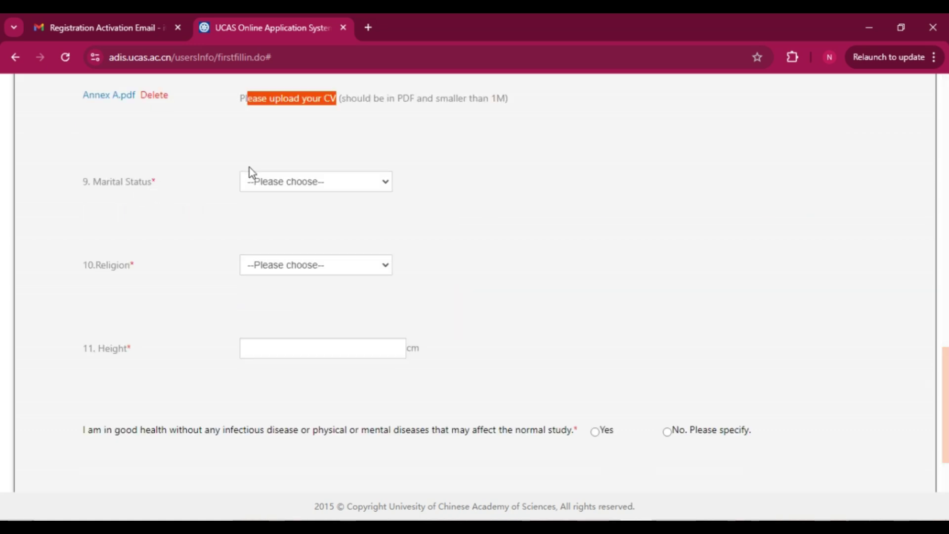
click(283, 188)
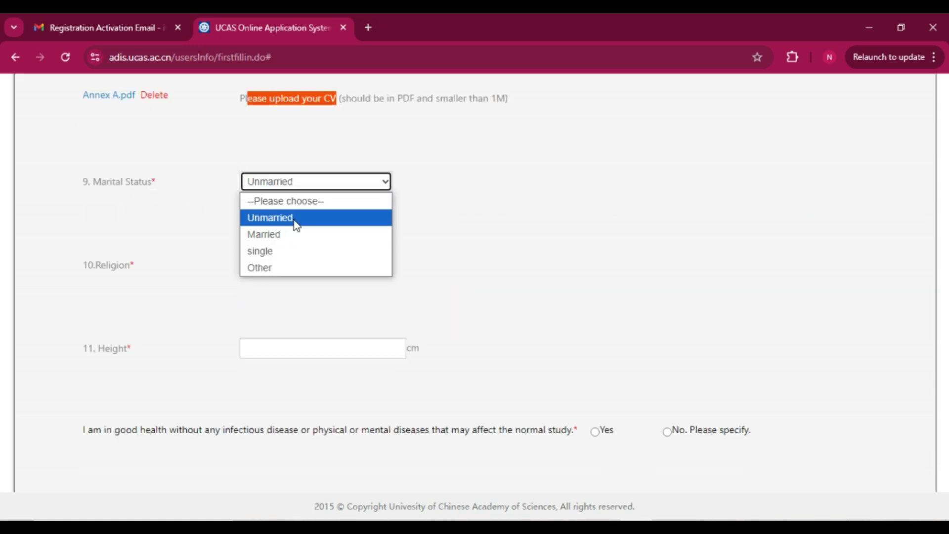
click(296, 225)
click(272, 267)
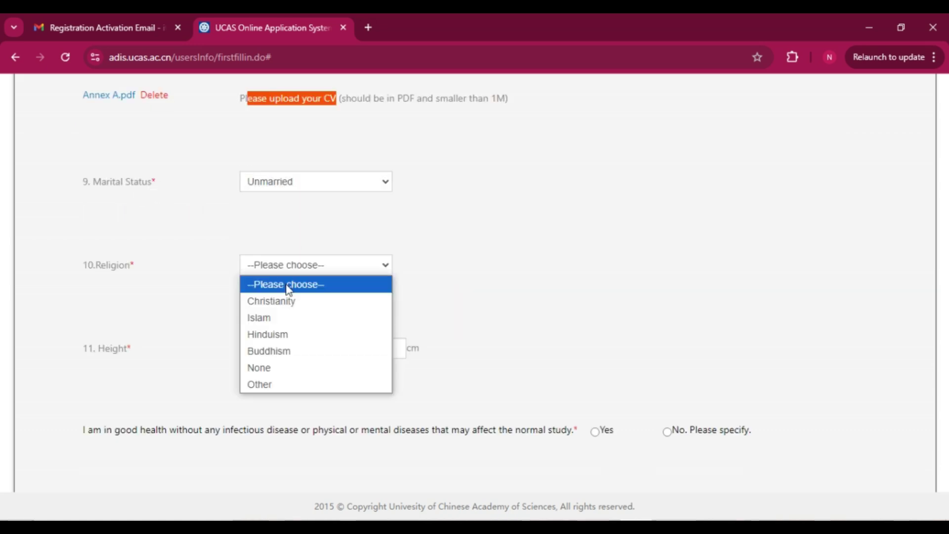
click(283, 324)
click(307, 354)
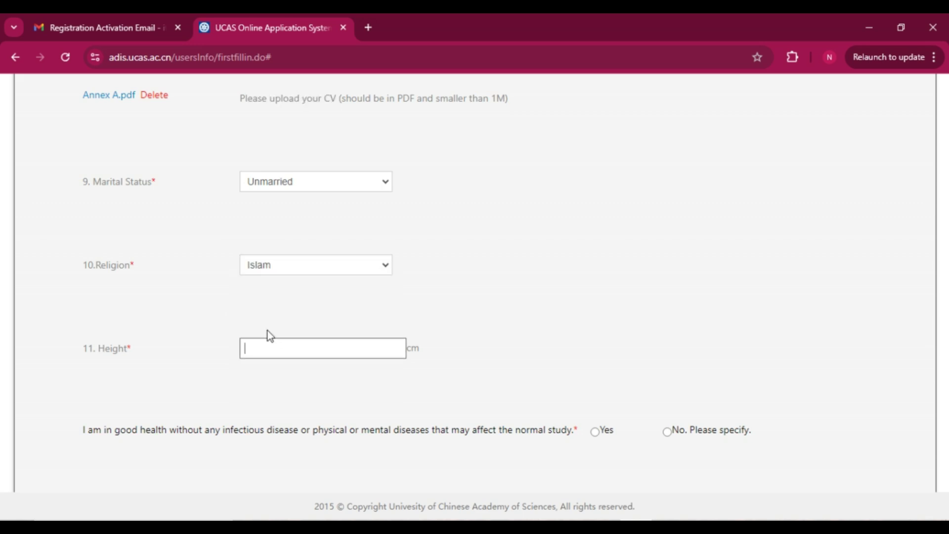
text(155)
Declare good health, confirm the information is true, and continue to Contact Information
scroll(267, 331, down, 3)
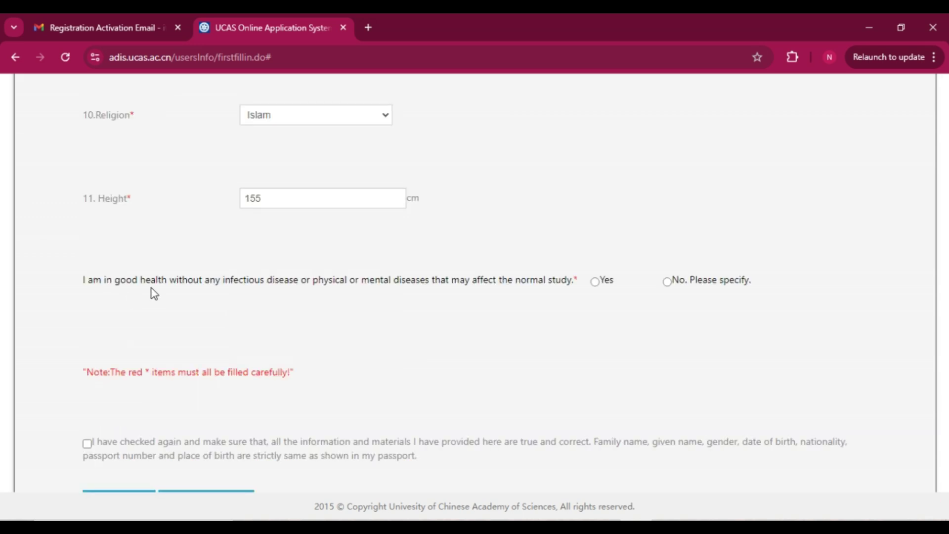
click(596, 282)
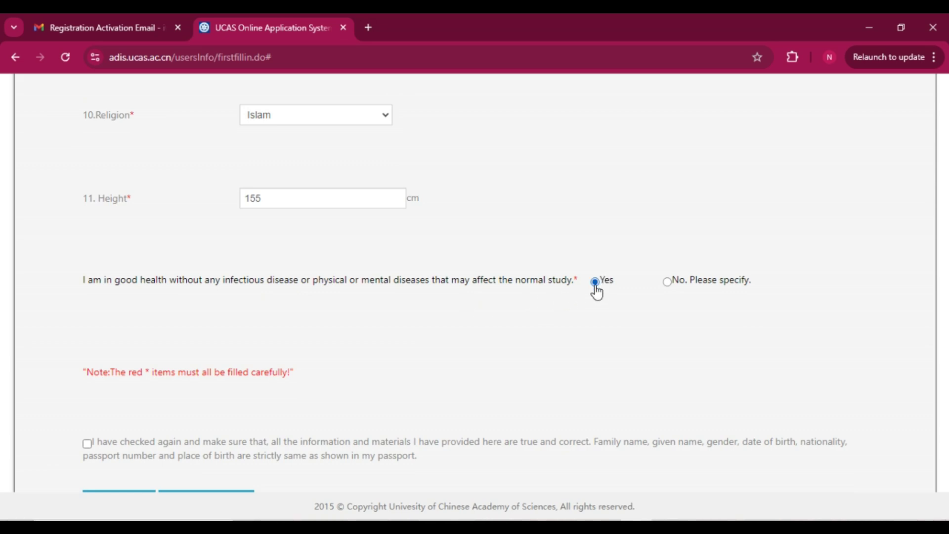
scroll(431, 368, down, 2)
click(87, 379)
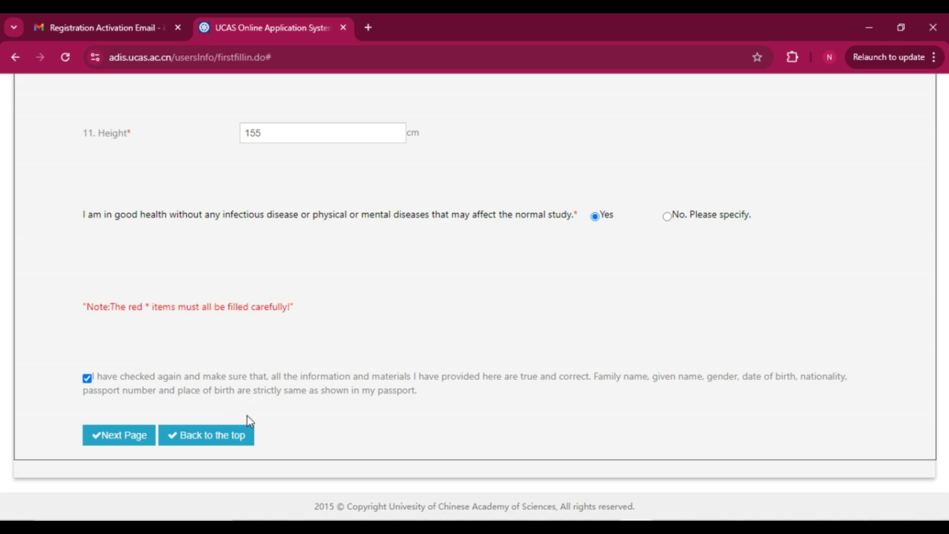
click(131, 437)
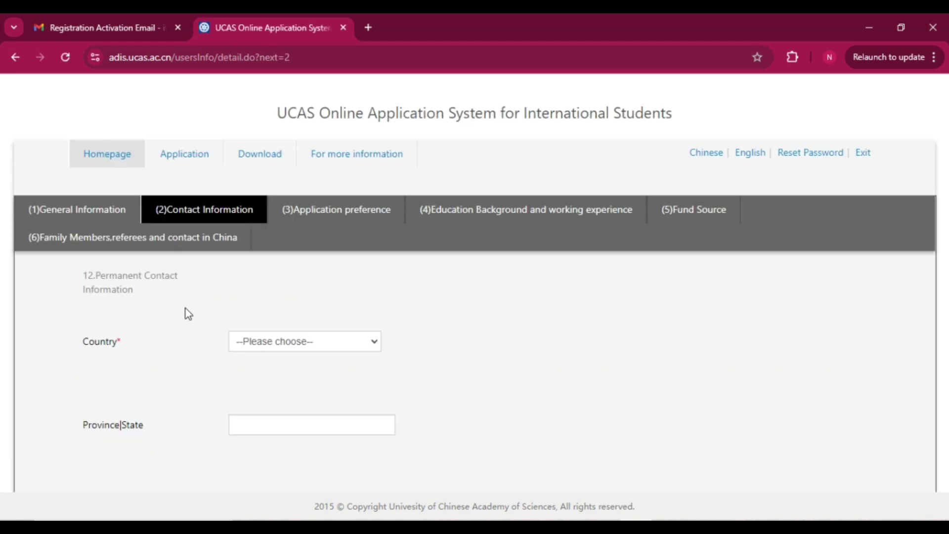
Set the permanent address country to PK-PAKISTAN, province PUNJAB, city LAHORE
click(282, 346)
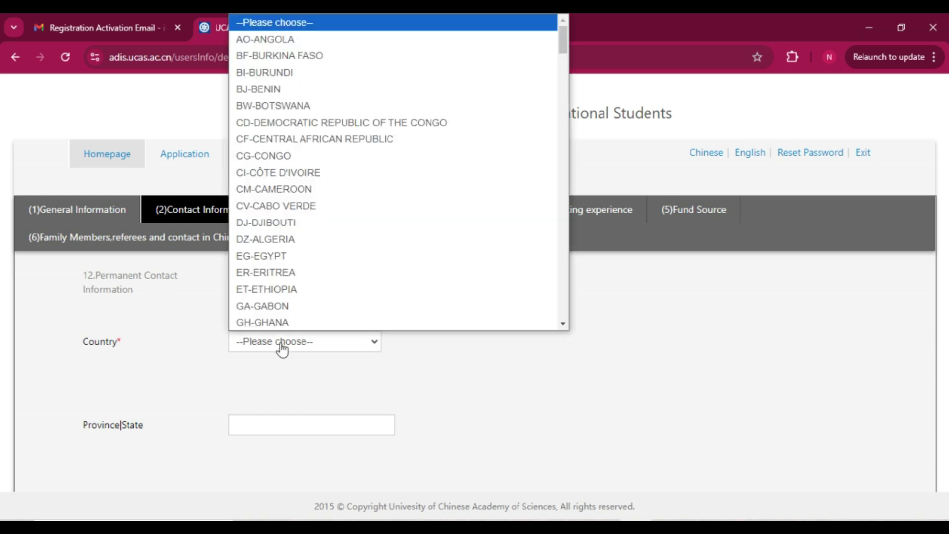
text(pk)
key(Return)
scroll(239, 250, down, 3)
click(244, 277)
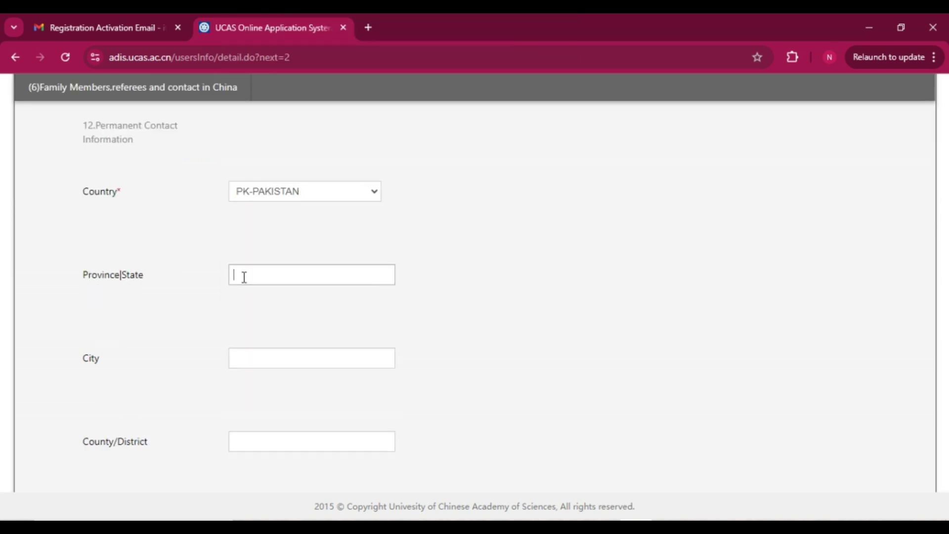
text(PUNJAB)
click(265, 351)
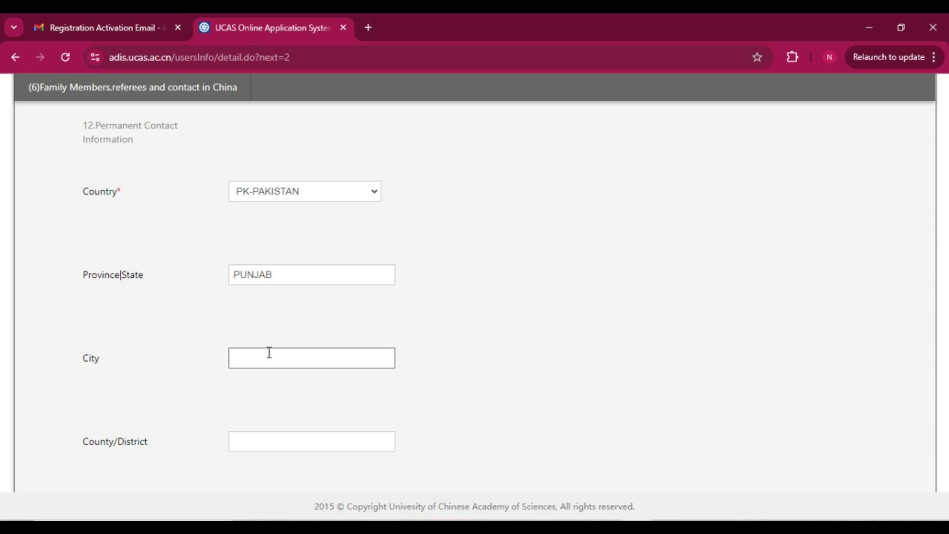
text(LAHORE)
scroll(269, 352, down, 4)
Enter the permanent address district and zip code
click(251, 241)
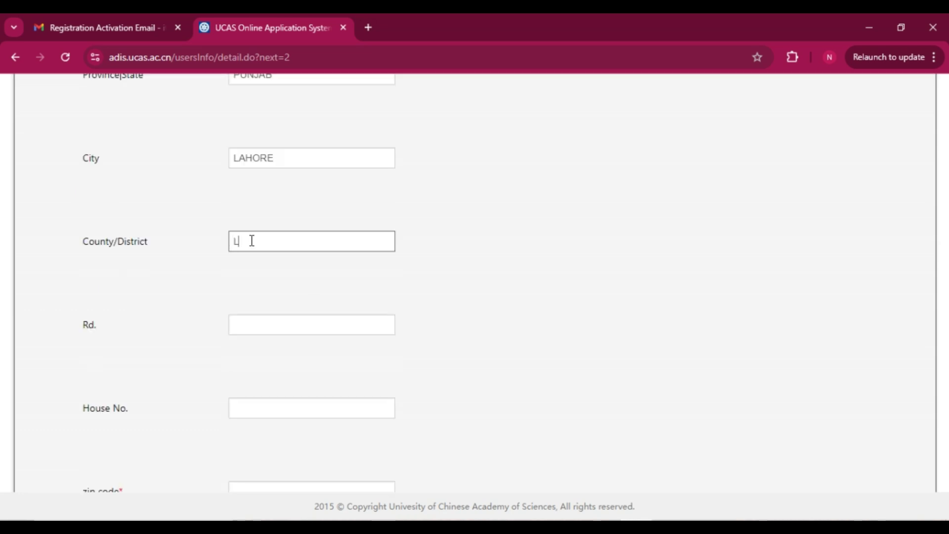
text(Lahore)
scroll(102, 203, down, 2)
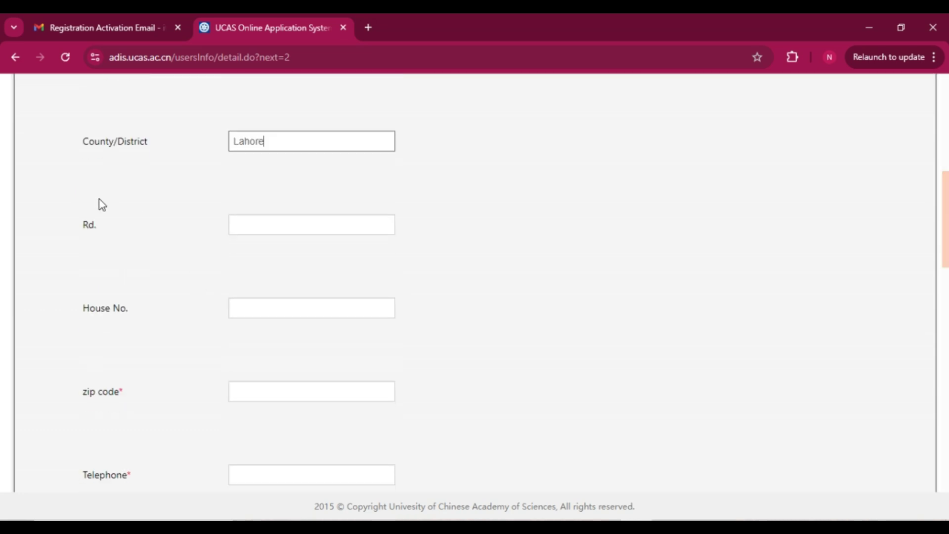
scroll(108, 220, down, 1)
click(256, 335)
text(53052)
Paste the telephone number and mark the postal address identical to the permanent one
click(269, 432)
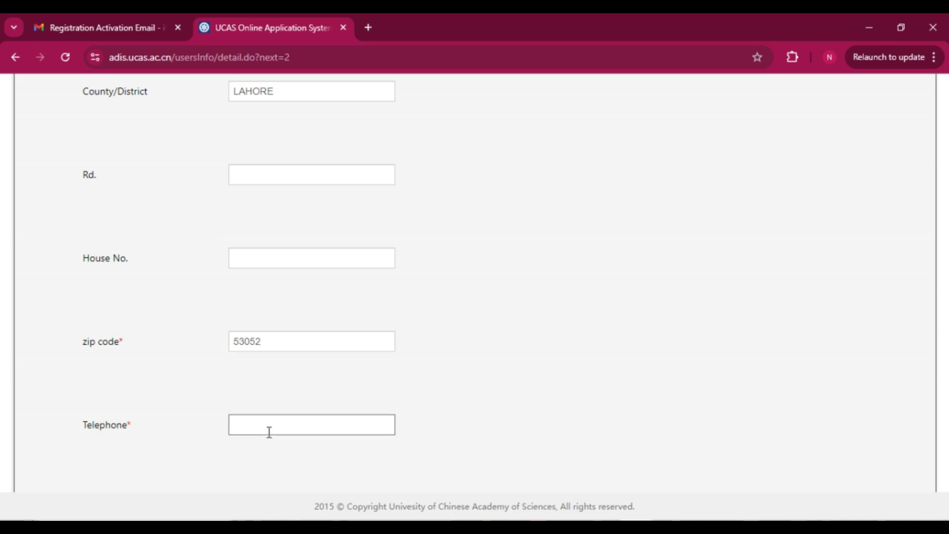
key(ctrl+v)
scroll(73, 218, down, 6)
drag(73, 218, 156, 216)
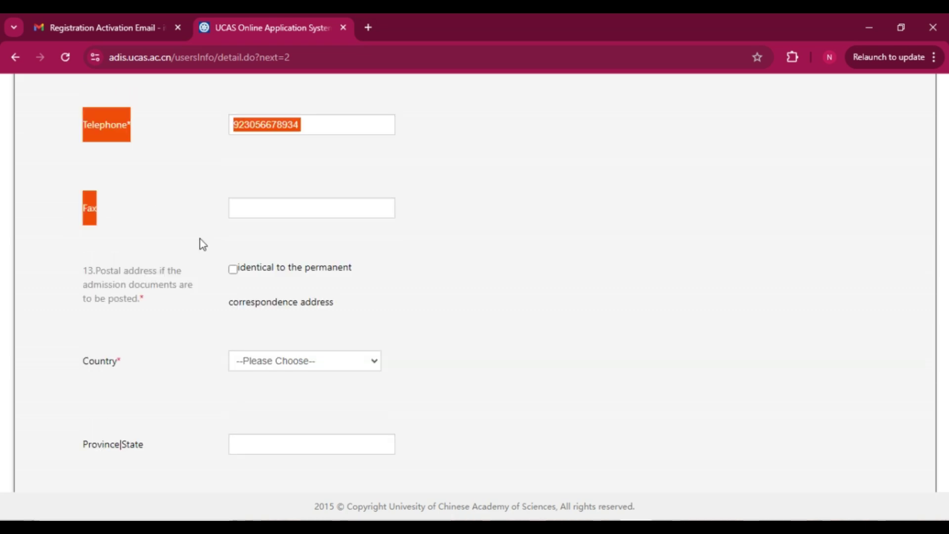
scroll(253, 276, down, 1)
click(72, 261)
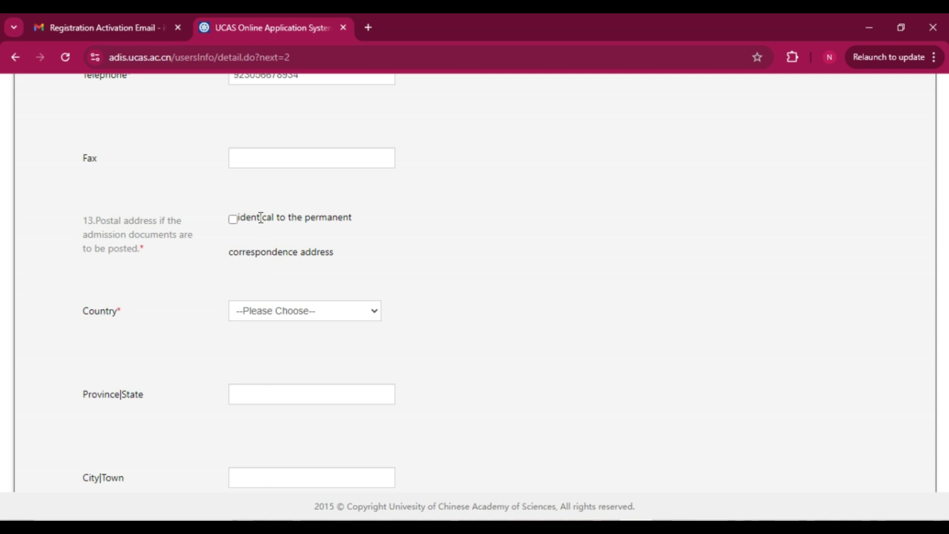
click(234, 221)
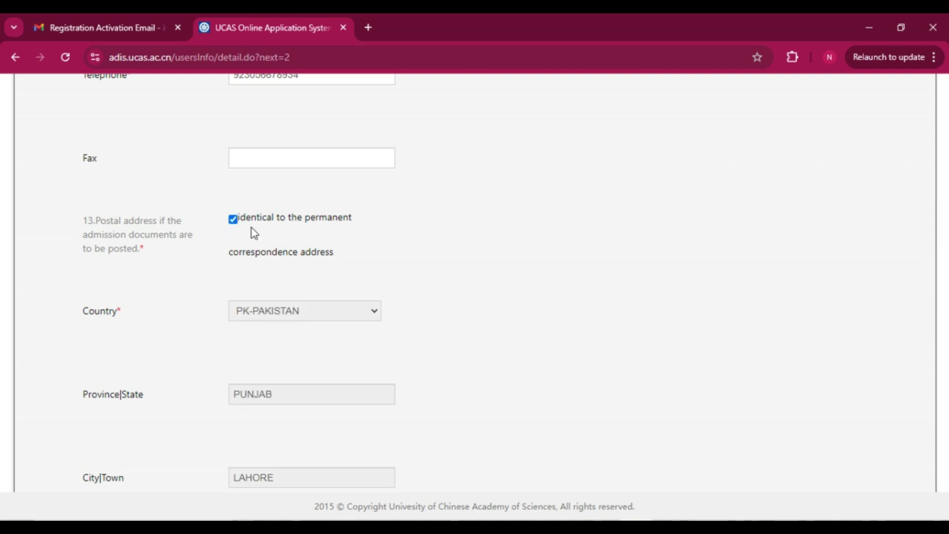
scroll(261, 335, down, 15)
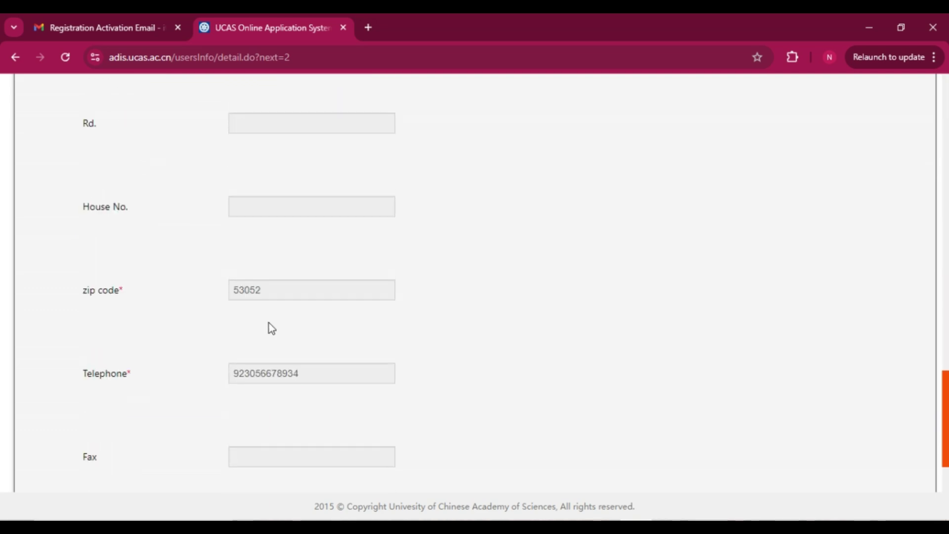
Paste the applicant's e-mail address and continue to Application preference
click(243, 300)
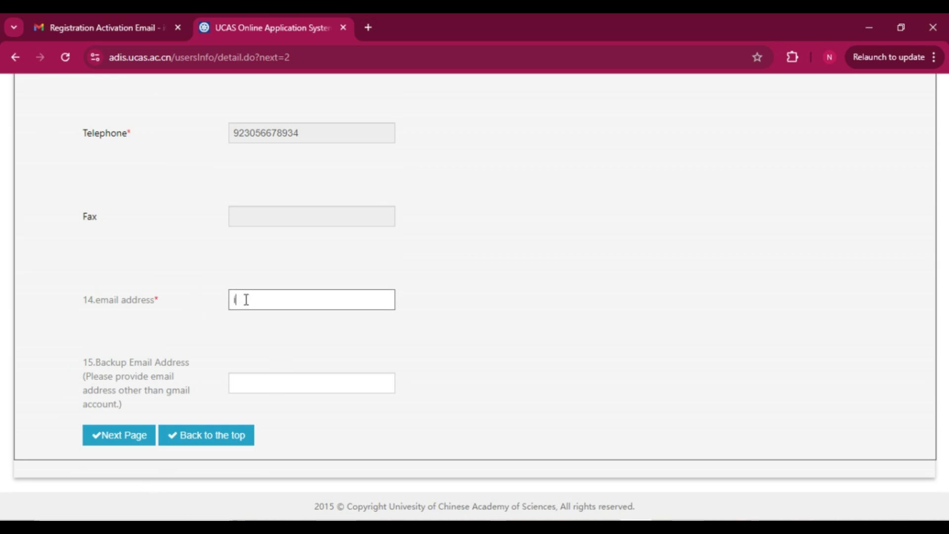
key(ctrl+v)
drag(96, 363, 186, 363)
click(189, 363)
click(114, 440)
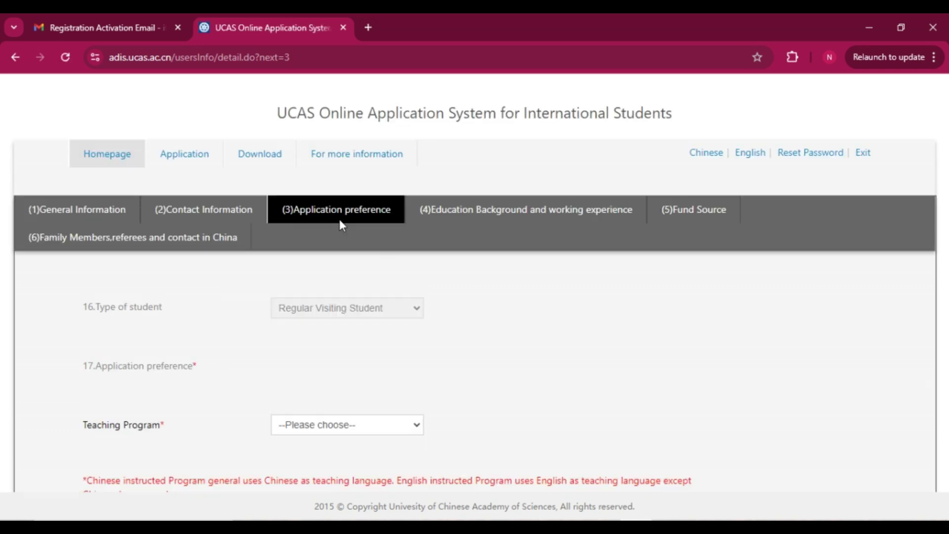
Choose the English instructed program at 80038-Dalian Institute of Chemical Physics
scroll(302, 281, down, 3)
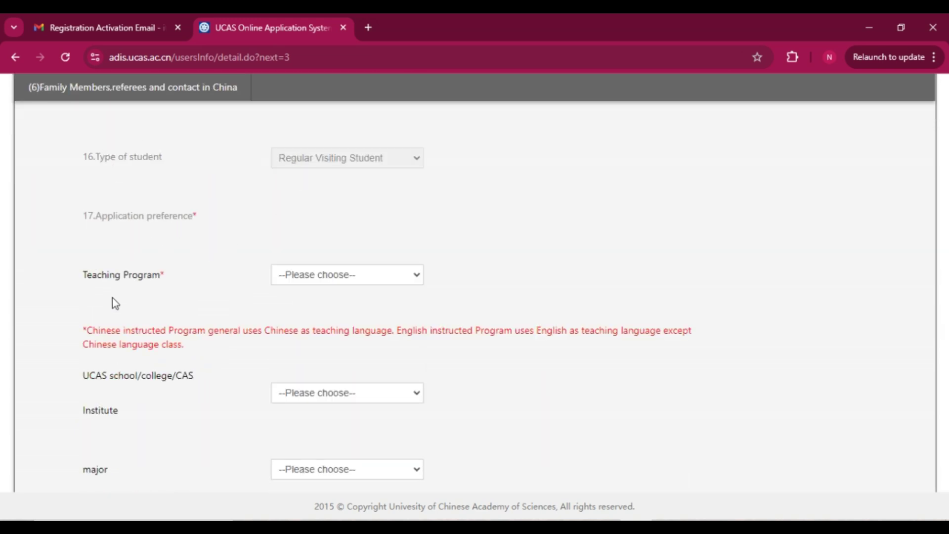
scroll(113, 298, down, 1)
click(335, 224)
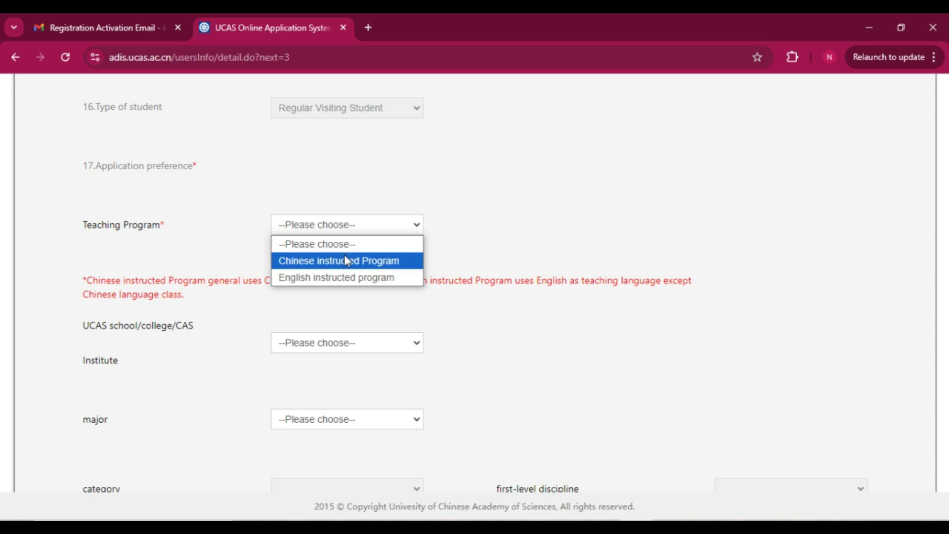
click(304, 280)
scroll(288, 262, down, 3)
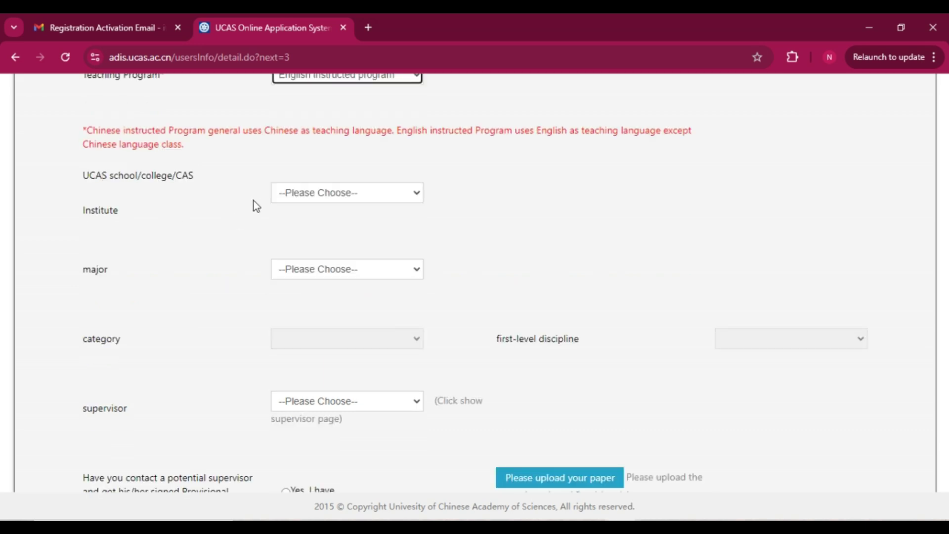
click(291, 193)
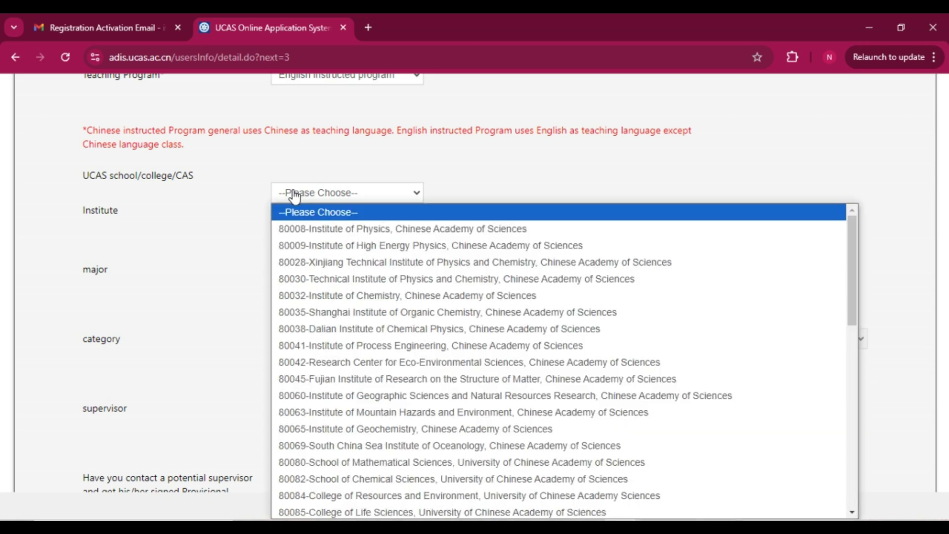
click(414, 329)
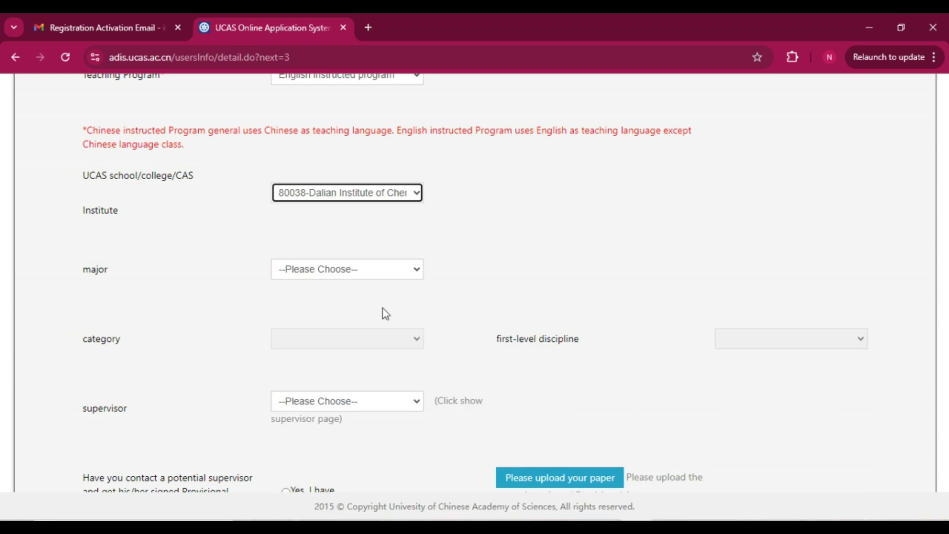
Select major 081701-Chemical Engineering and the first listed supervisor
click(301, 277)
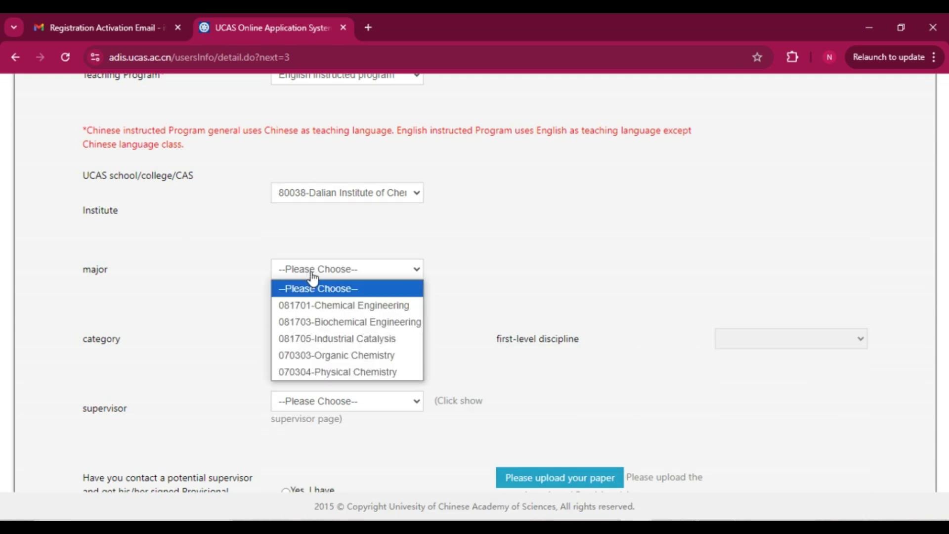
click(322, 304)
scroll(277, 159, down, 4)
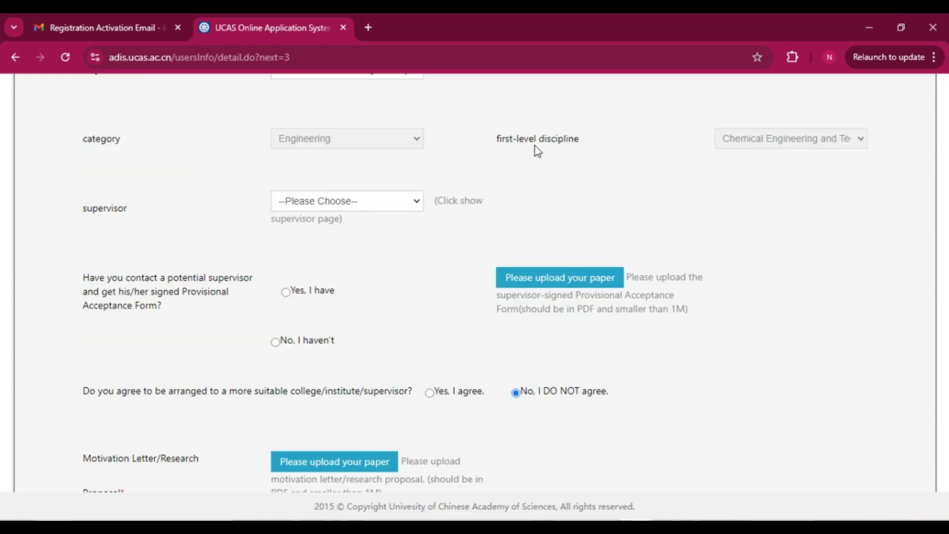
click(352, 208)
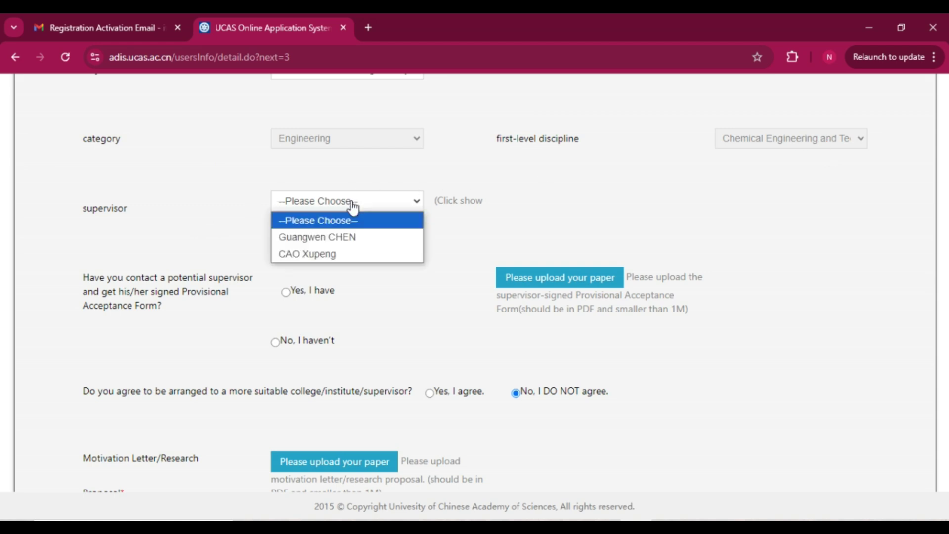
click(336, 238)
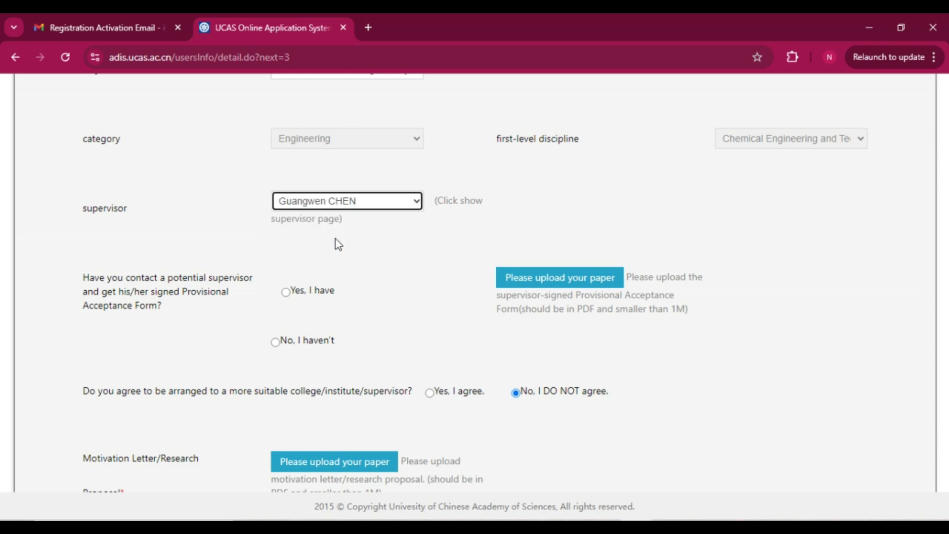
scroll(341, 208, up, 3)
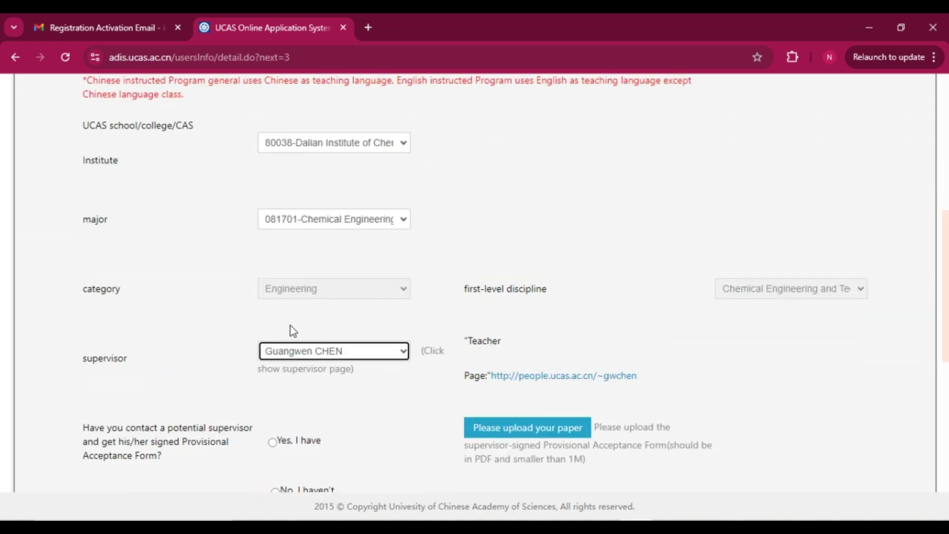
scroll(292, 329, down, 1)
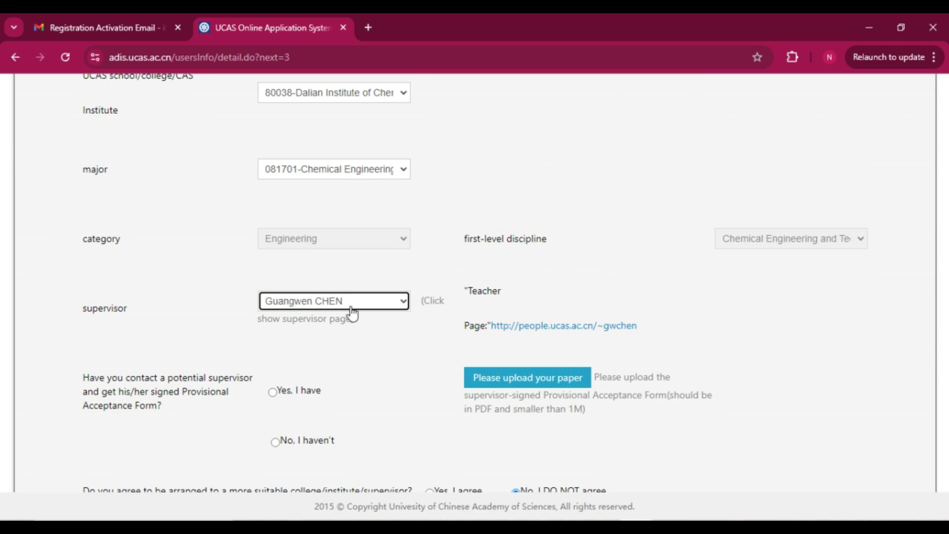
scroll(351, 316, down, 1)
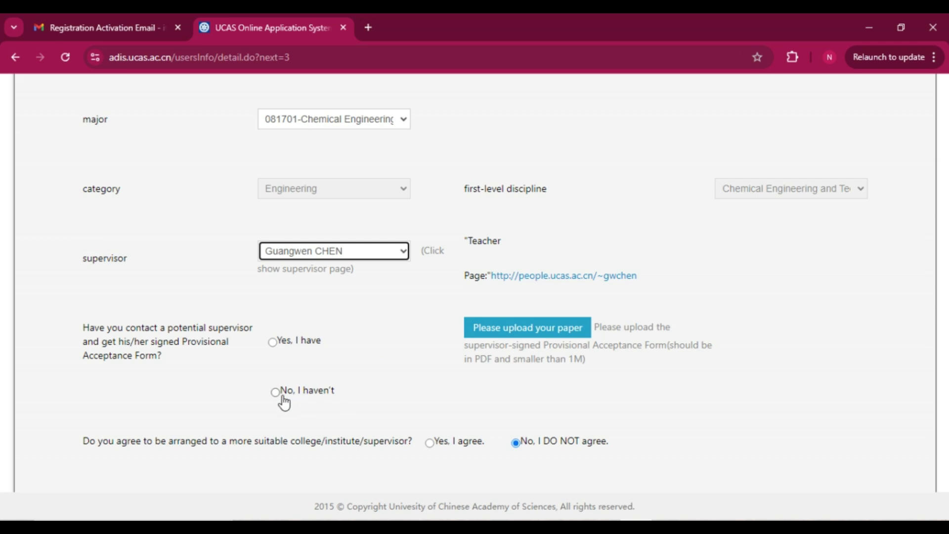
Confirm having a signed provisional acceptance form, then dismiss its upload window
click(272, 342)
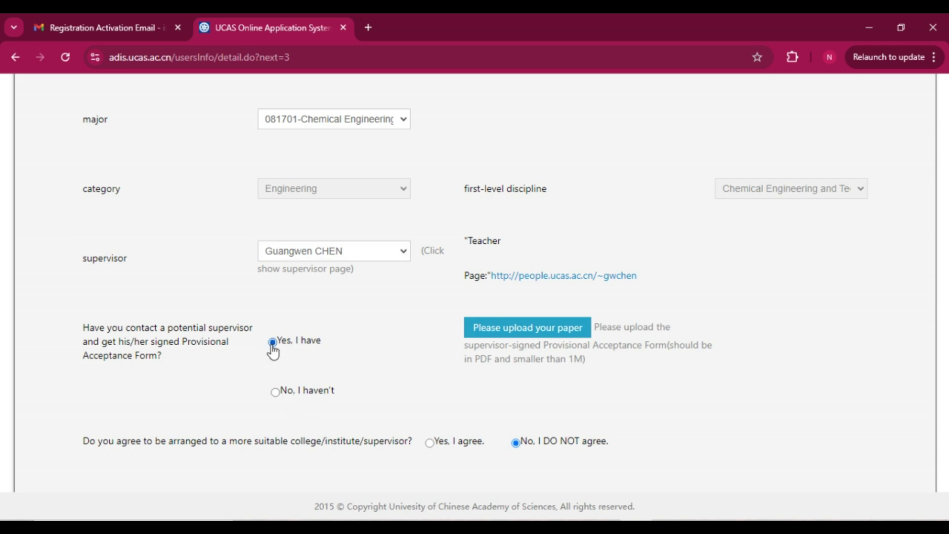
click(543, 333)
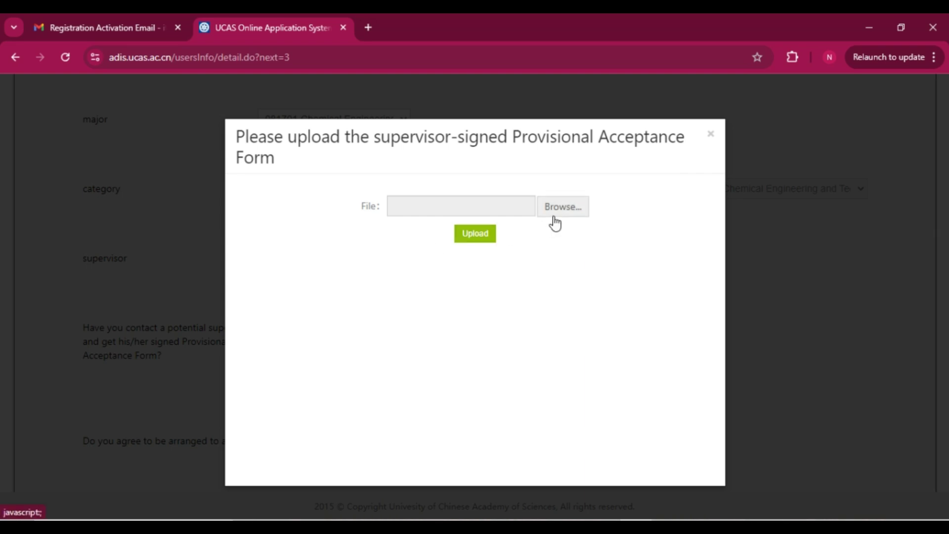
click(218, 338)
scroll(148, 272, down, 5)
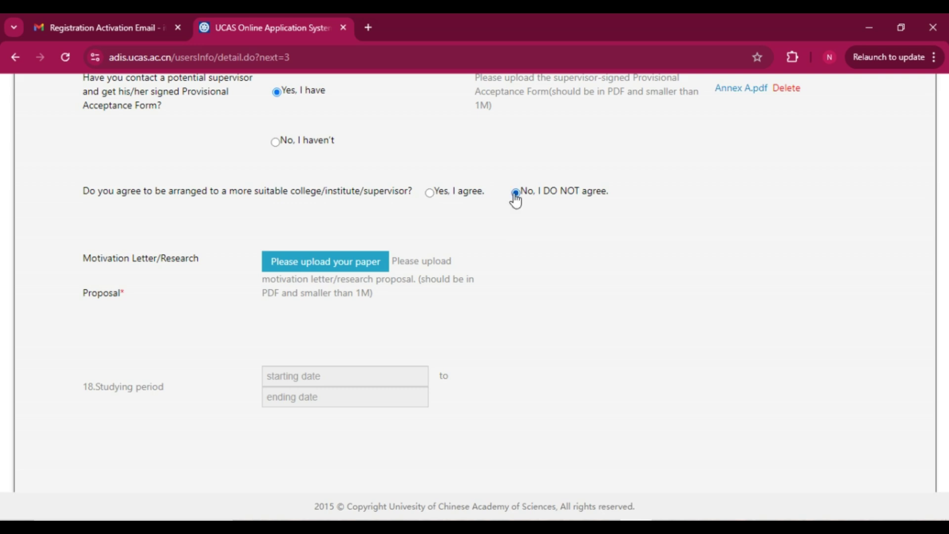
scroll(402, 198, up, 2)
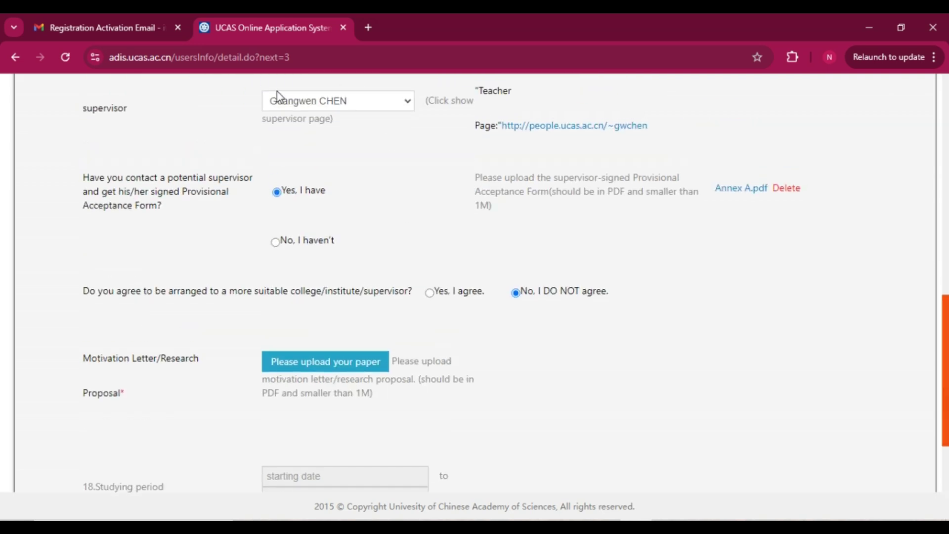
scroll(453, 296, down, 1)
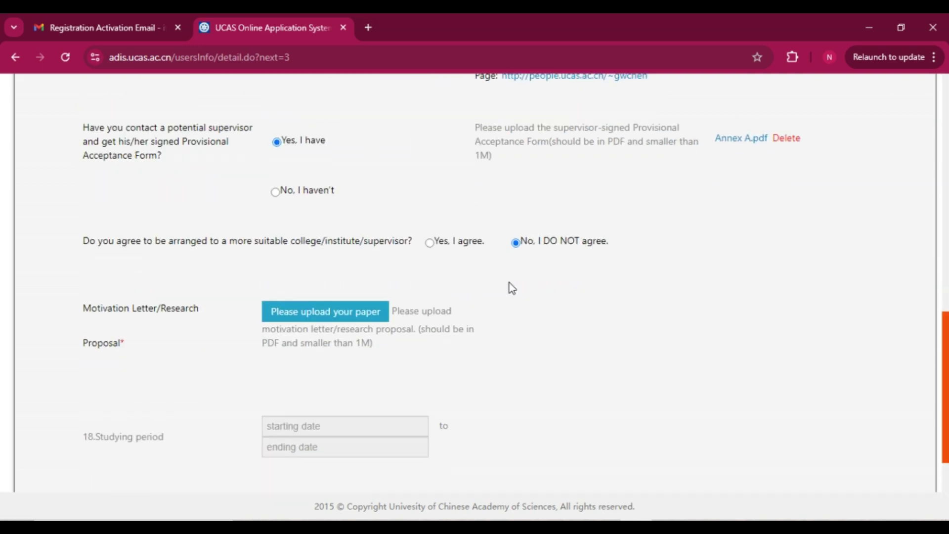
scroll(395, 292, down, 1)
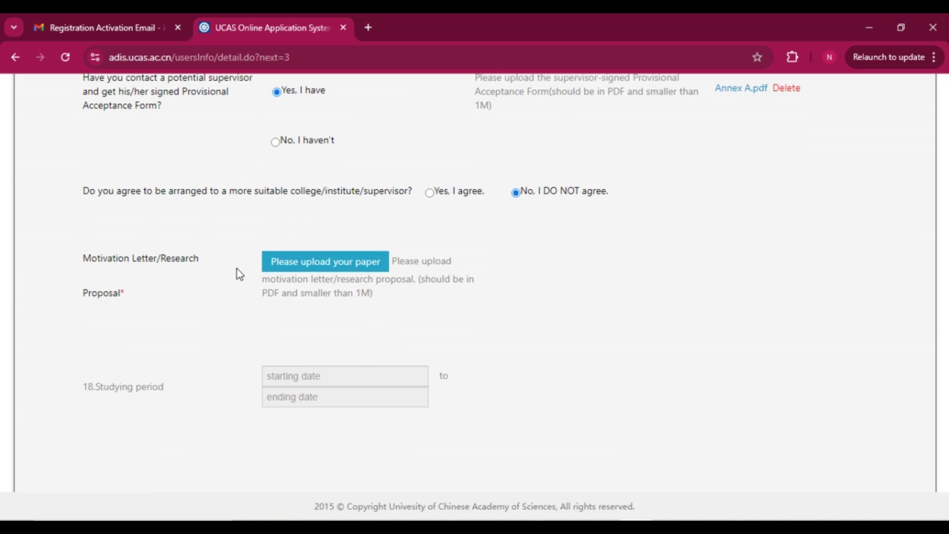
Upload Annex A.pdf as the motivation letter, leave Studying period empty, and continue
click(322, 266)
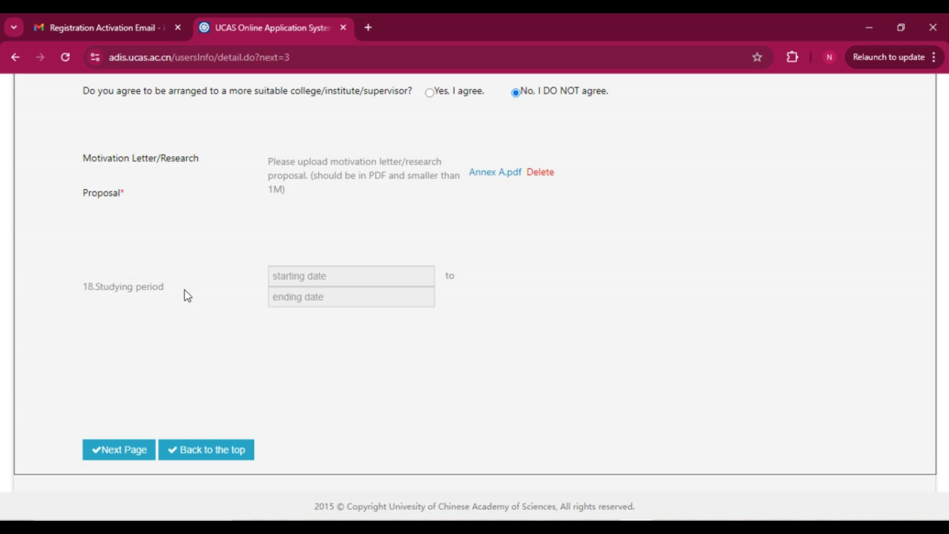
click(297, 276)
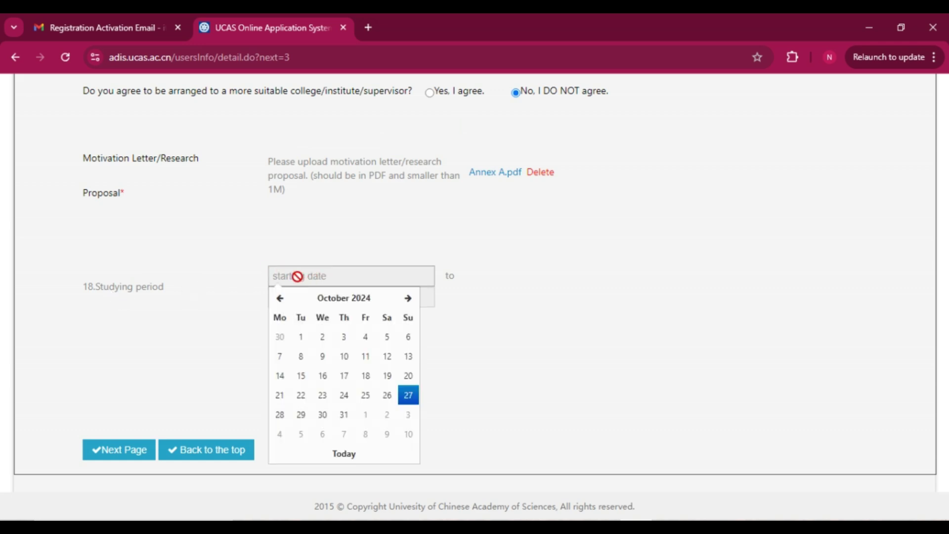
click(234, 297)
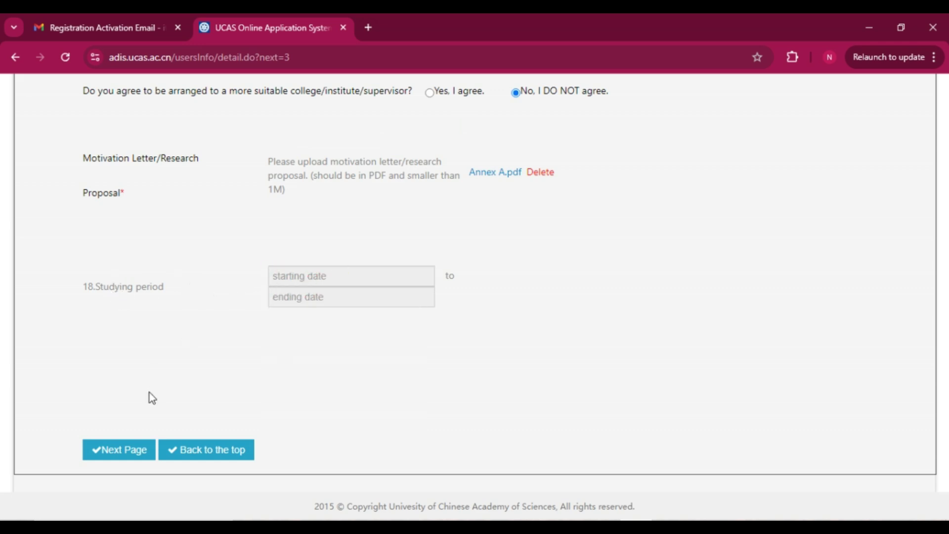
click(126, 449)
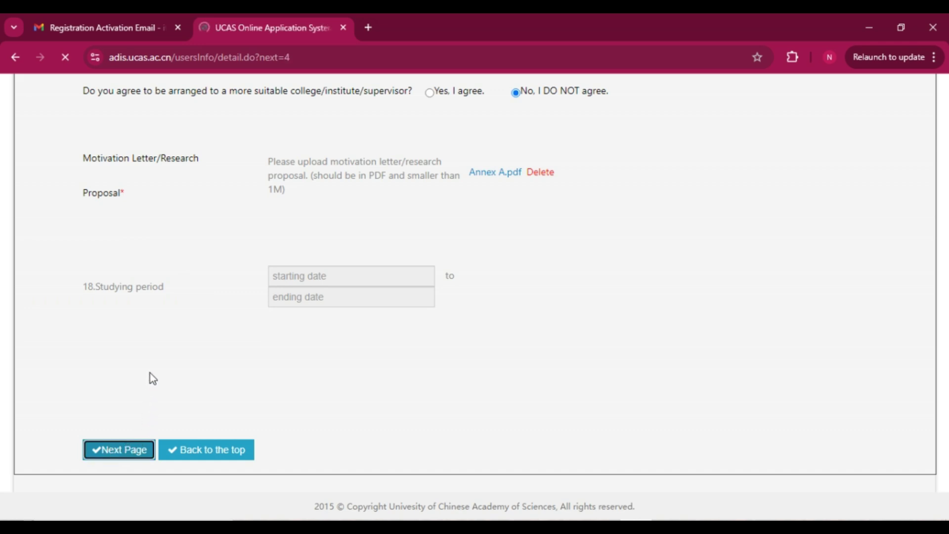
Set highest degree to Master's Degree (in school) with school country PK-PAKISTAN
scroll(359, 282, down, 2)
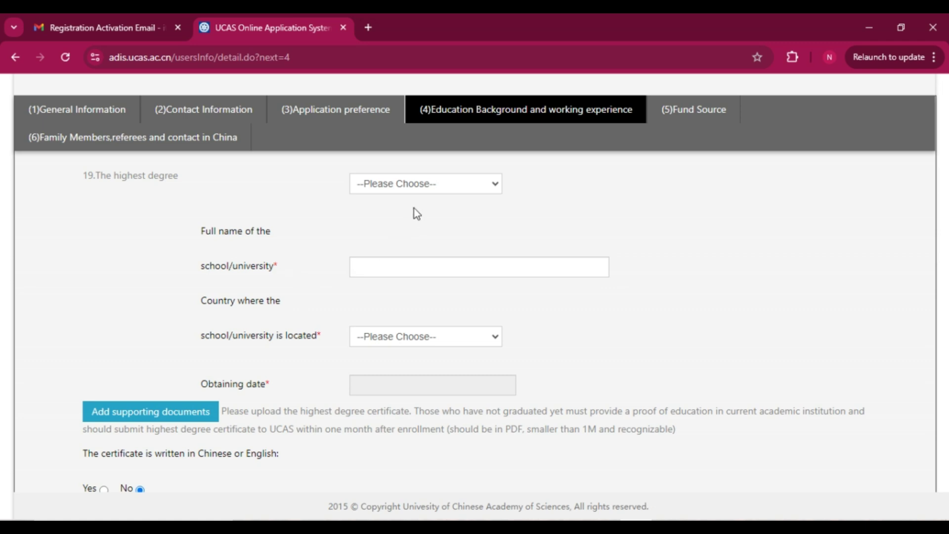
click(384, 186)
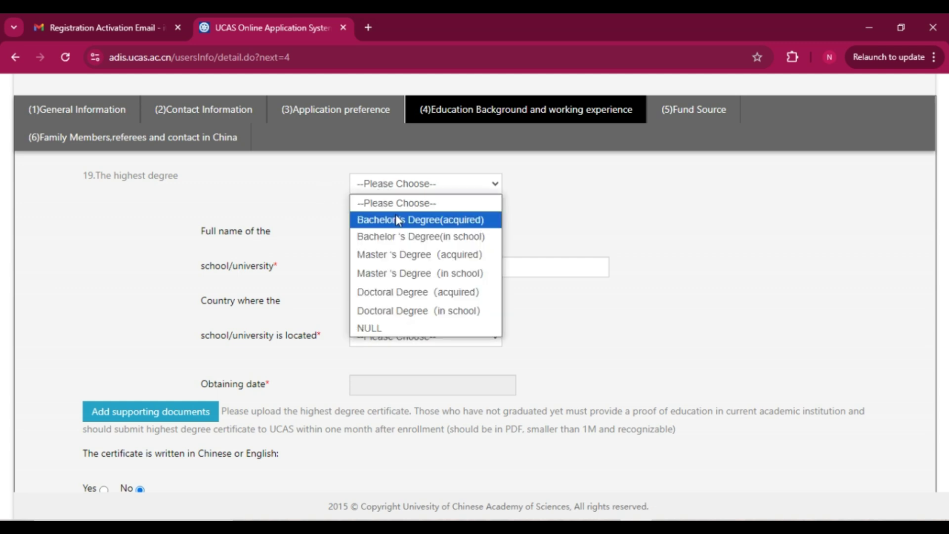
click(390, 279)
click(366, 268)
click(417, 341)
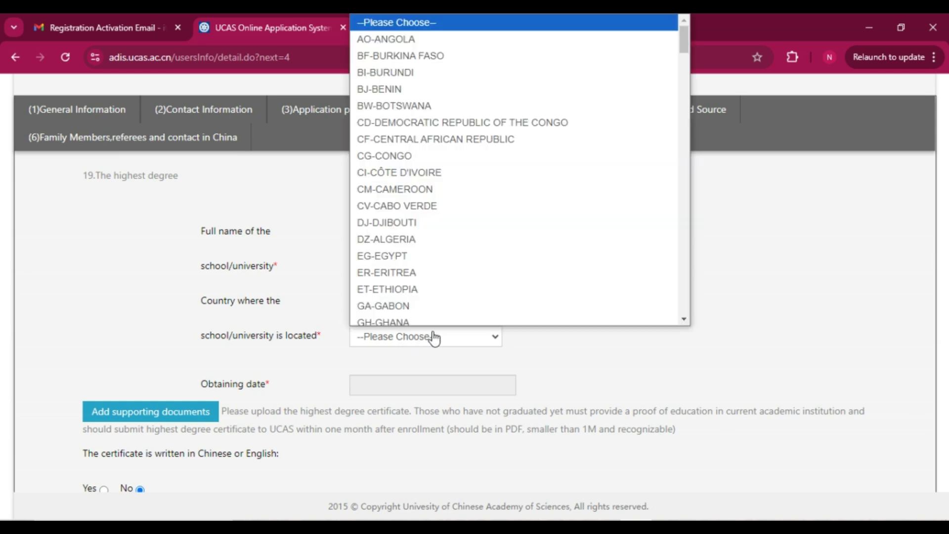
text(pk)
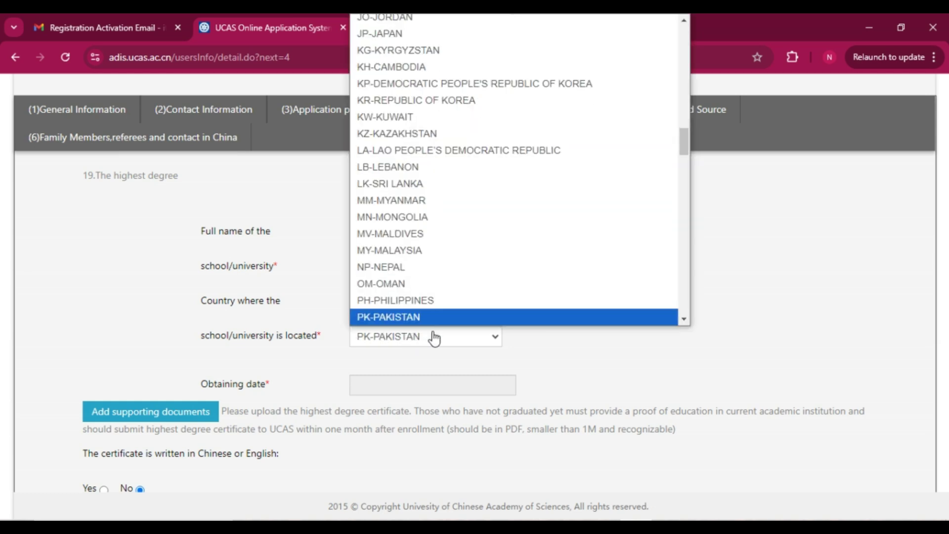
key(Return)
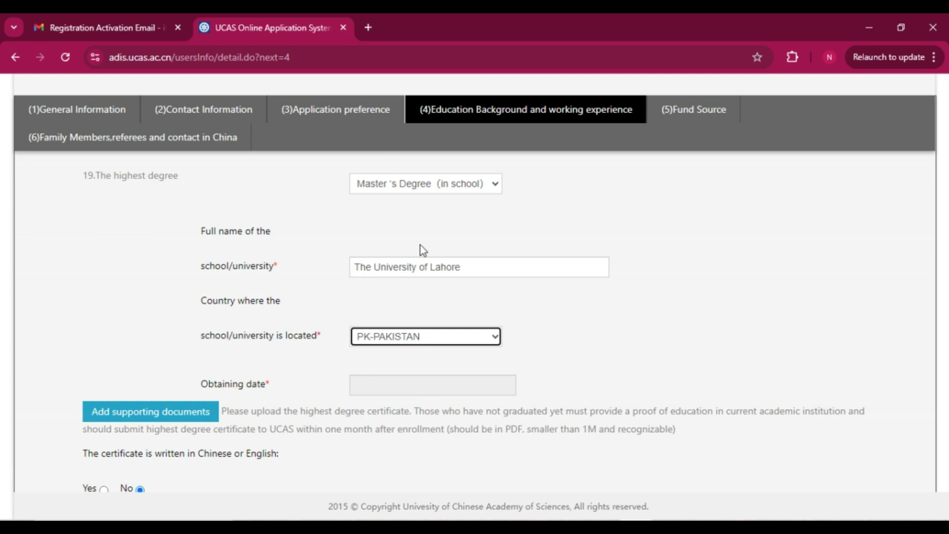
Set the degree obtaining date to 2022-02
click(375, 386)
click(362, 406)
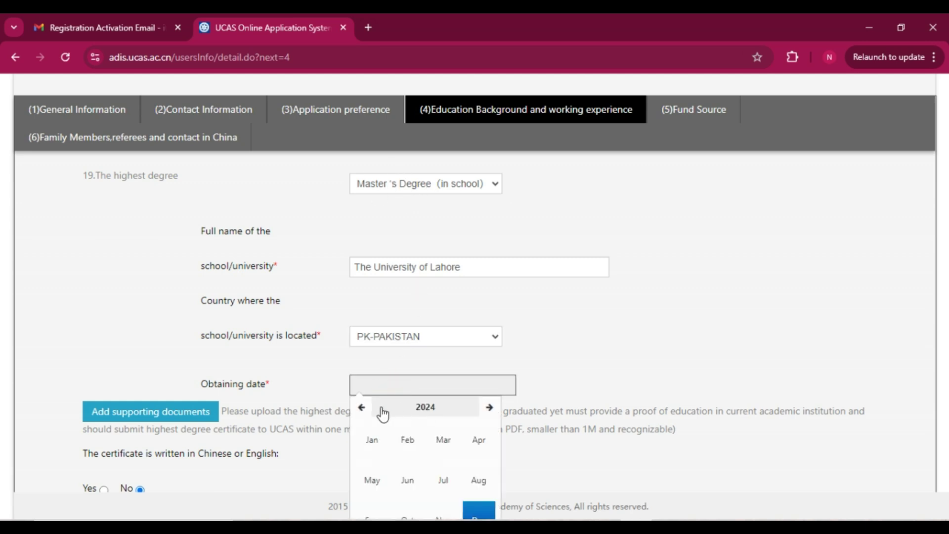
click(361, 407)
click(407, 439)
scroll(164, 273, down, 3)
Upload Degree.pdf and mark the certificate as written in Chinese or English
drag(275, 262, 415, 272)
click(165, 261)
click(481, 215)
drag(81, 228, 247, 227)
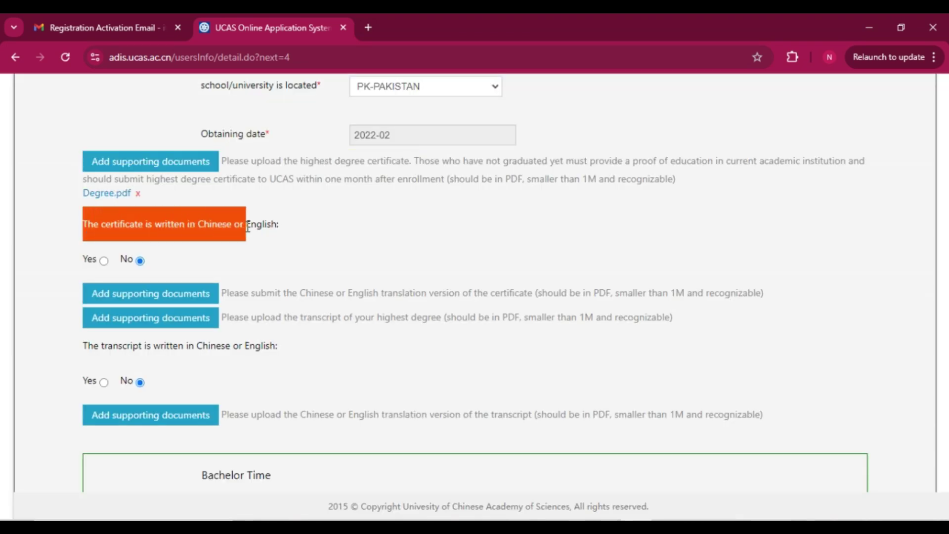
click(104, 260)
scroll(181, 270, down, 1)
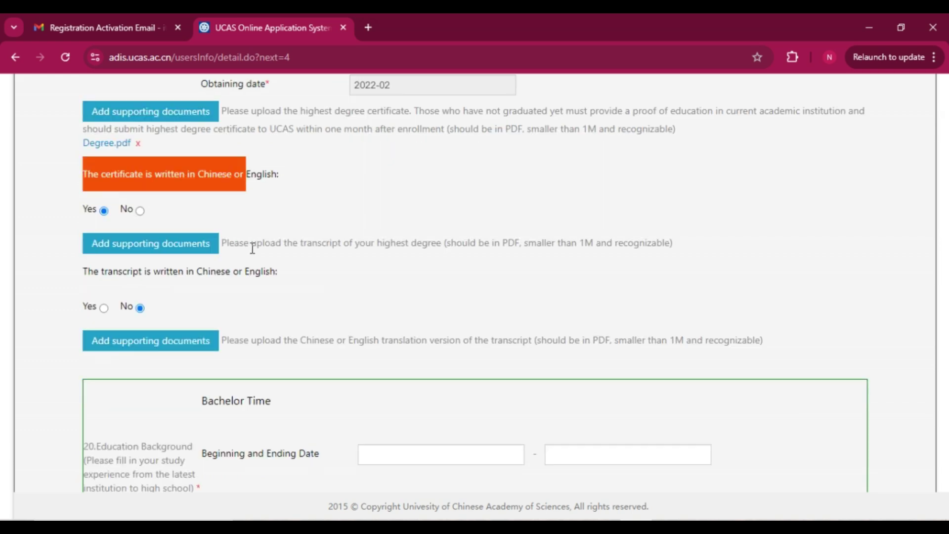
Upload Transcript.pdf and mark the transcript as written in Chinese or English
drag(270, 248, 429, 257)
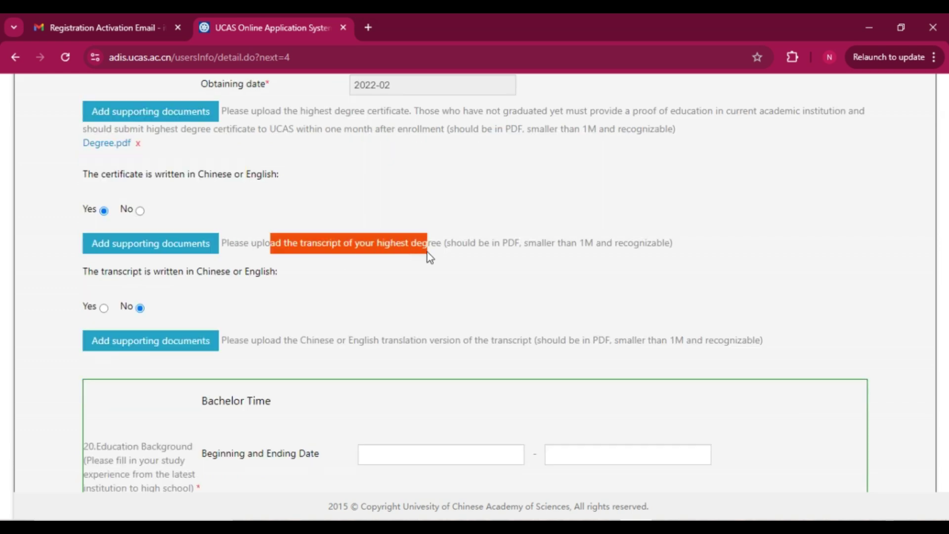
click(159, 244)
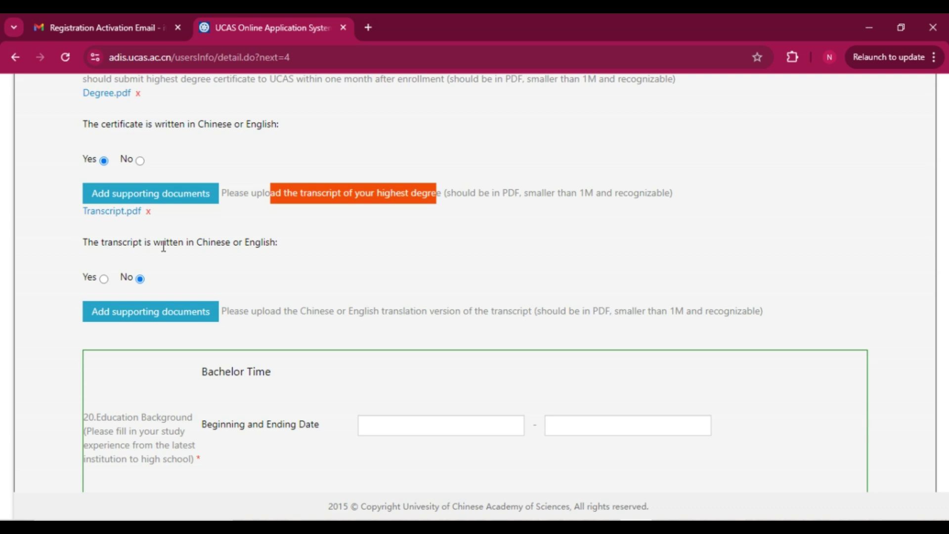
click(103, 279)
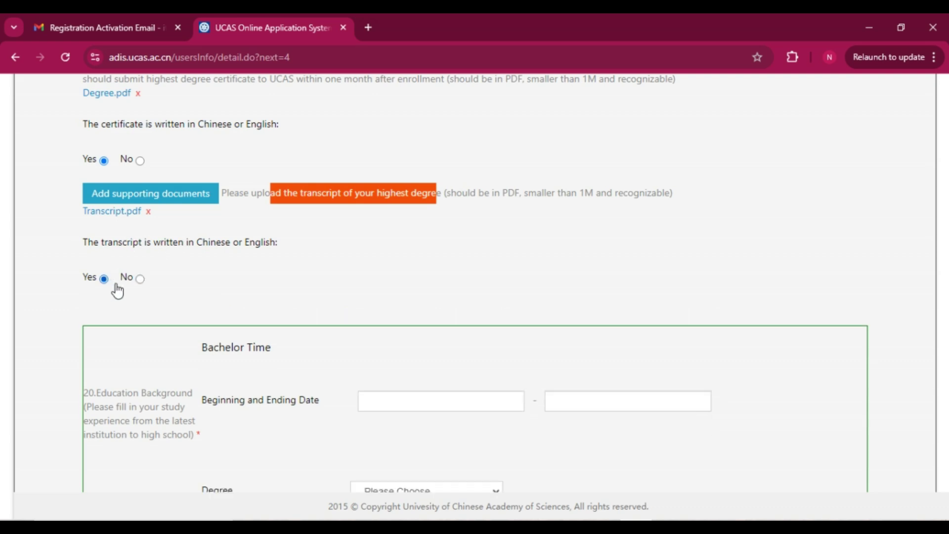
scroll(163, 296, down, 4)
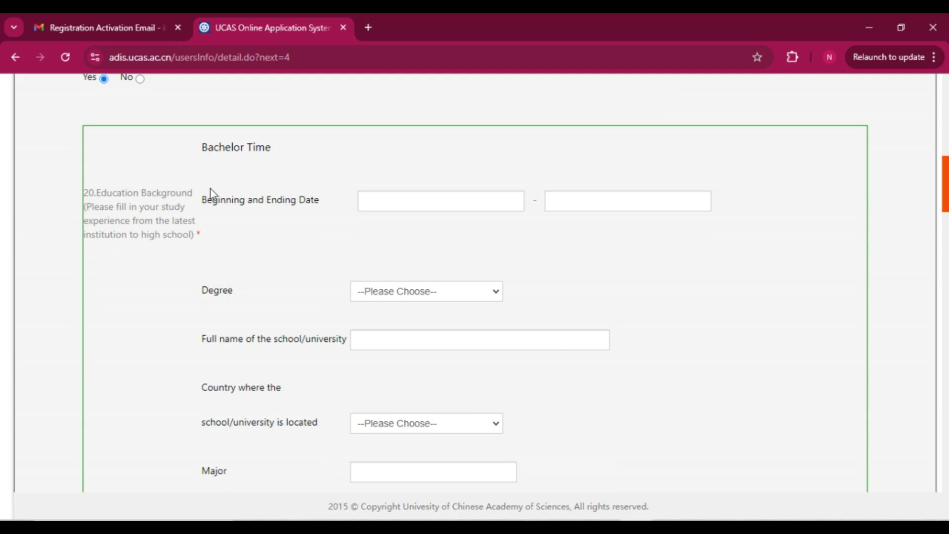
Set the bachelor period to 2015-02 to 2019-04 and the degree to Bachelor's Degree (in school)
drag(200, 146, 282, 152)
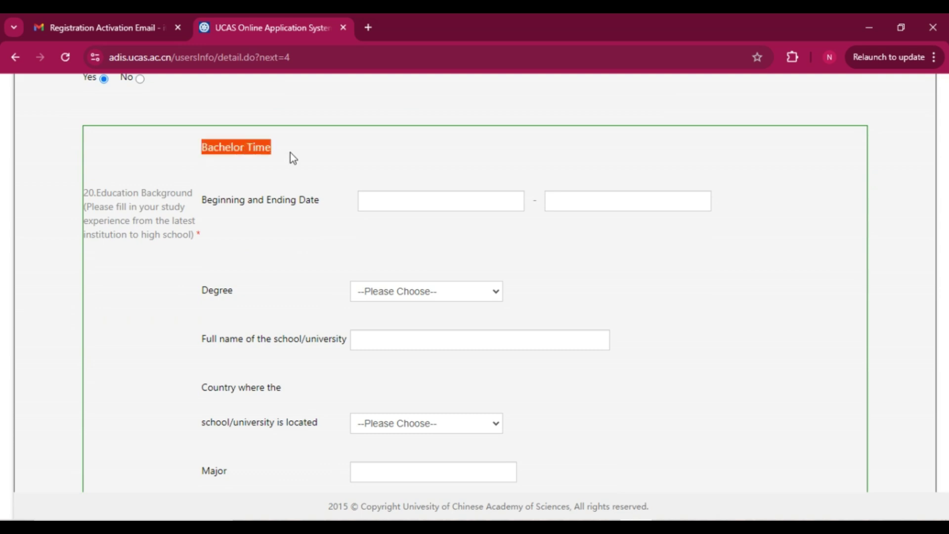
drag(207, 204, 307, 202)
click(390, 206)
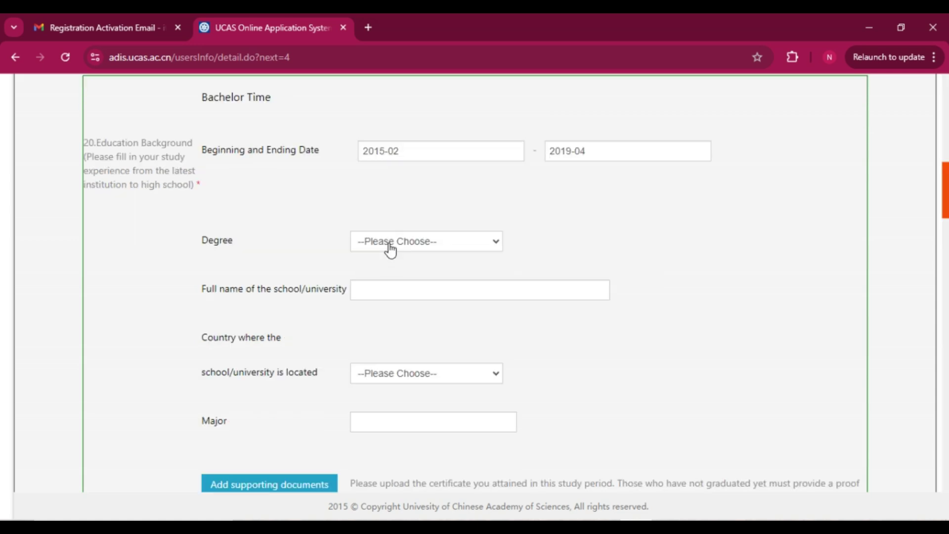
click(389, 243)
click(403, 275)
key(Down)
Enter The University of Lahore as the bachelor school, located in PK-PAKISTAN
scroll(317, 272, down, 1)
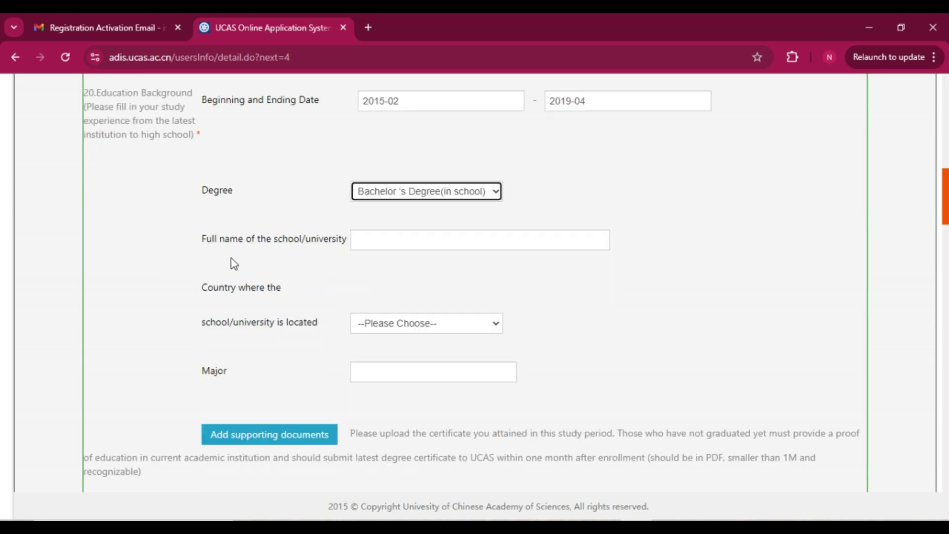
click(395, 243)
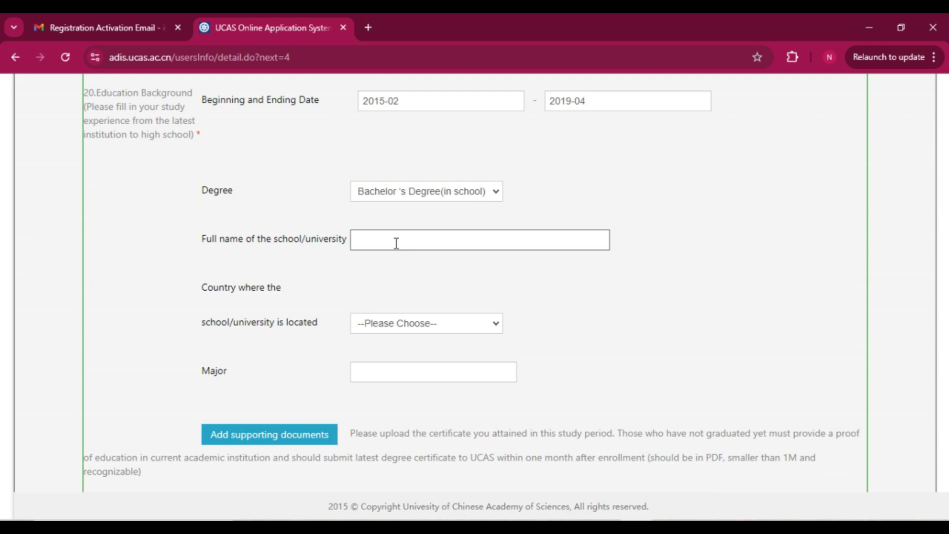
scroll(396, 243, down, 1)
click(428, 277)
key(p)
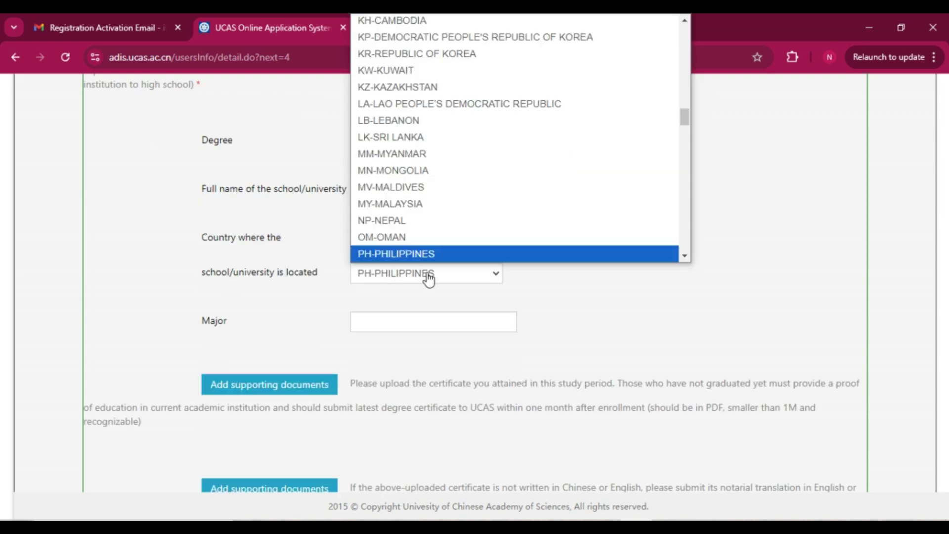
key(Down)
key(Return)
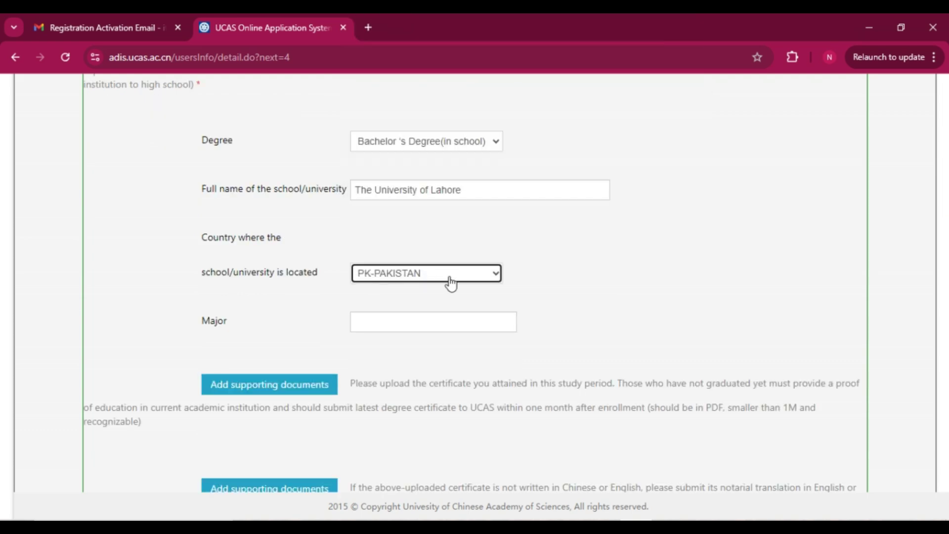
Enter Chemistry as the bachelor major and scroll past the certificate translation note
click(424, 325)
text(Chemistry)
scroll(544, 402, down, 2)
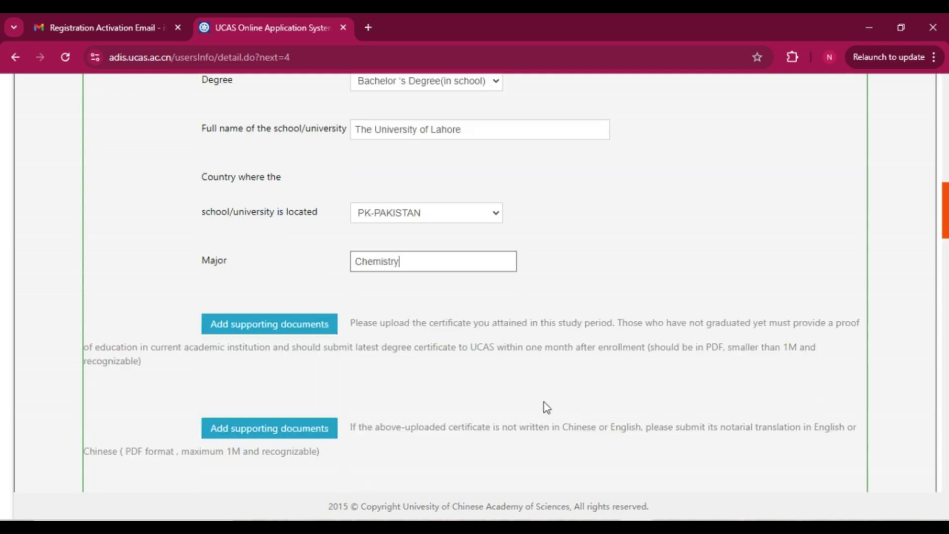
click(419, 373)
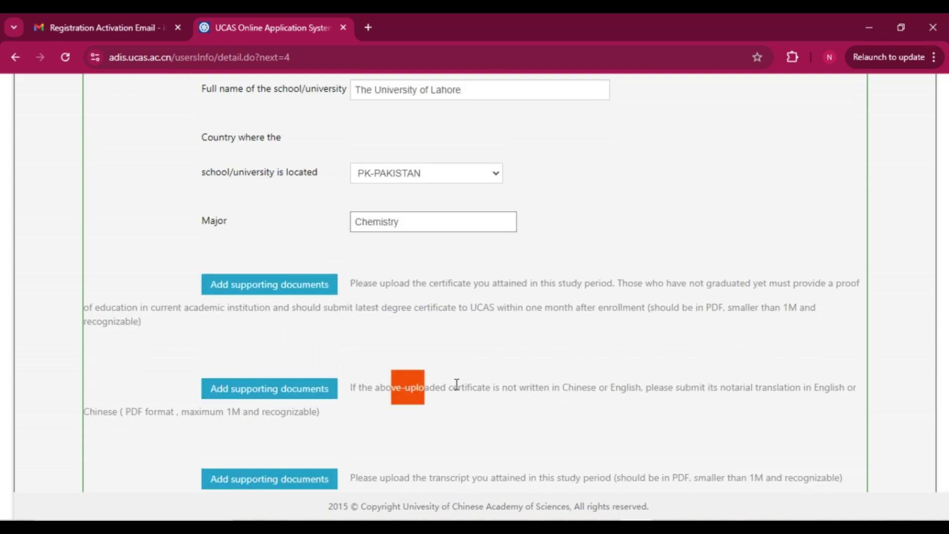
scroll(330, 333, down, 5)
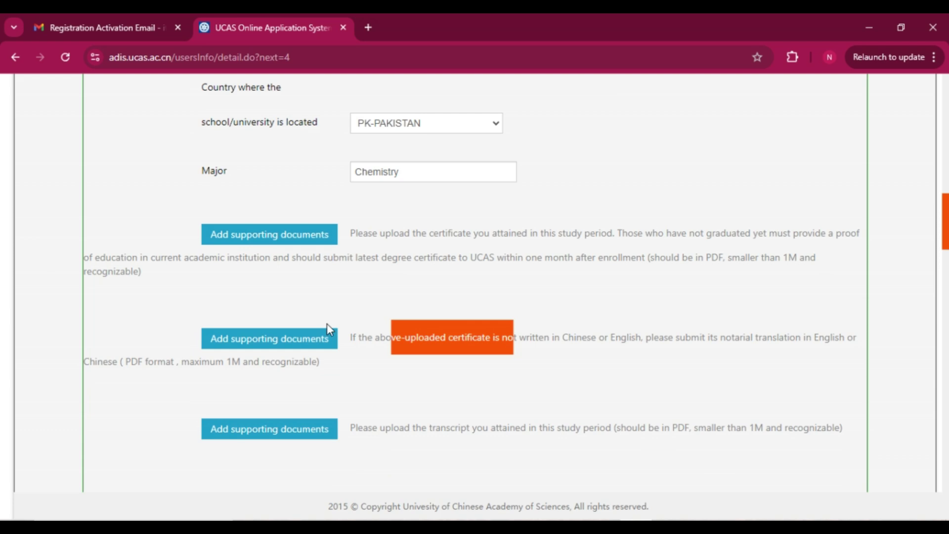
scroll(342, 193, down, 1)
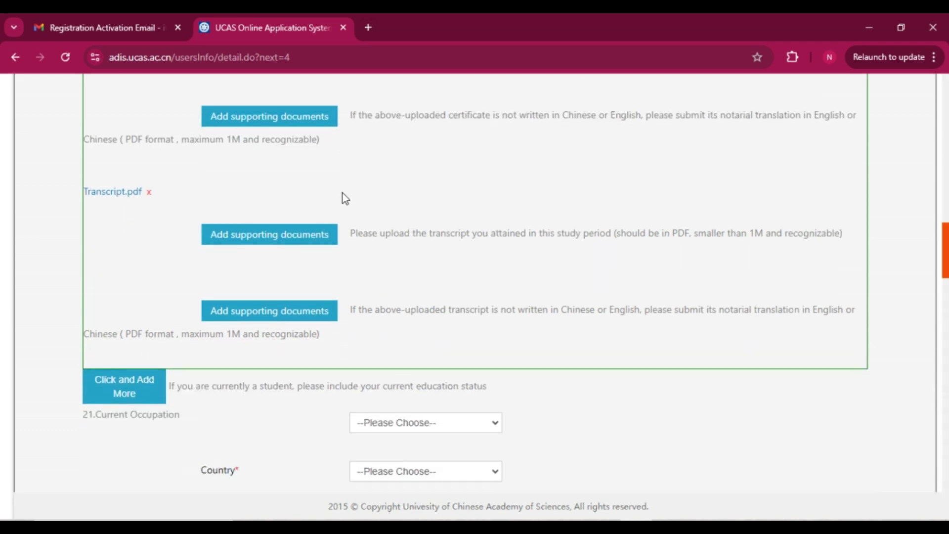
scroll(342, 192, down, 1)
scroll(349, 195, down, 3)
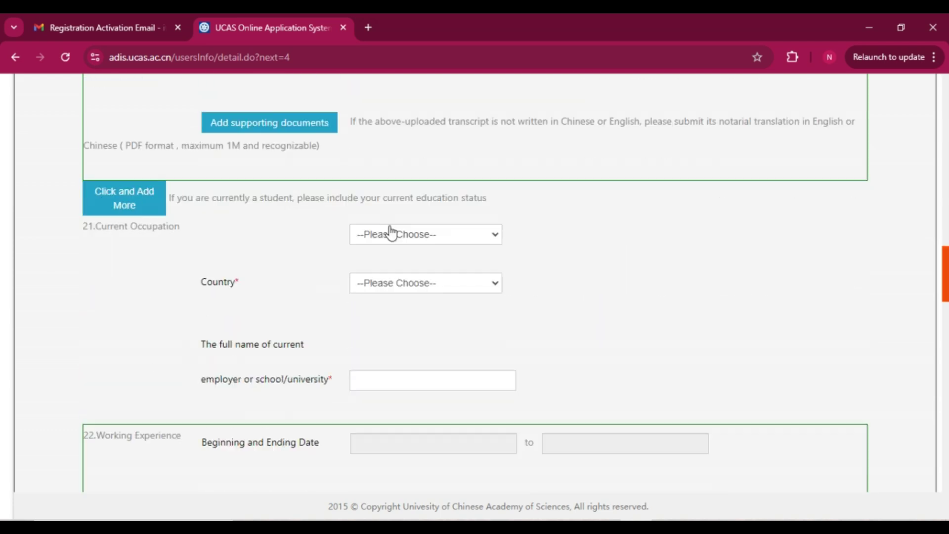
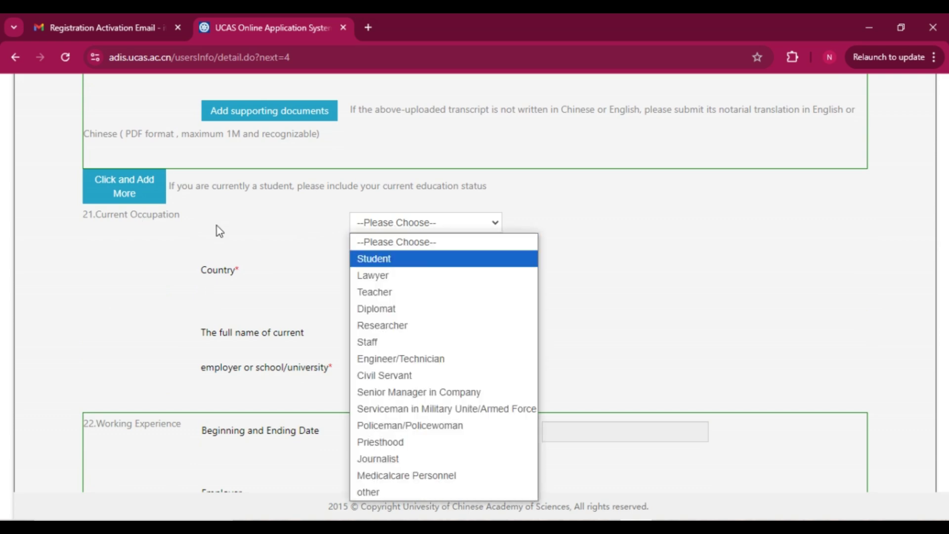
Set occupation to Student, country to PK-PAKISTAN, and school to The University of Lahore
click(410, 425)
click(399, 271)
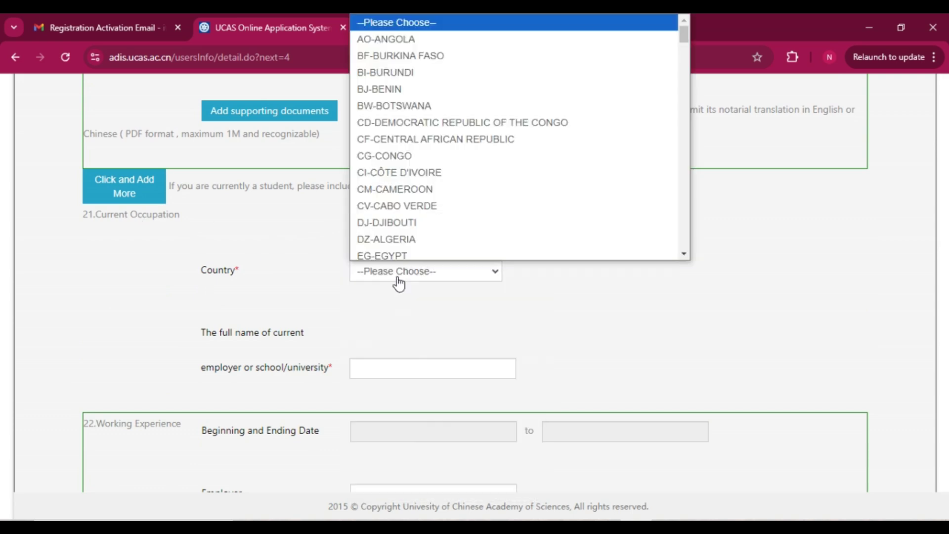
key(p)
key(k)
key(Return)
scroll(366, 322, down, 1)
click(366, 322)
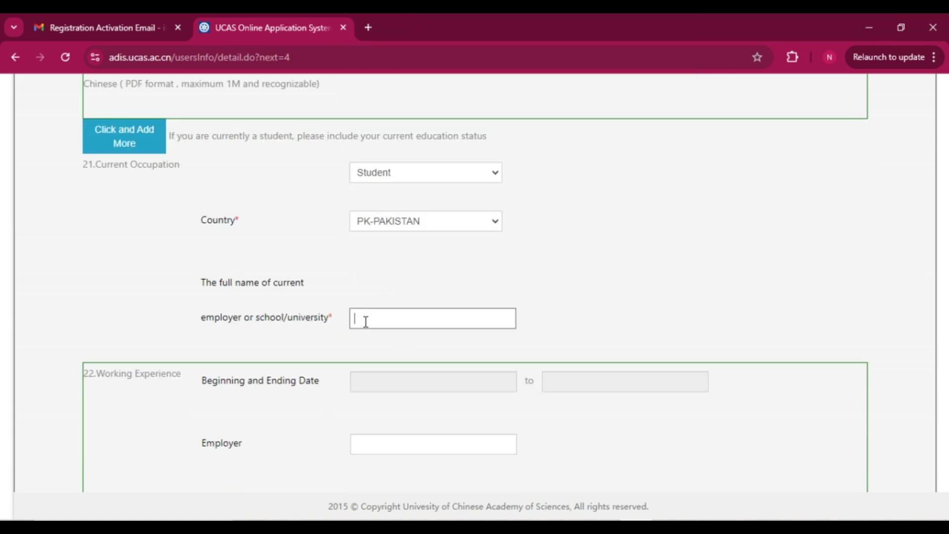
text(The University of Lahore)
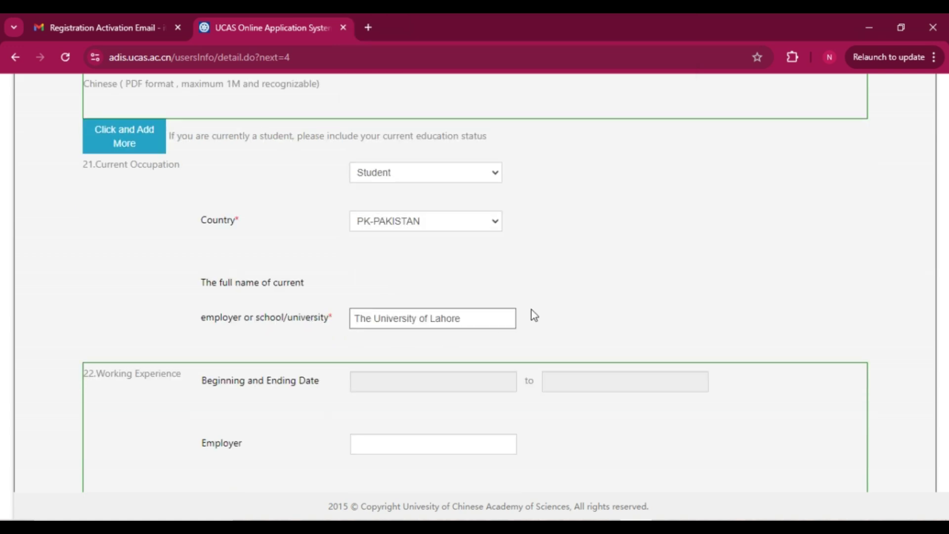
click(534, 314)
Enter Urdu as the mother tongue and mark it as an official language
scroll(318, 387, down, 2)
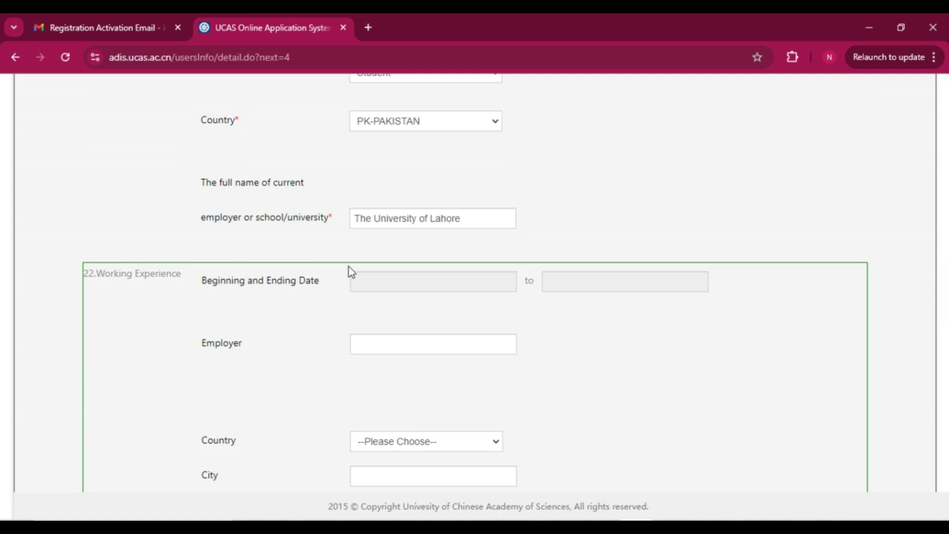
scroll(296, 282, down, 1)
scroll(237, 236, down, 1)
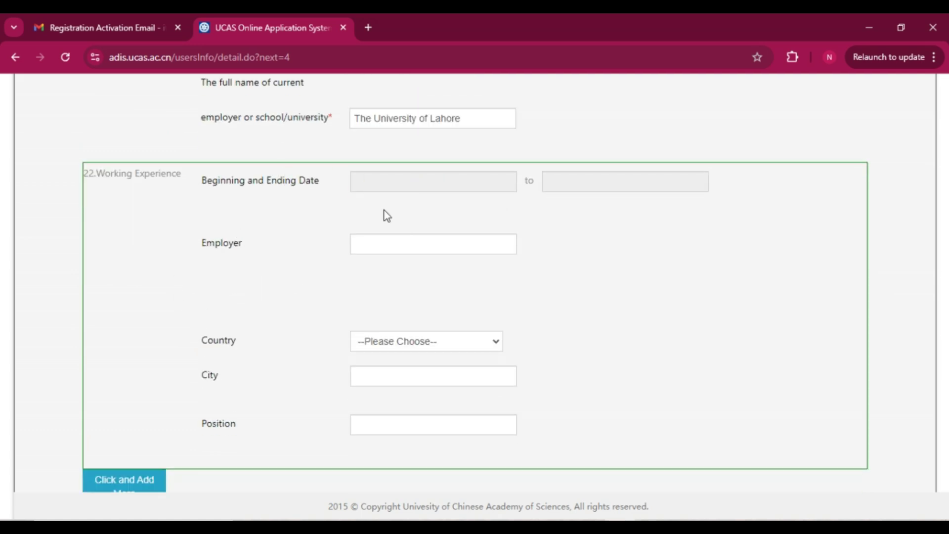
scroll(564, 202, down, 6)
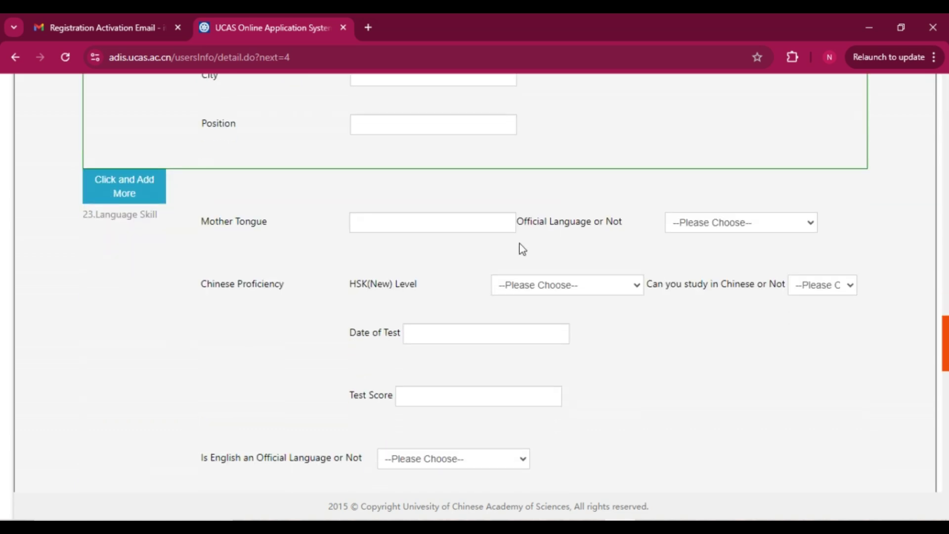
scroll(109, 237, down, 1)
drag(102, 170, 185, 171)
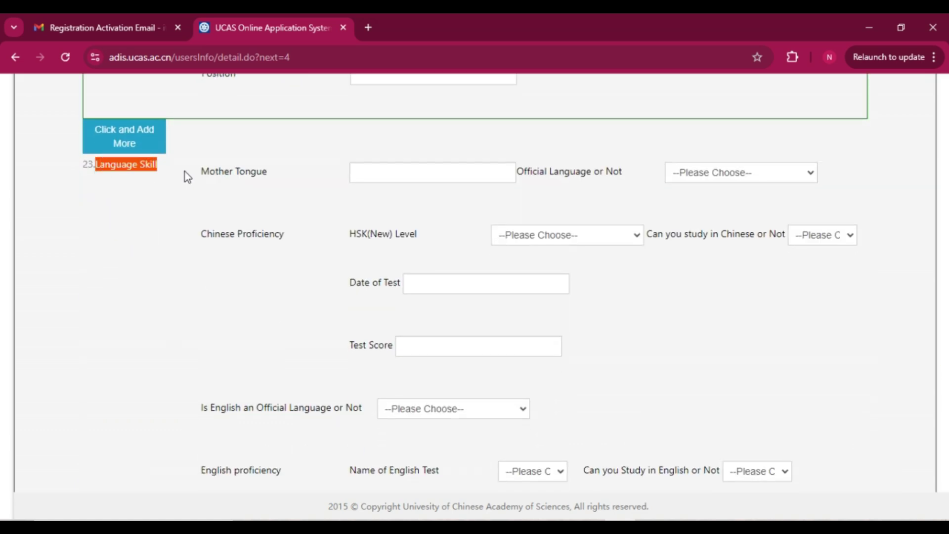
click(193, 191)
scroll(519, 260, down, 1)
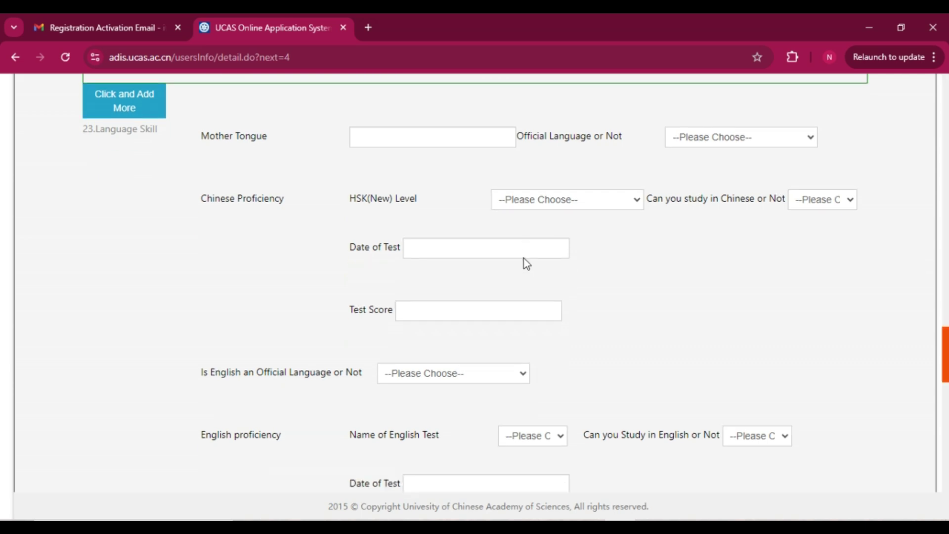
click(374, 122)
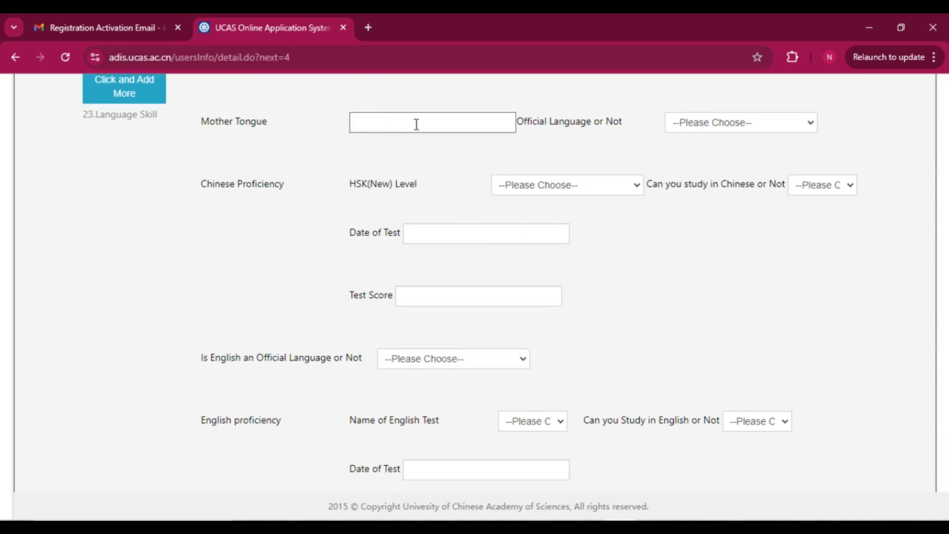
click(676, 131)
click(687, 156)
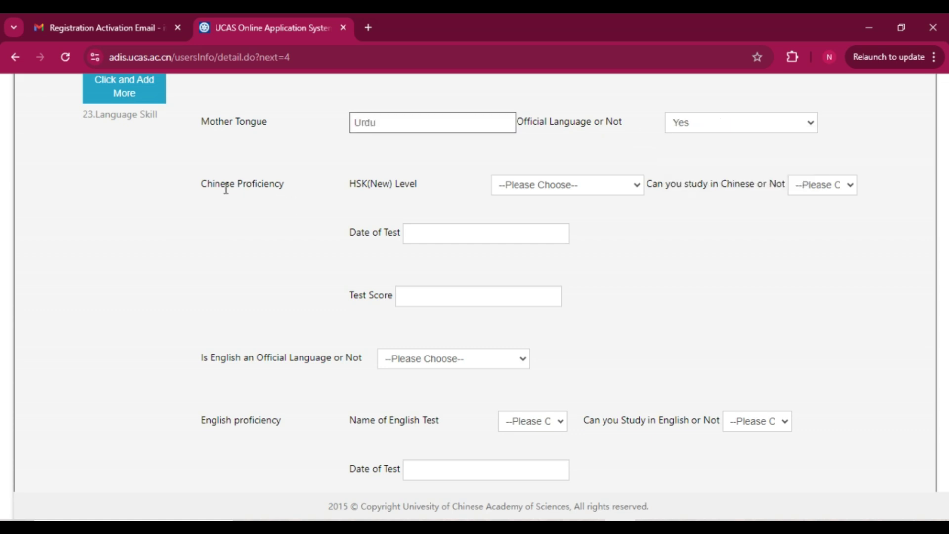
click(566, 188)
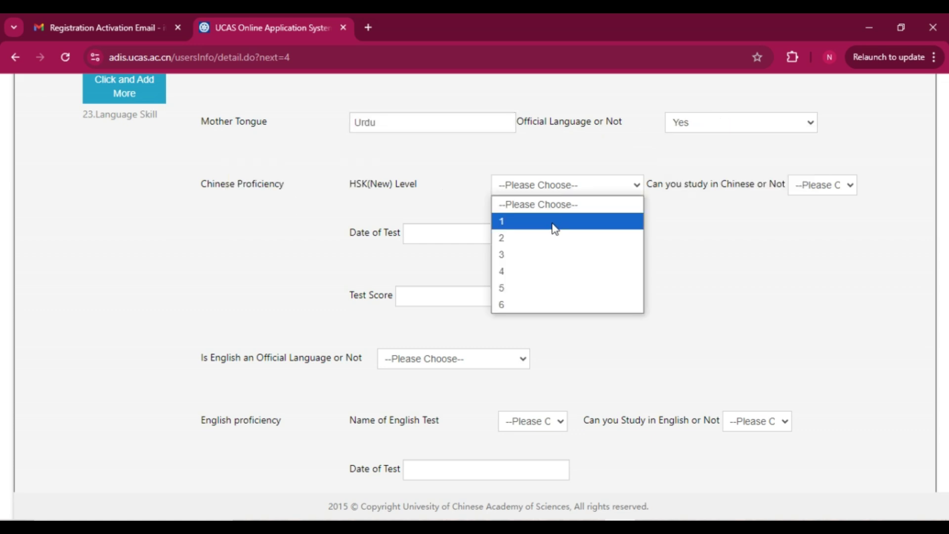
click(699, 234)
Answer No to English being an official language and bring up the English test choices
scroll(445, 192, down, 1)
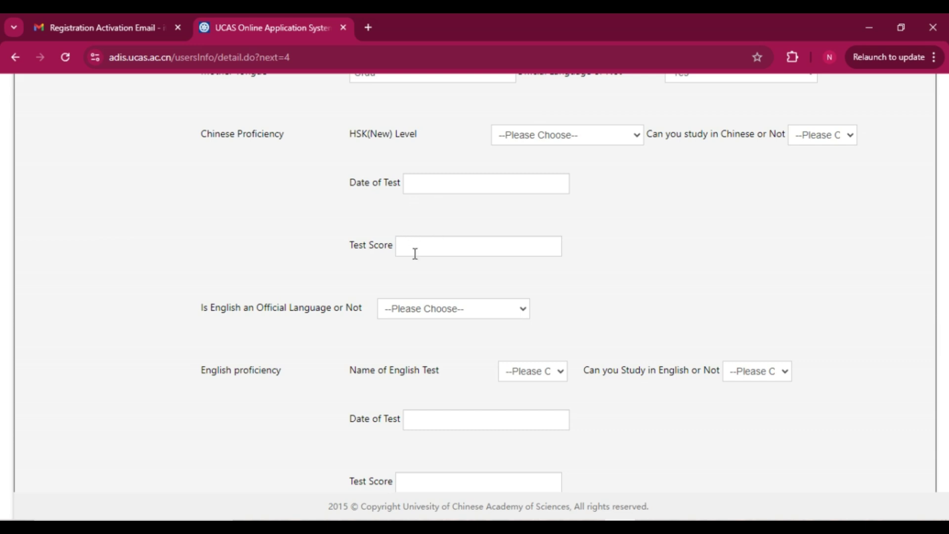
scroll(449, 259, down, 2)
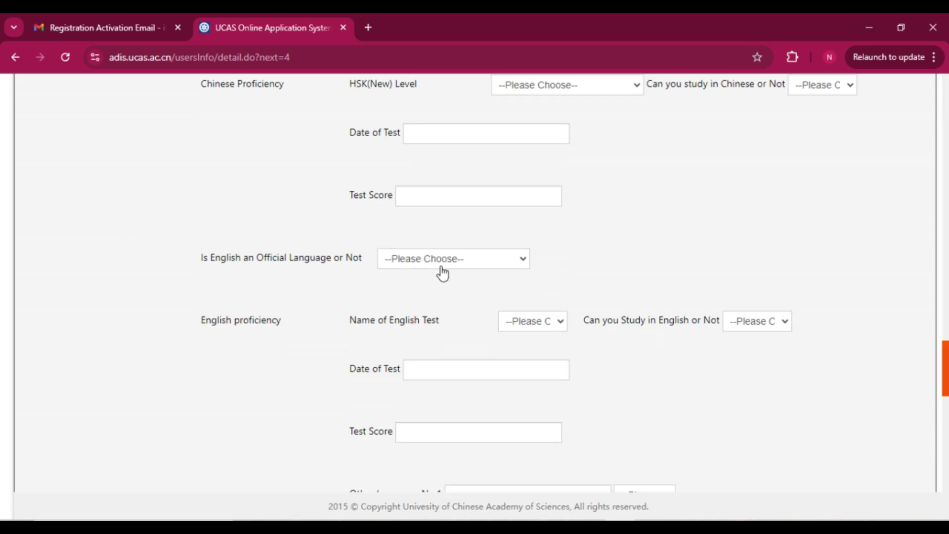
drag(200, 213, 347, 220)
click(423, 209)
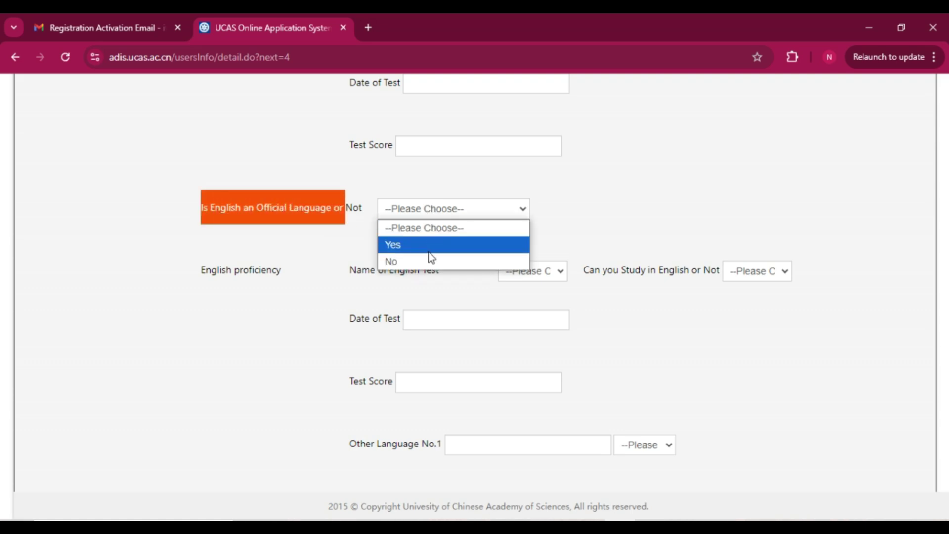
click(429, 257)
scroll(414, 262, down, 1)
drag(200, 220, 383, 248)
click(509, 227)
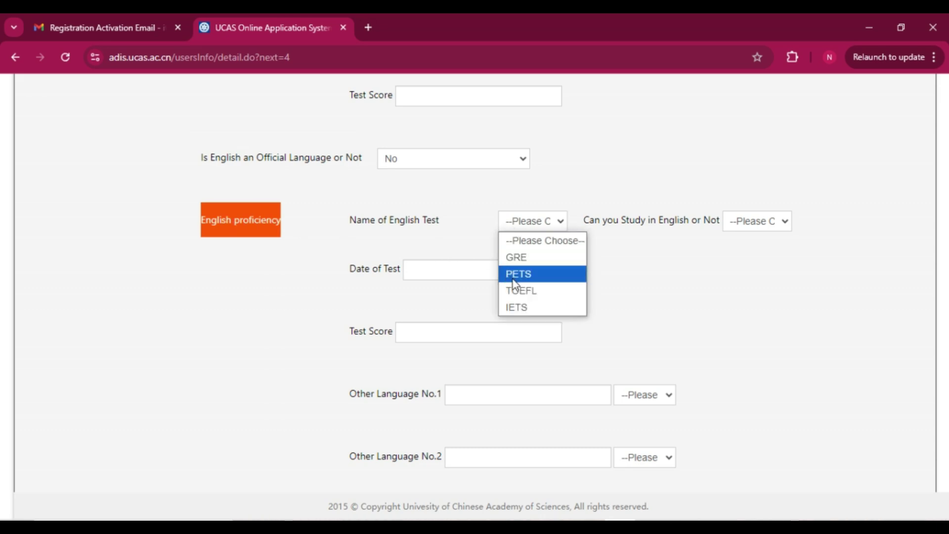
Record the IETS English test dated 2024-10-02 with score 7.5, and answer Yes to studying in English
click(517, 308)
click(746, 220)
click(738, 257)
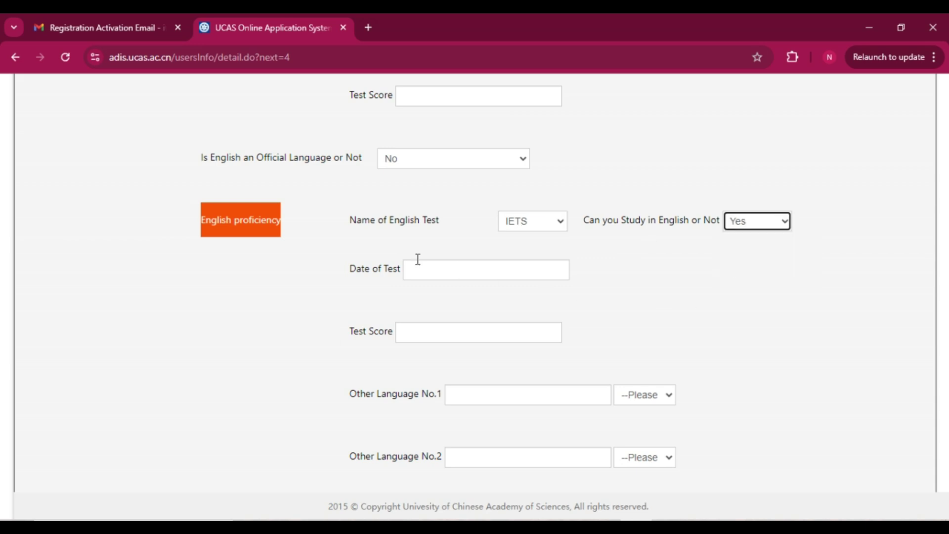
click(406, 268)
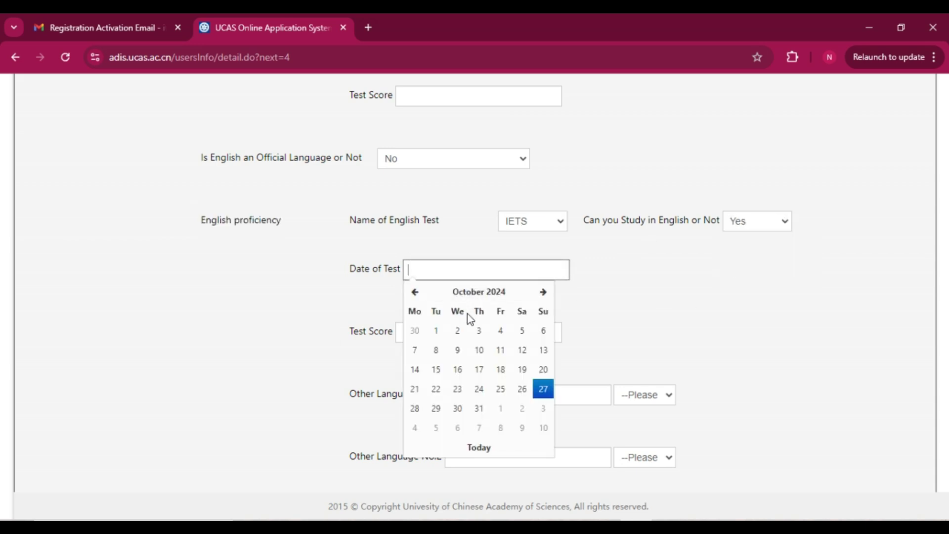
click(457, 330)
click(419, 338)
text(7)
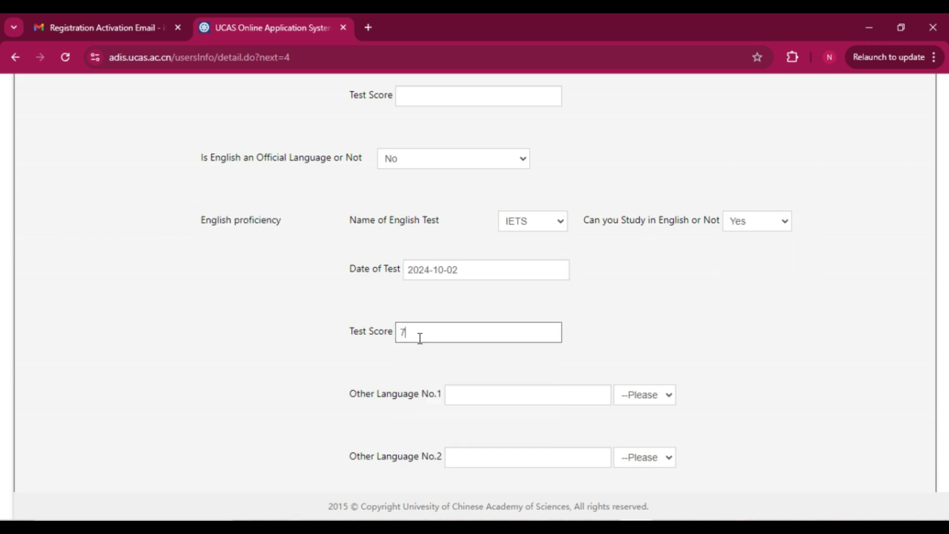
text(.5)
scroll(524, 297, down, 3)
Add Chinese as Other Language No.1 at Fluent level
click(627, 246)
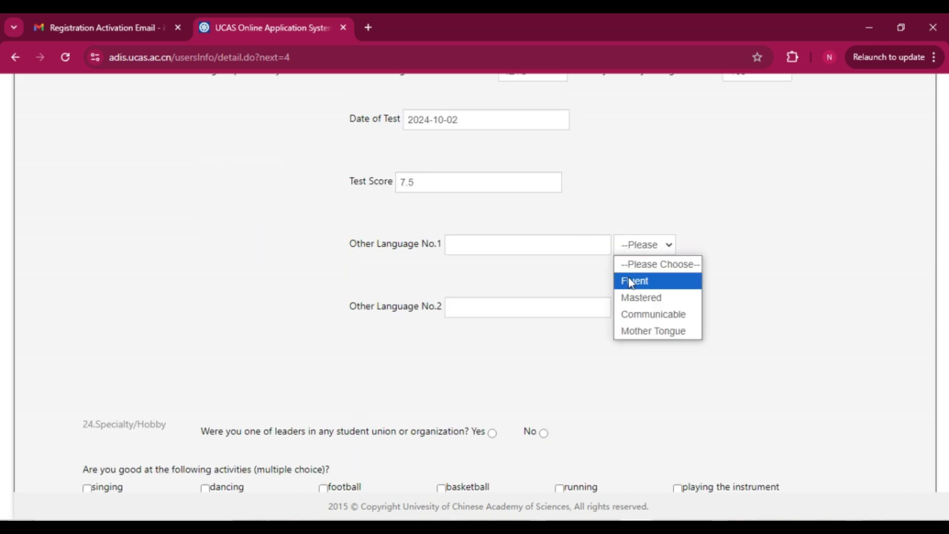
click(634, 281)
click(563, 245)
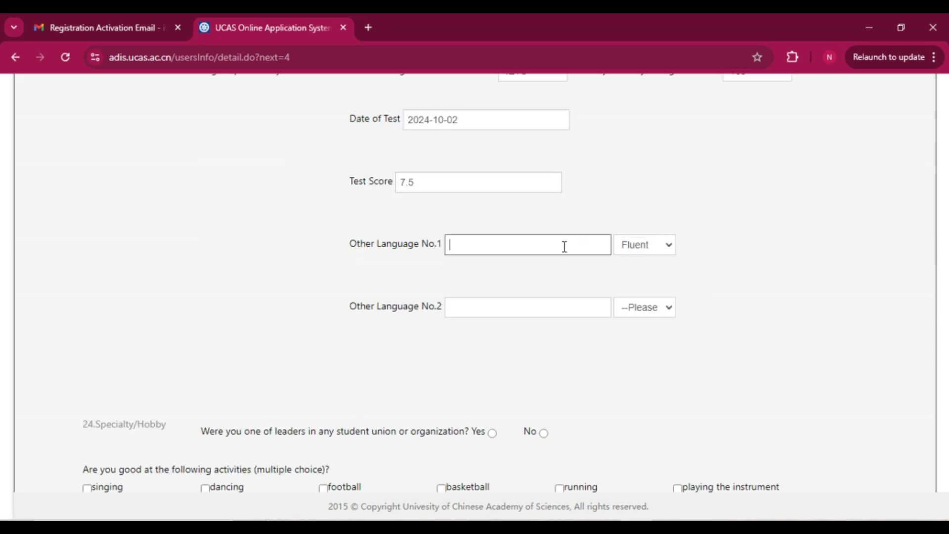
text(Chinese)
scroll(339, 339, down, 2)
scroll(339, 338, down, 2)
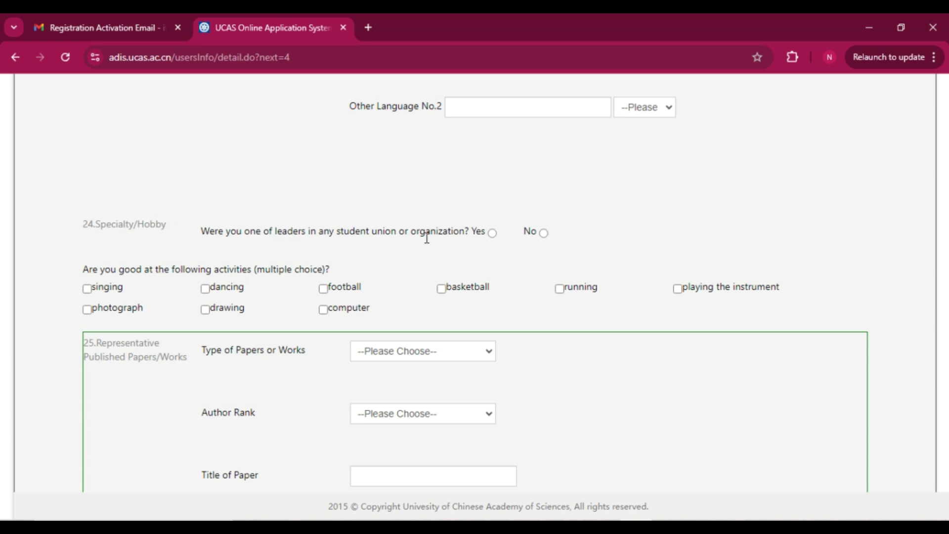
Answer No to student leadership and tick football and computer as good-at activities
click(492, 233)
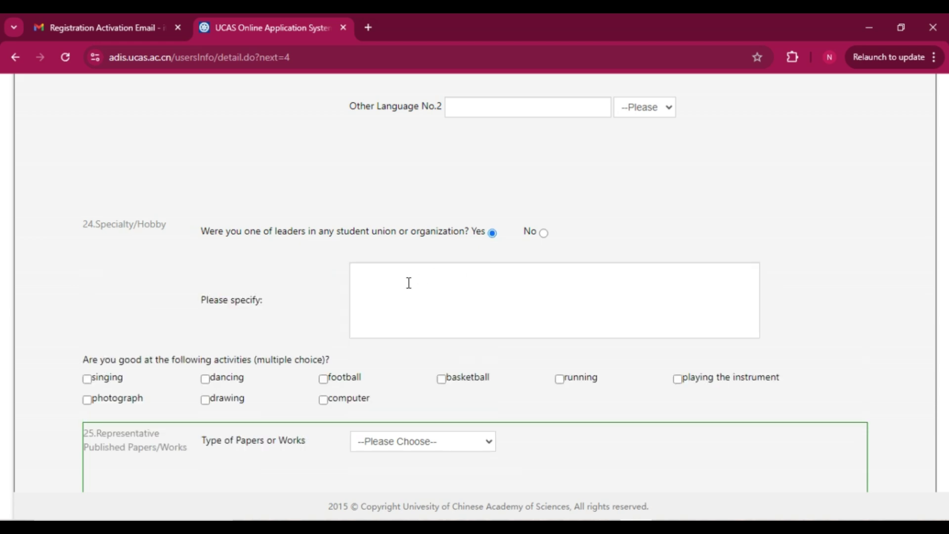
click(543, 233)
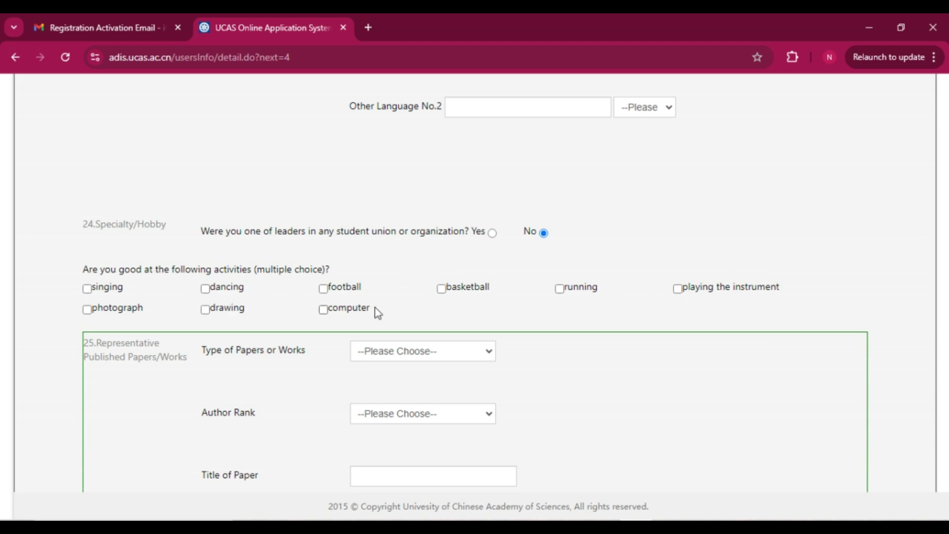
click(324, 309)
click(324, 288)
scroll(197, 306, down, 1)
scroll(111, 153, down, 3)
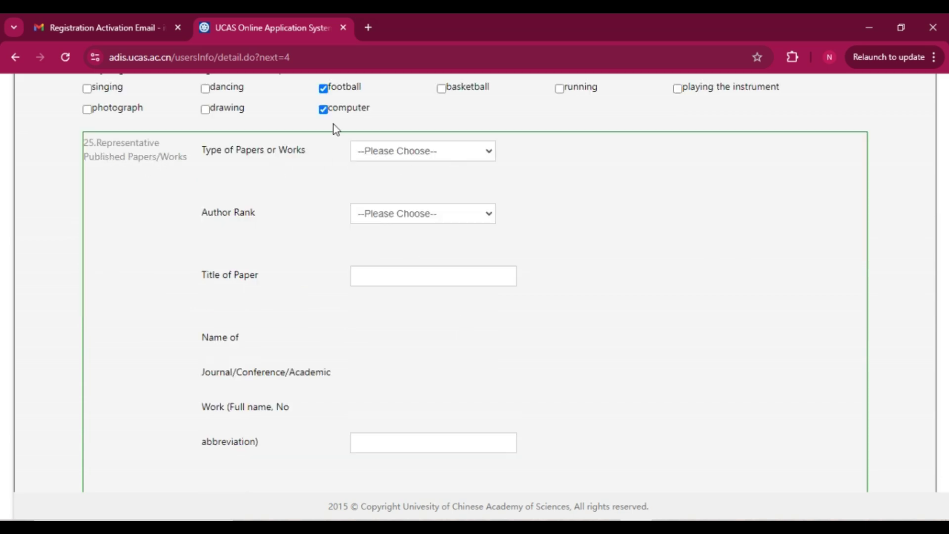
Leave the published papers section empty and continue to the next page
click(379, 154)
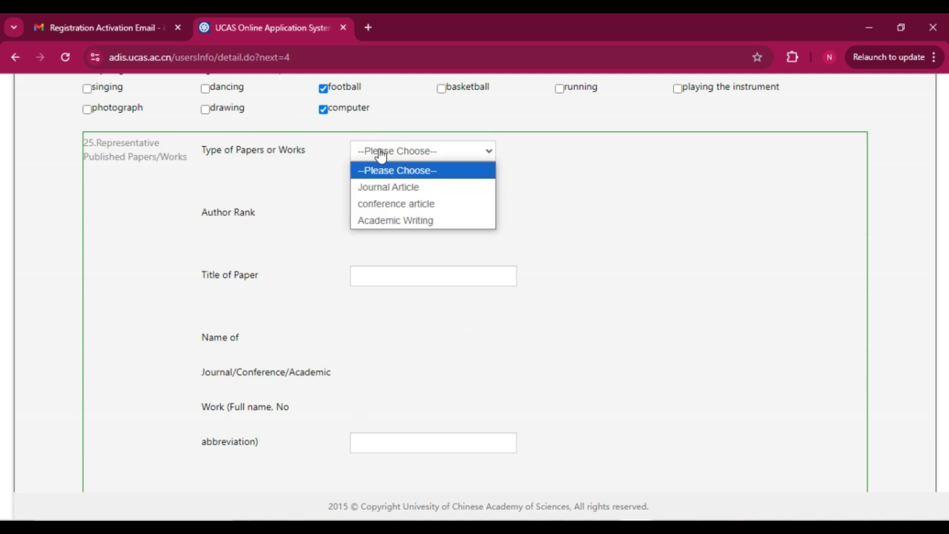
click(360, 171)
click(365, 217)
click(318, 263)
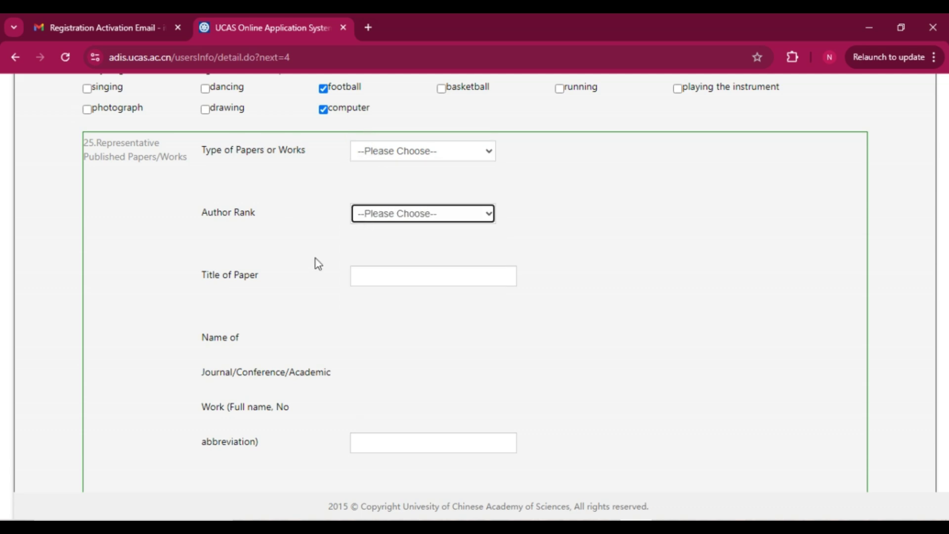
scroll(346, 277, down, 1)
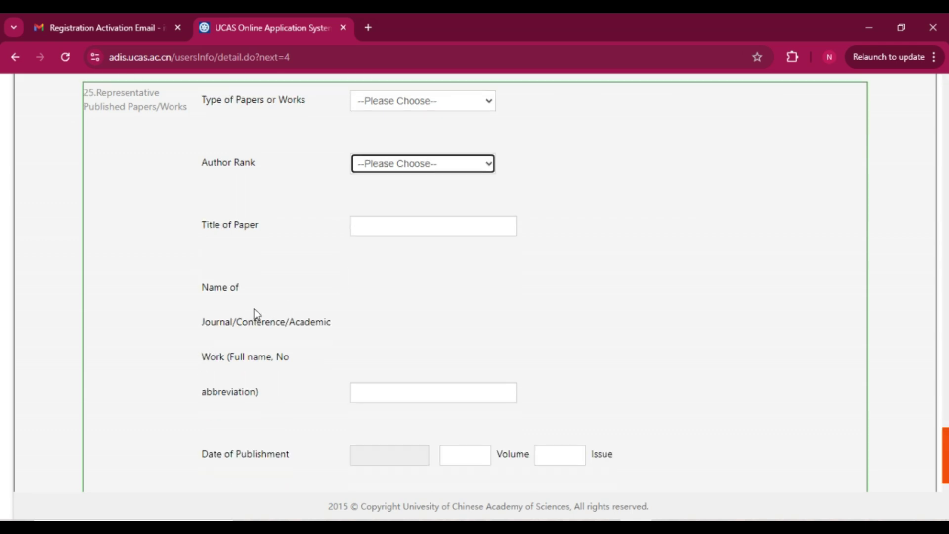
scroll(262, 365, down, 1)
scroll(424, 343, down, 2)
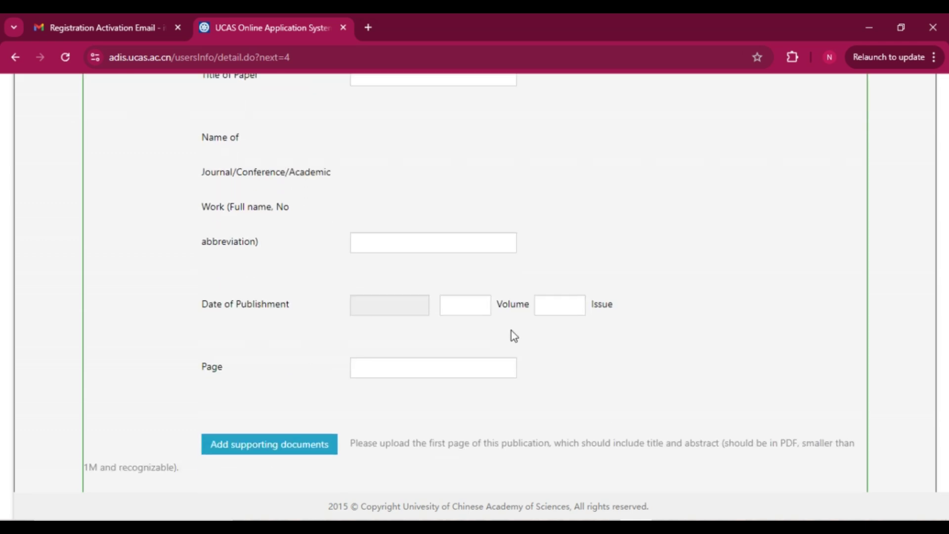
scroll(511, 331, down, 2)
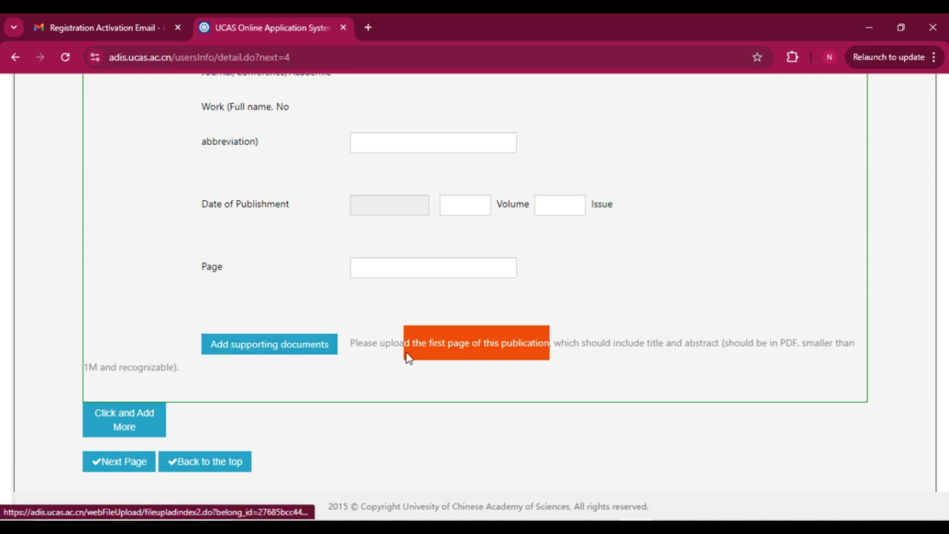
scroll(408, 357, down, 1)
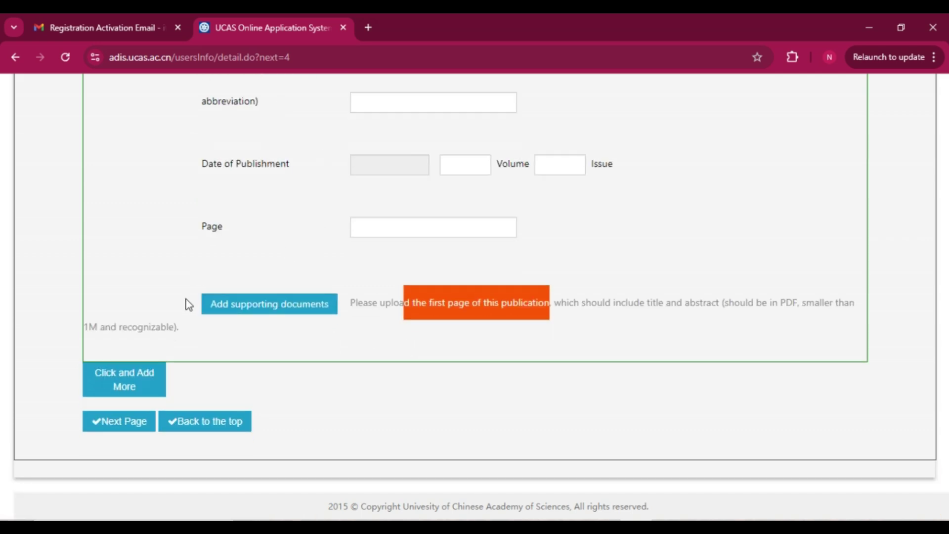
click(131, 424)
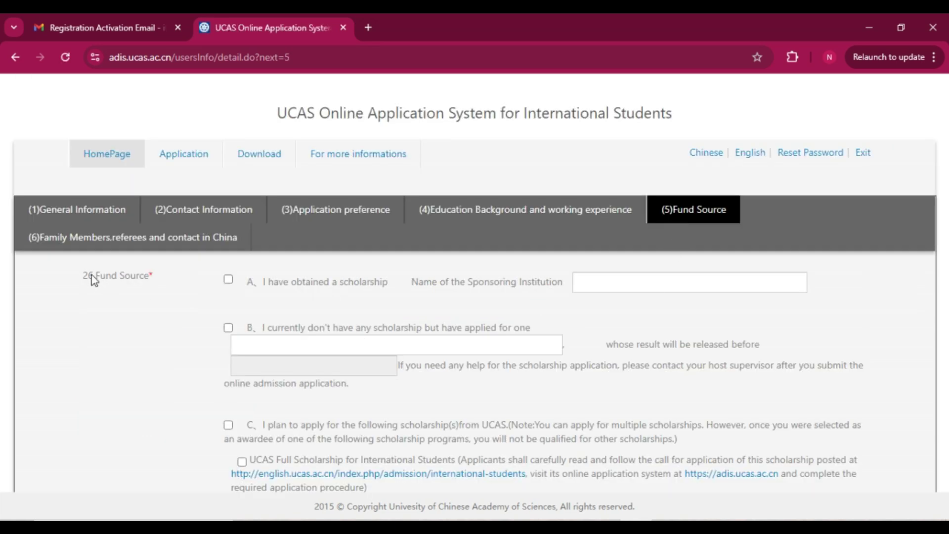
Tick the UCAS Full Scholarship under funding plan C
drag(93, 275, 126, 278)
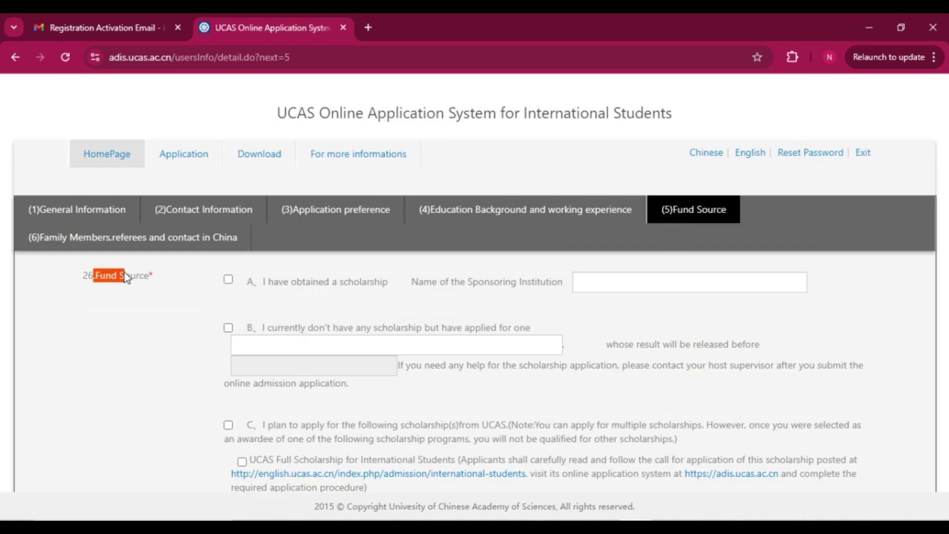
click(150, 283)
scroll(447, 326, down, 3)
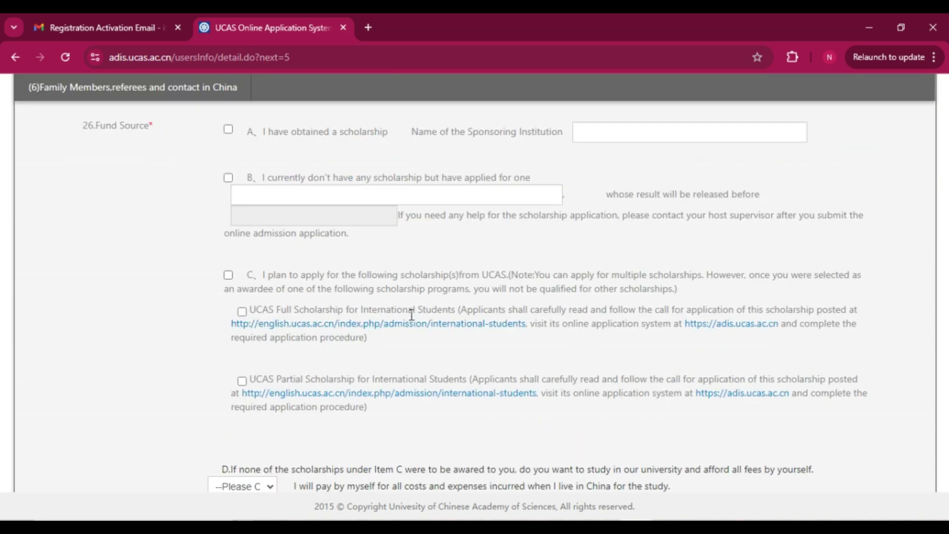
click(242, 311)
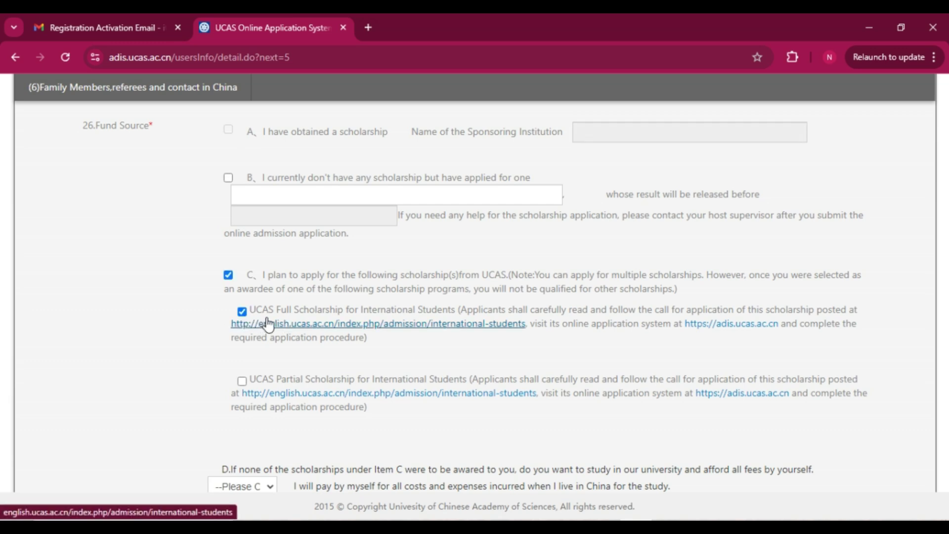
Answer NO to the self-funding question in item D
scroll(267, 324, down, 1)
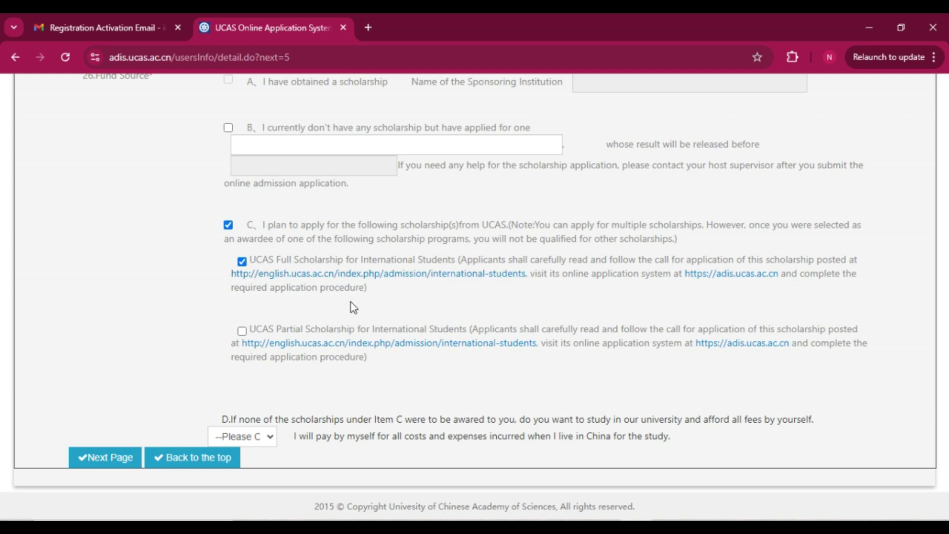
scroll(277, 395, down, 1)
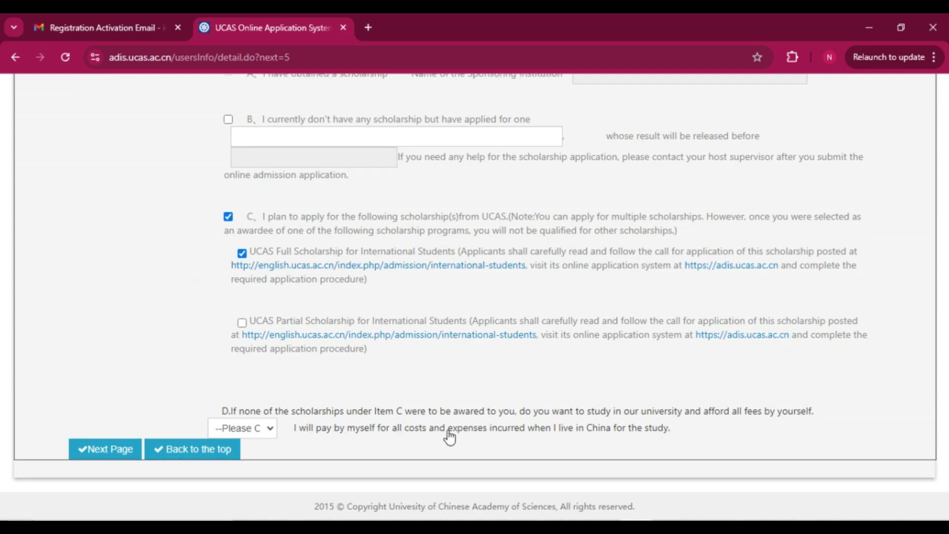
click(270, 429)
click(271, 436)
click(269, 431)
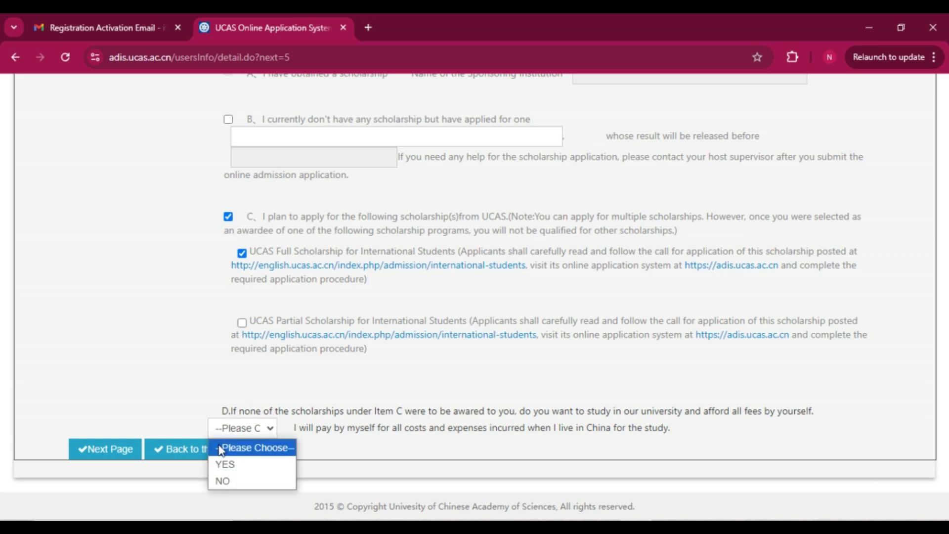
click(168, 417)
click(110, 449)
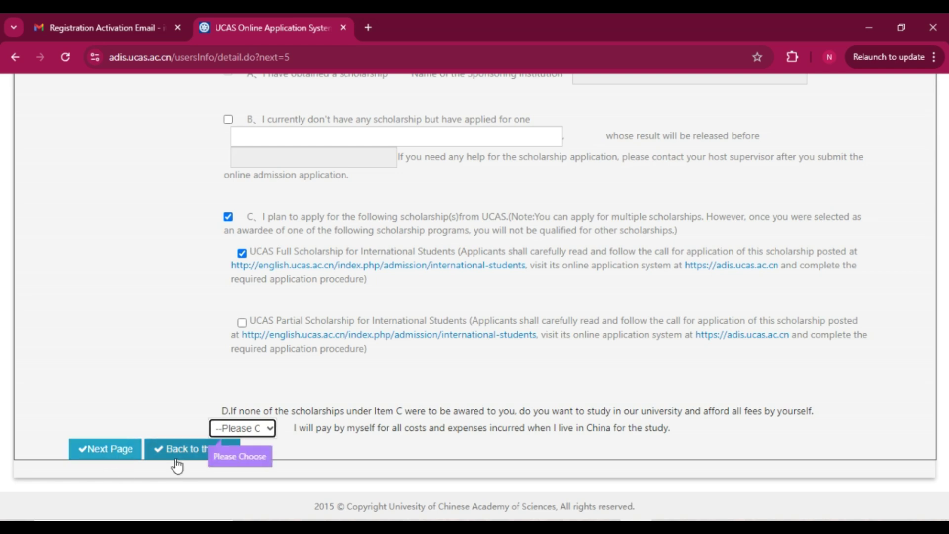
key(n)
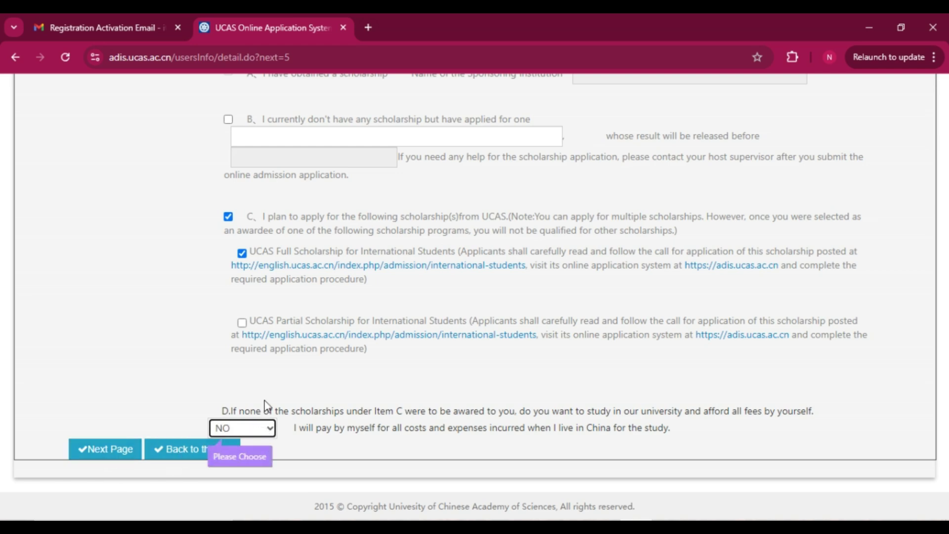
click(267, 431)
click(252, 478)
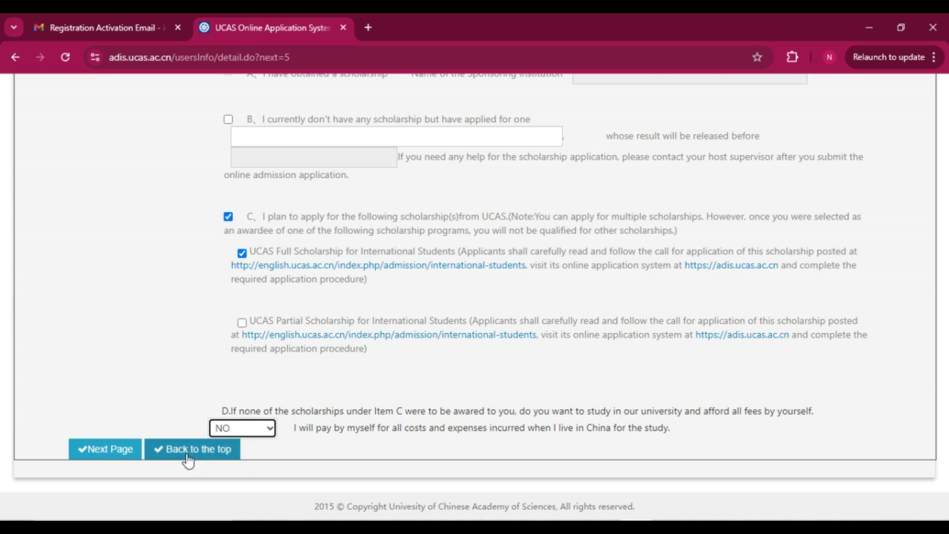
Add a Father family member and enter his full name
click(112, 450)
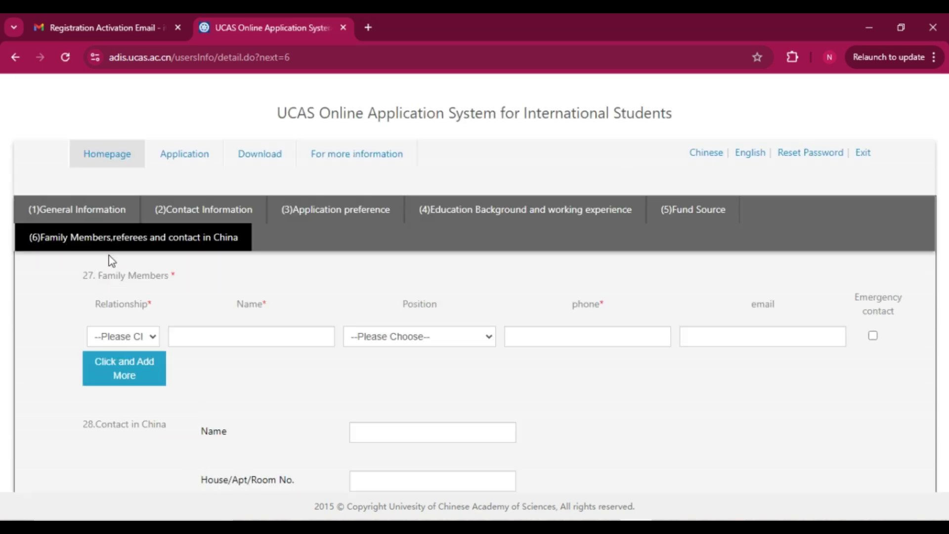
scroll(246, 280, down, 3)
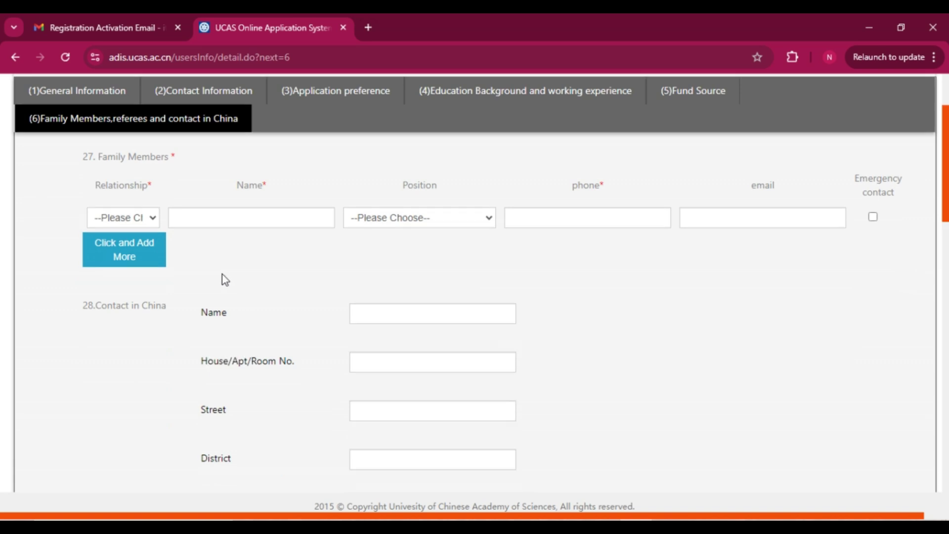
click(131, 196)
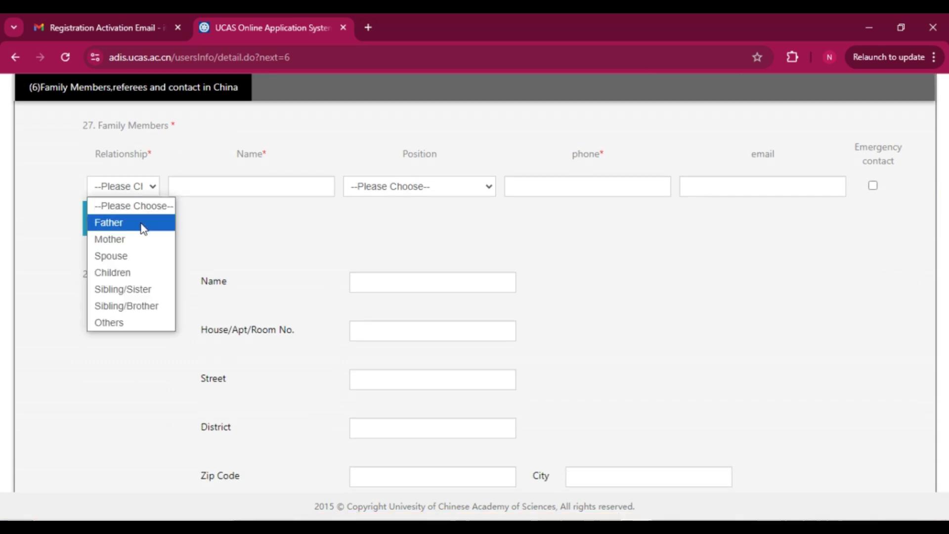
click(142, 225)
click(227, 191)
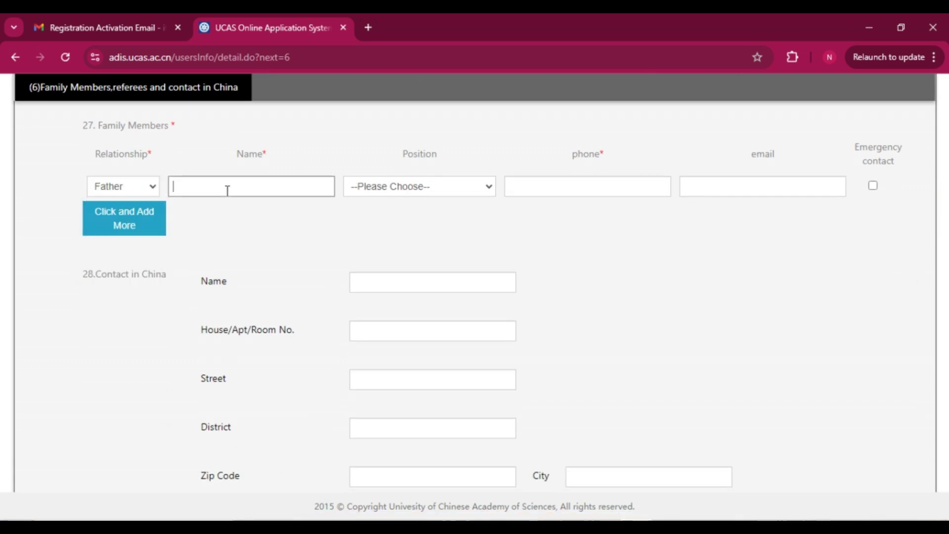
Set the father's position to other, enter his phone number, and tick emergency contact
click(406, 192)
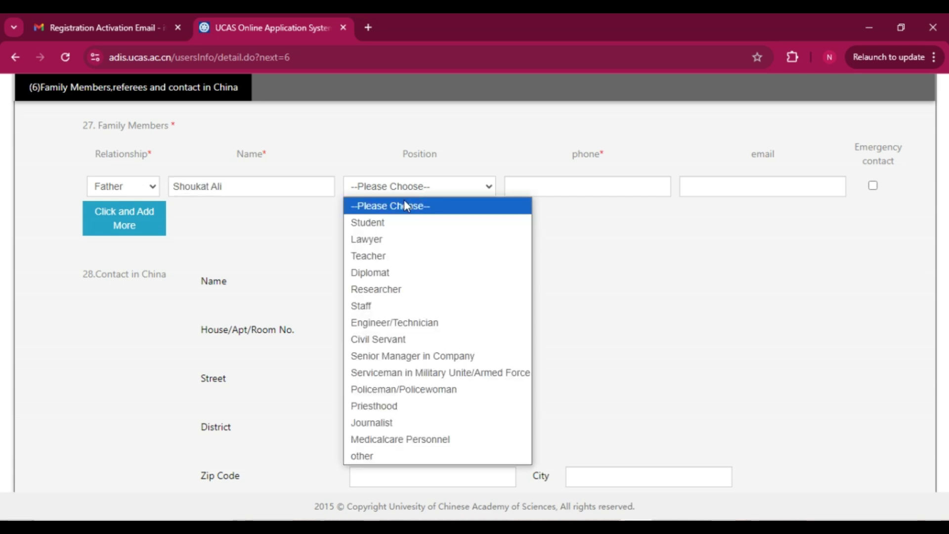
click(410, 455)
click(545, 188)
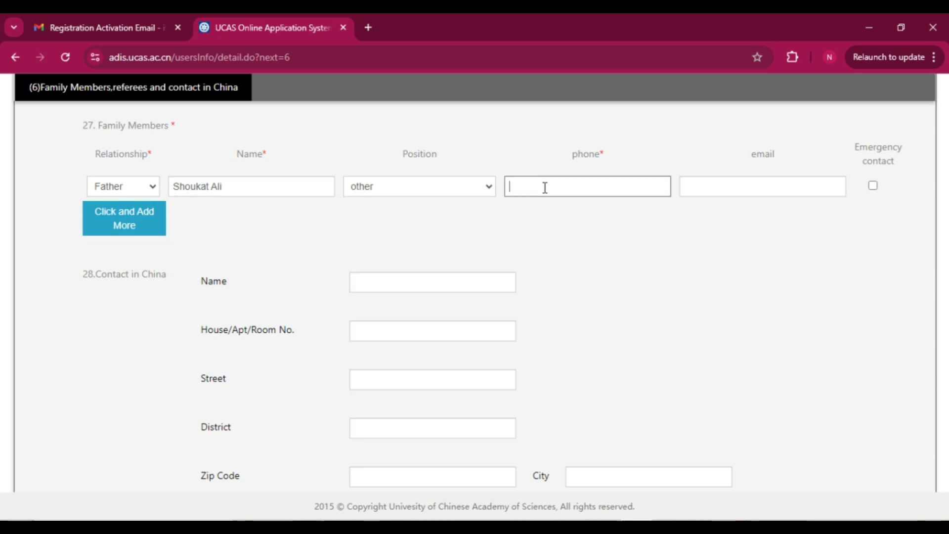
text())
key(ctrl+v)
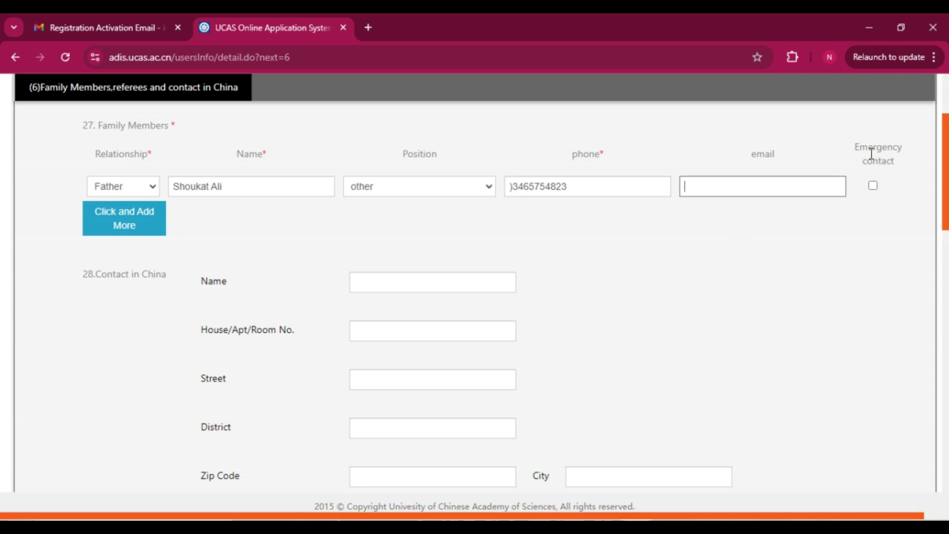
click(872, 186)
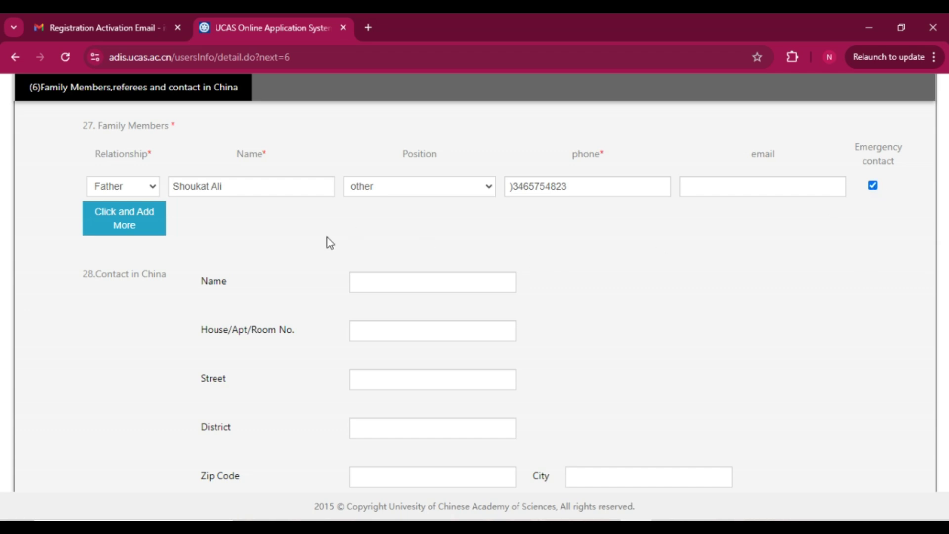
scroll(127, 184, down, 1)
scroll(147, 193, up, 1)
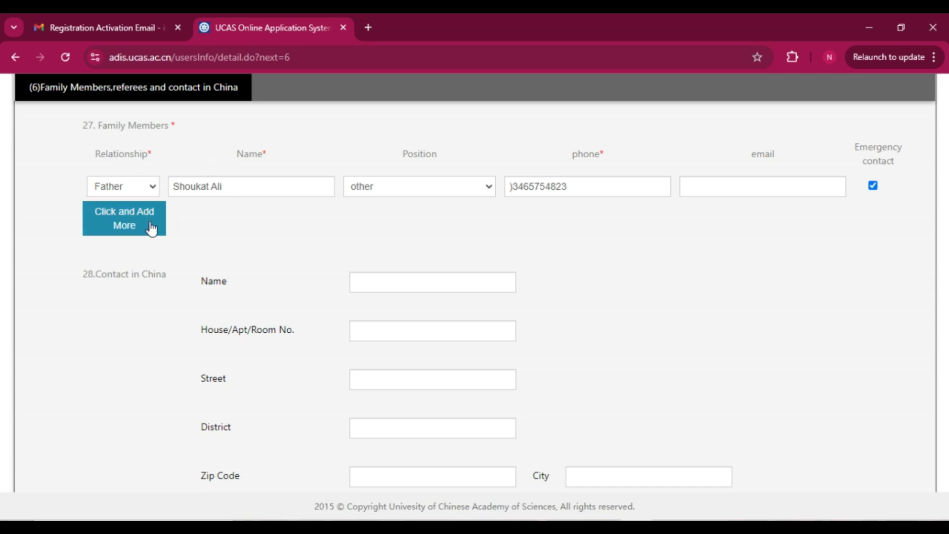
scroll(178, 245, down, 2)
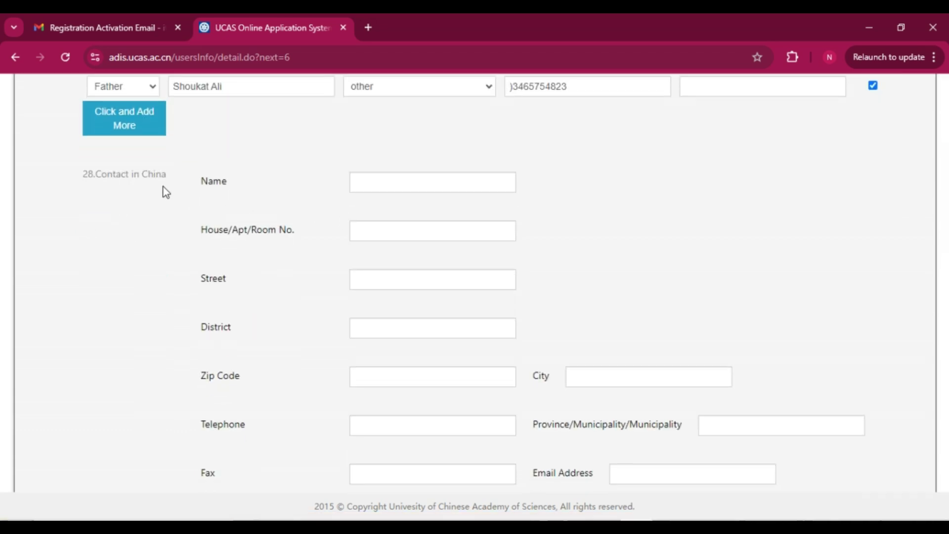
scroll(304, 209, down, 1)
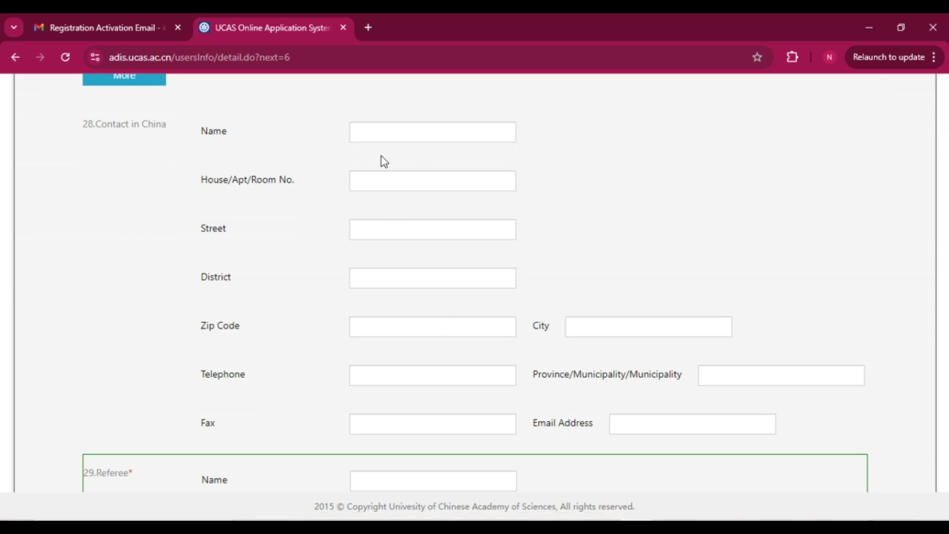
scroll(483, 338, down, 3)
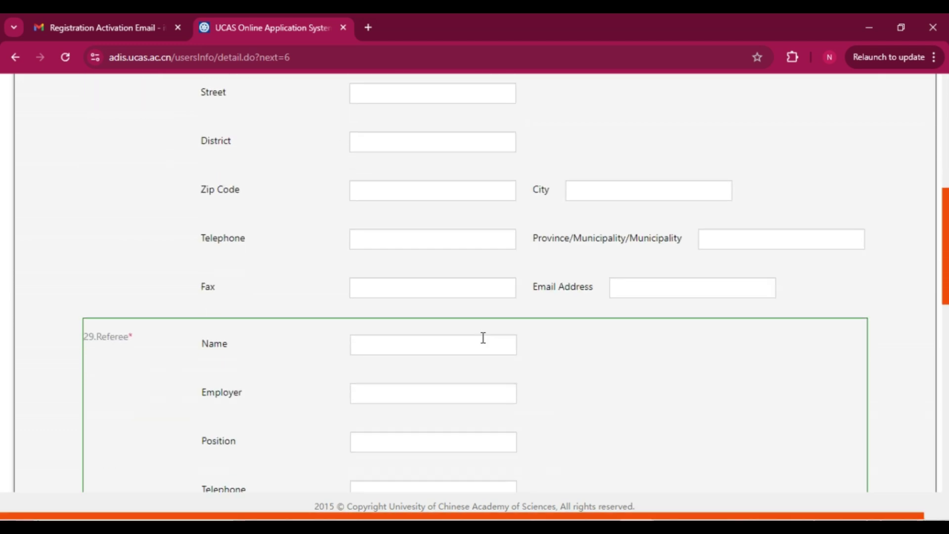
scroll(483, 337, down, 2)
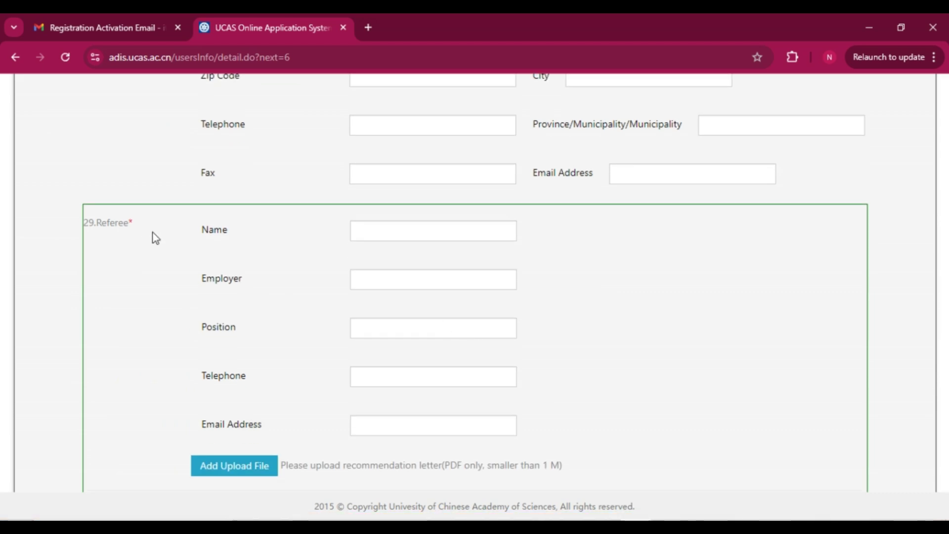
scroll(146, 236, down, 1)
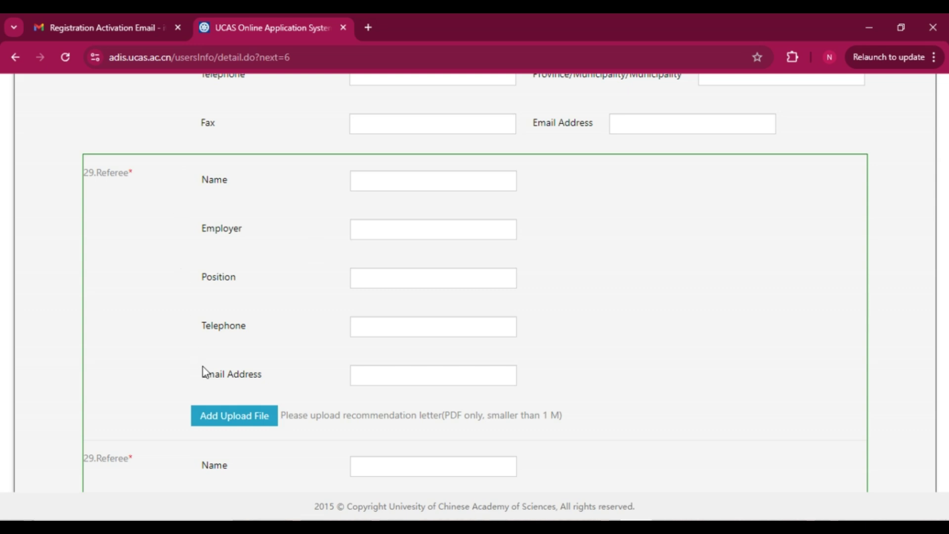
scroll(219, 369, down, 5)
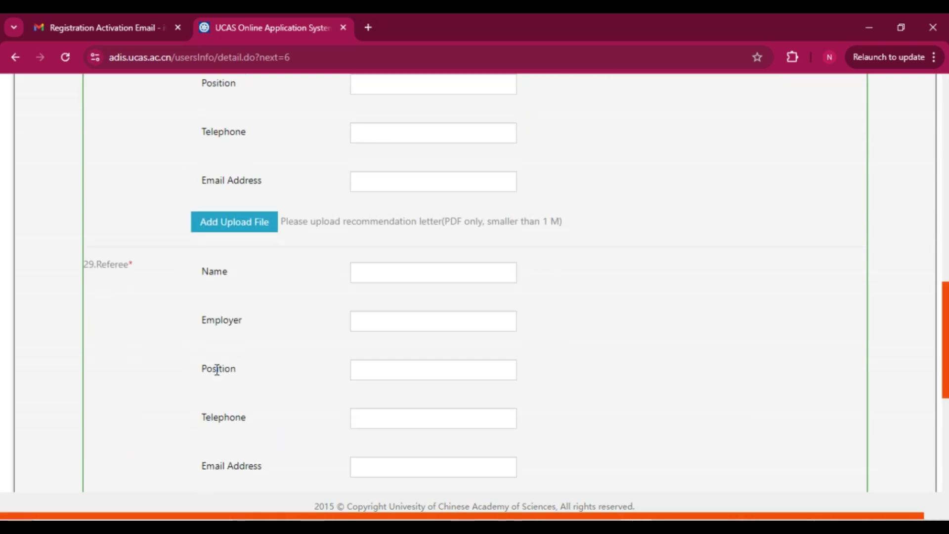
scroll(215, 369, down, 1)
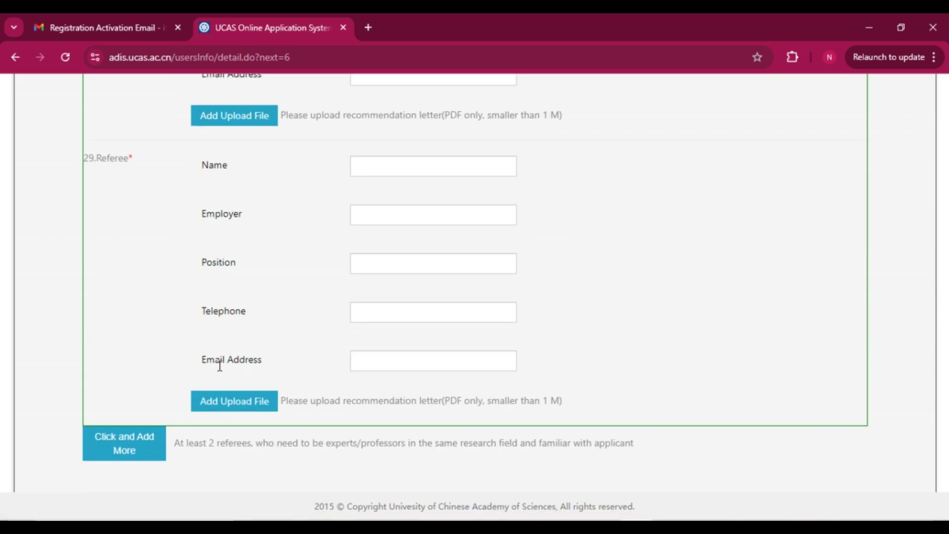
scroll(218, 366, up, 2)
scroll(221, 368, up, 5)
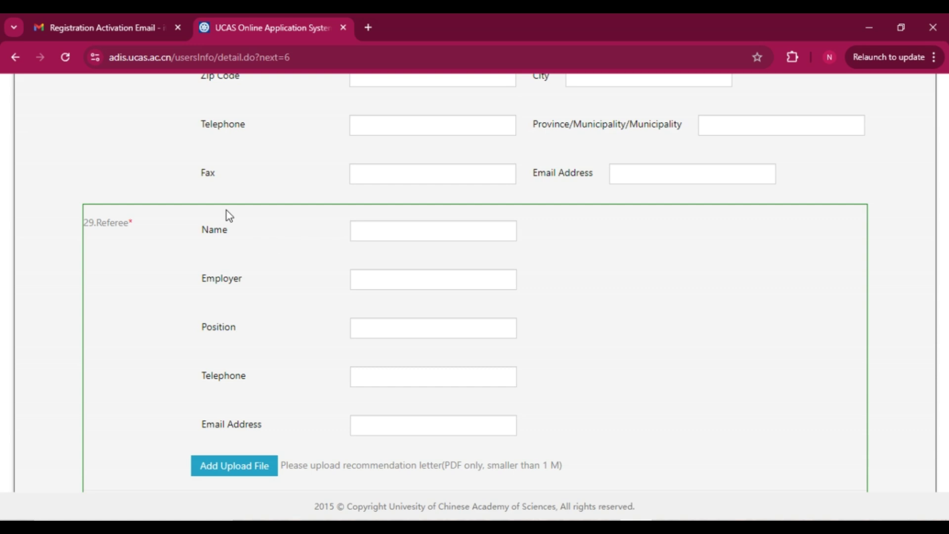
Fill in the first referee's name and e-mail address, then the second referee's name
click(368, 234)
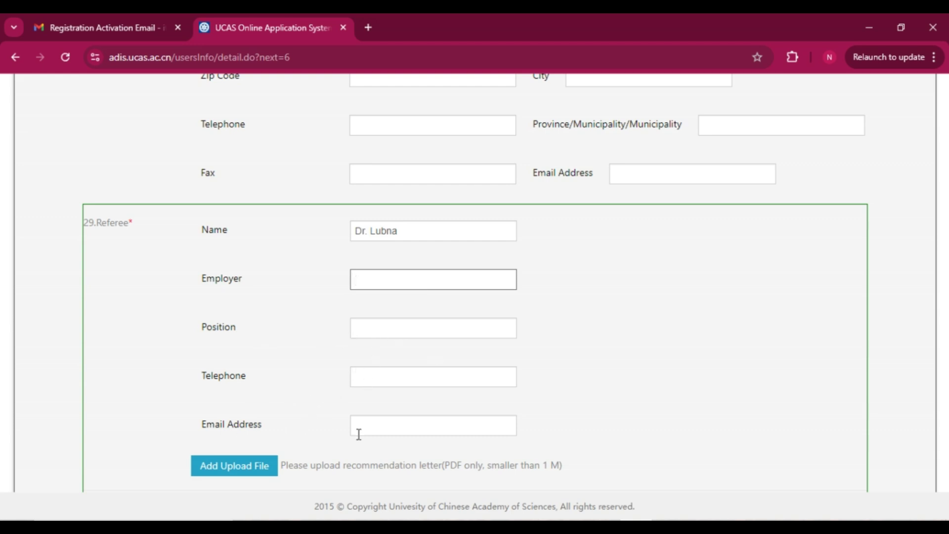
click(375, 425)
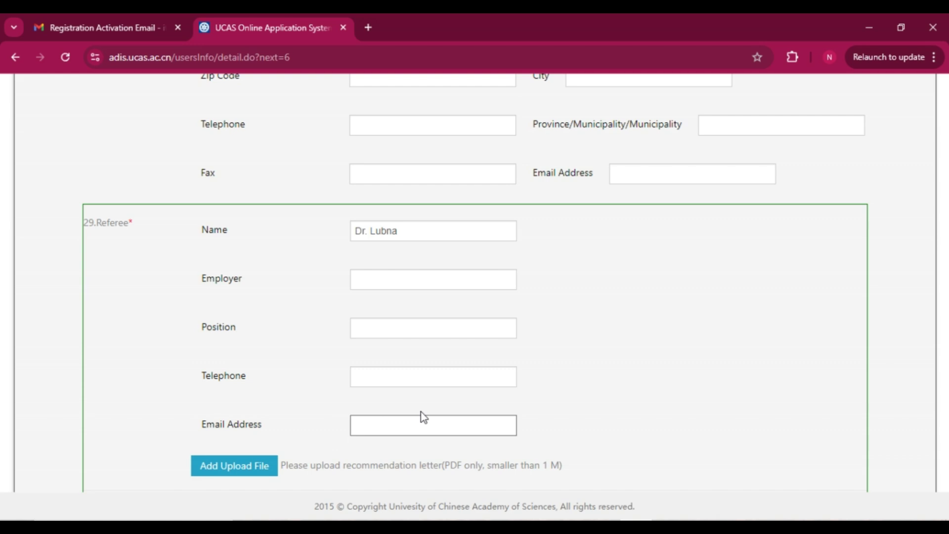
key(ctrl+v)
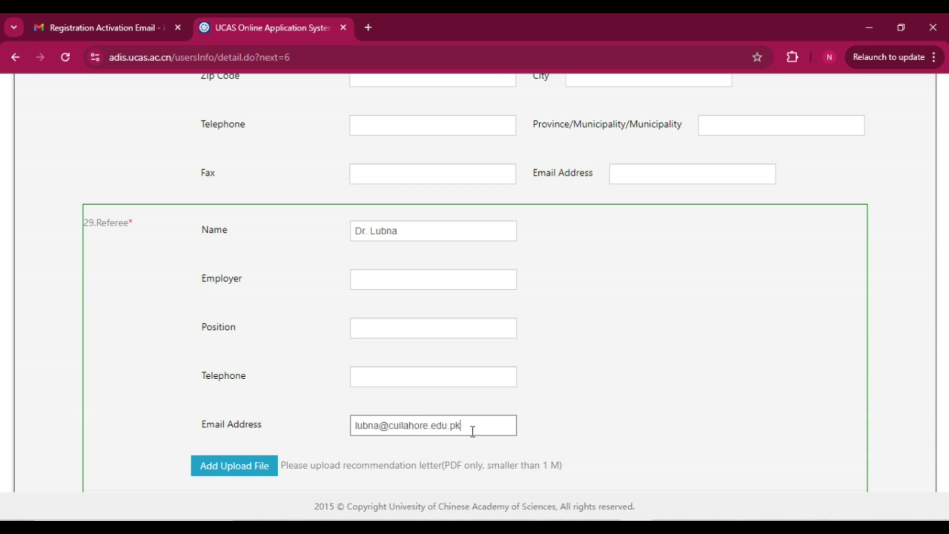
drag(473, 430, 343, 439)
scroll(372, 415, down, 2)
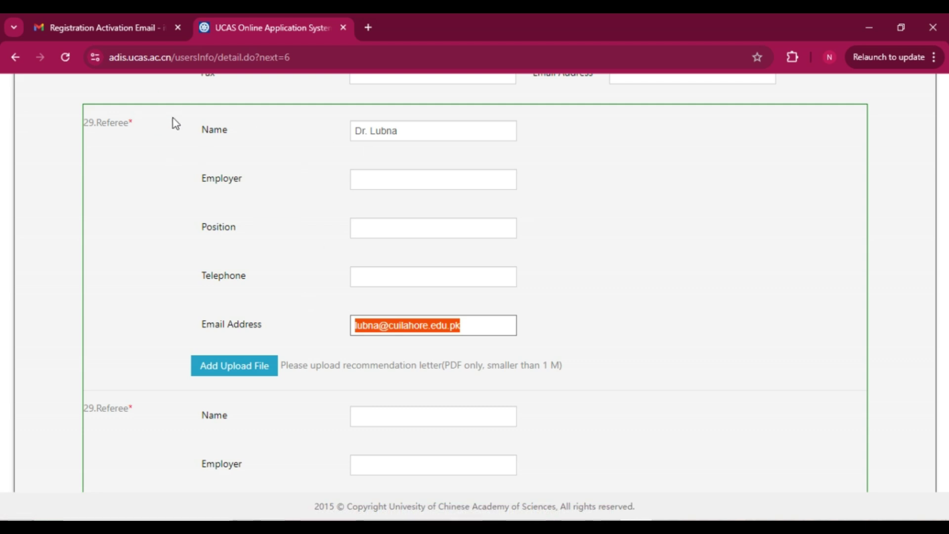
scroll(229, 364, down, 4)
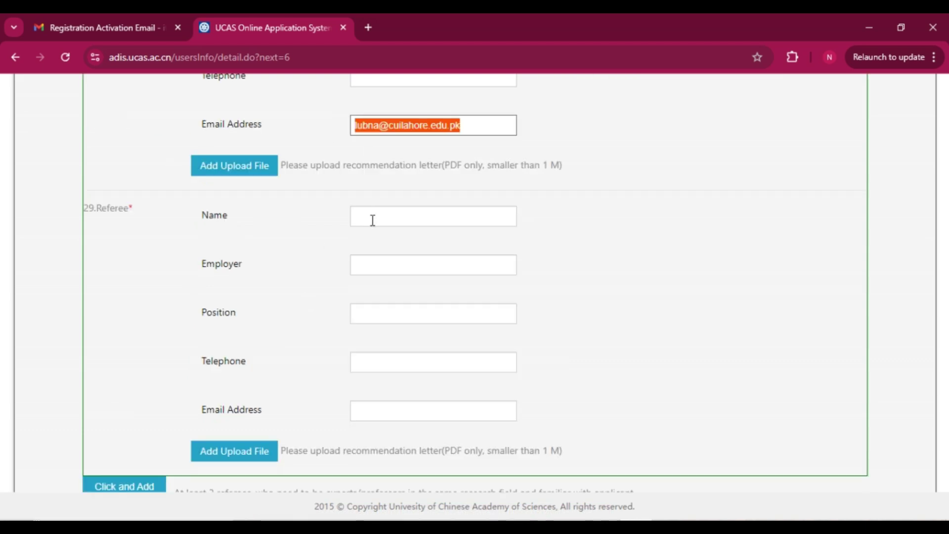
click(373, 220)
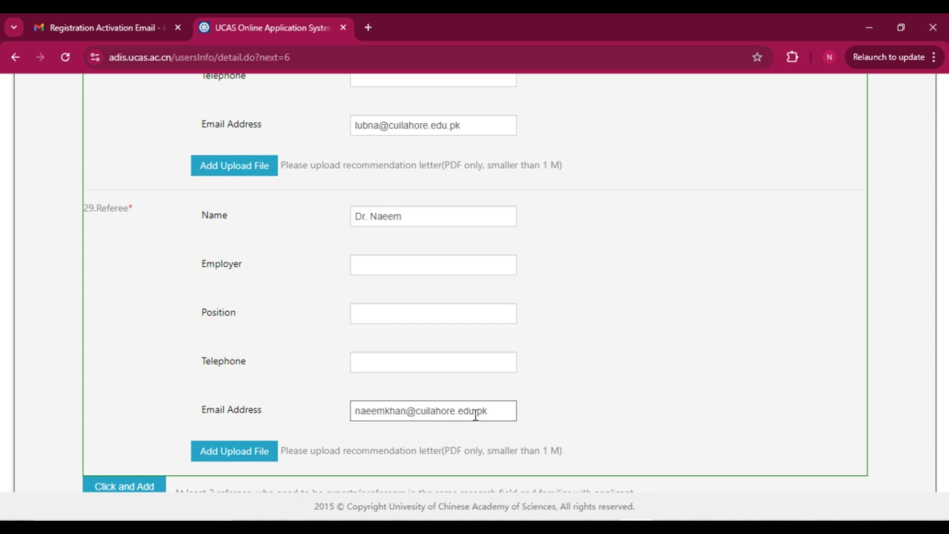
scroll(387, 445, down, 2)
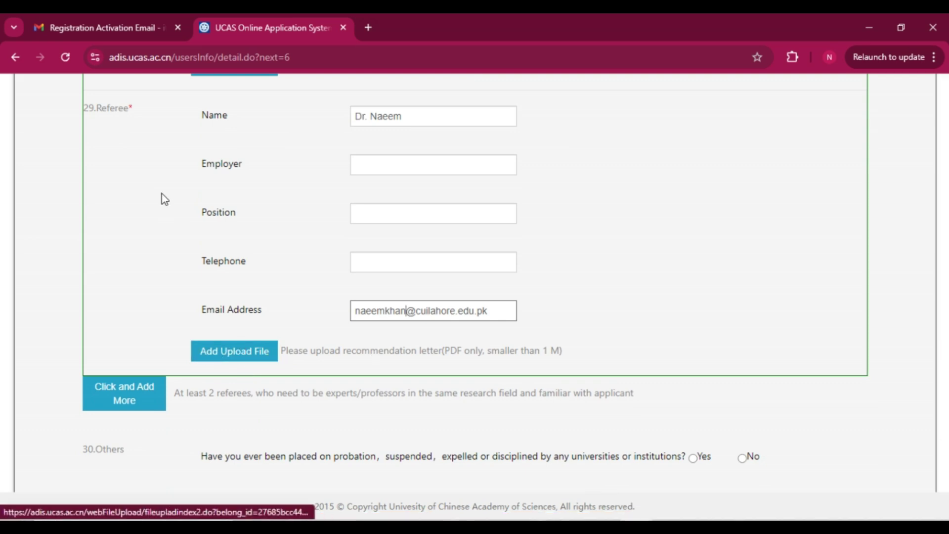
scroll(143, 311, down, 2)
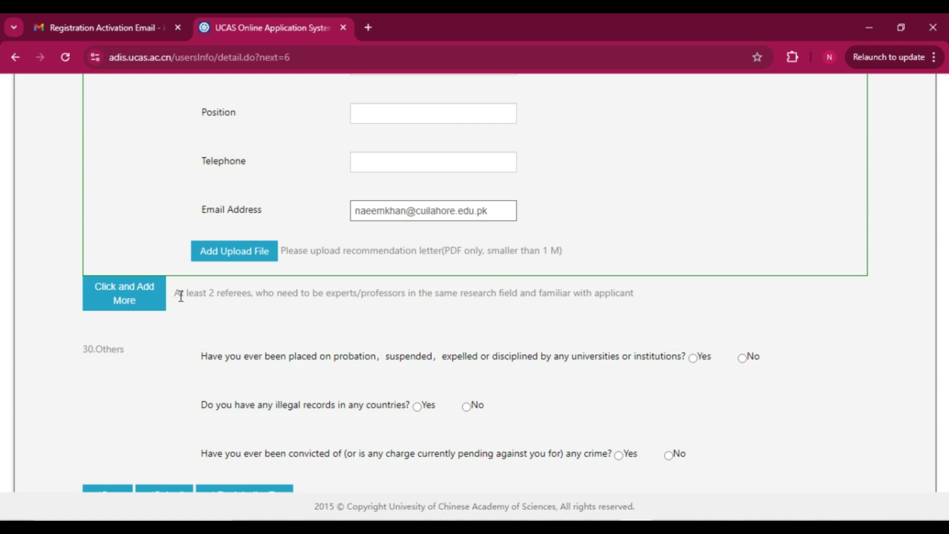
Review the note requiring at least 2 referees and the Others section heading
drag(181, 297, 266, 310)
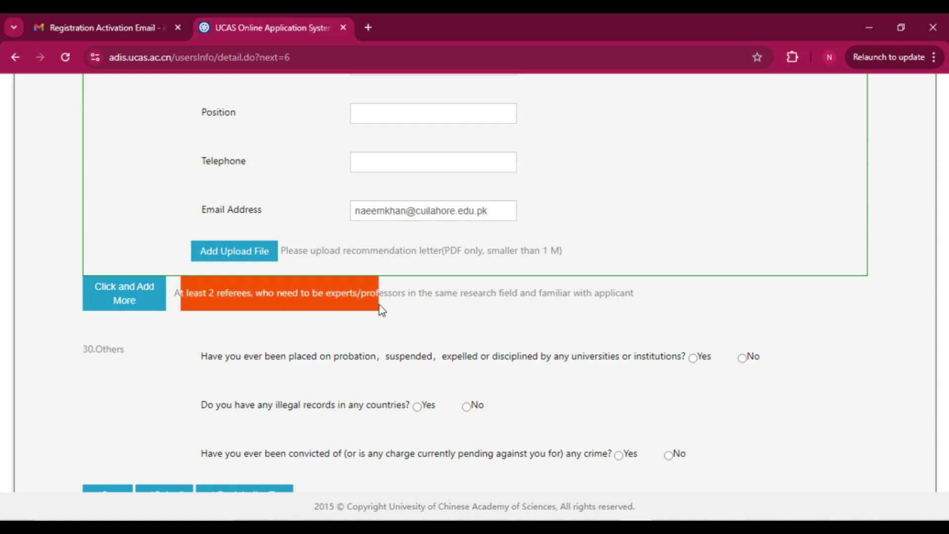
drag(399, 309, 599, 301)
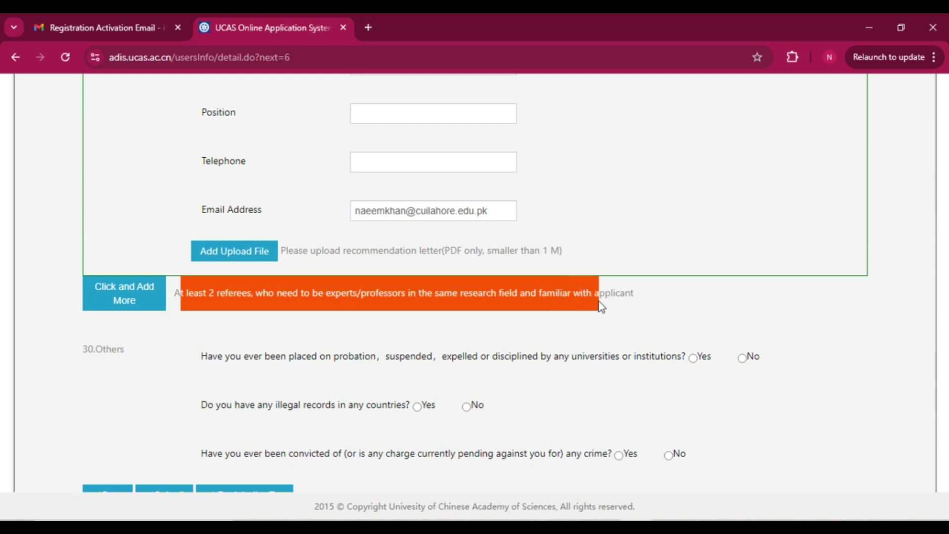
click(636, 302)
scroll(601, 333, down, 3)
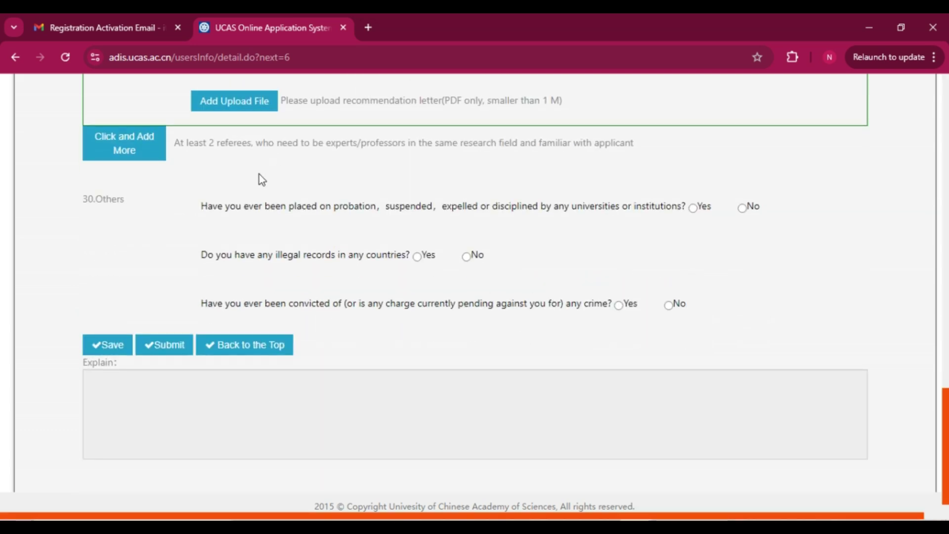
drag(114, 207, 125, 203)
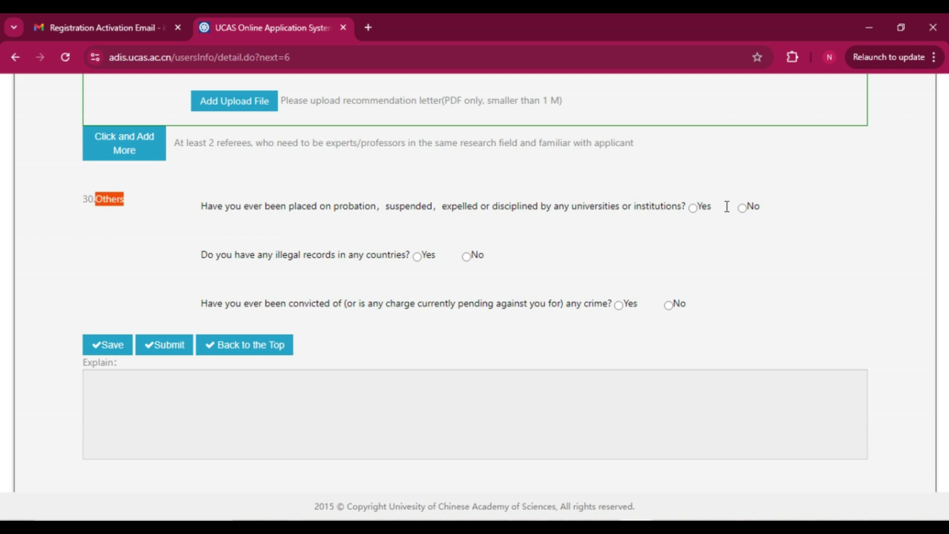
Answer No to the probation, illegal records and criminal conviction questions
click(742, 208)
click(466, 257)
click(671, 307)
scroll(669, 317, down, 1)
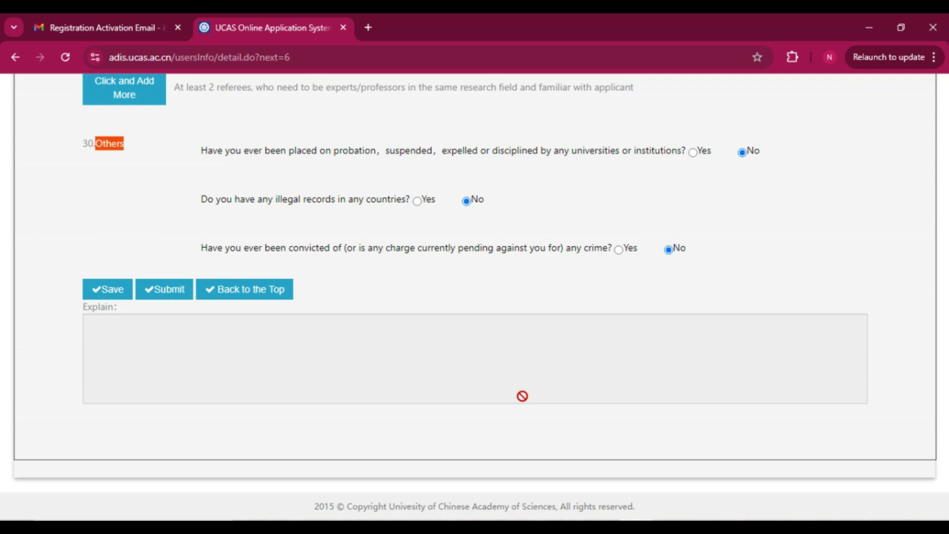
scroll(113, 405, up, 2)
scroll(174, 376, up, 10)
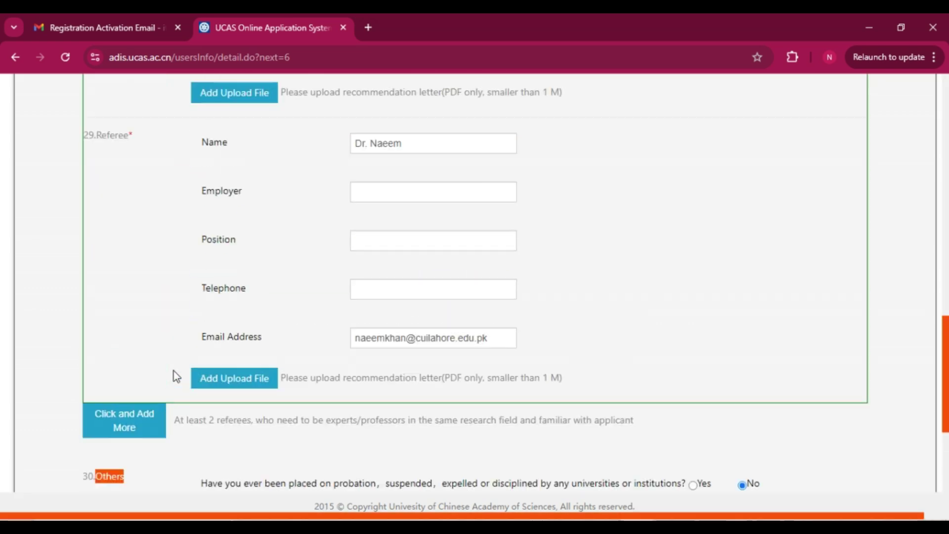
scroll(174, 376, up, 10)
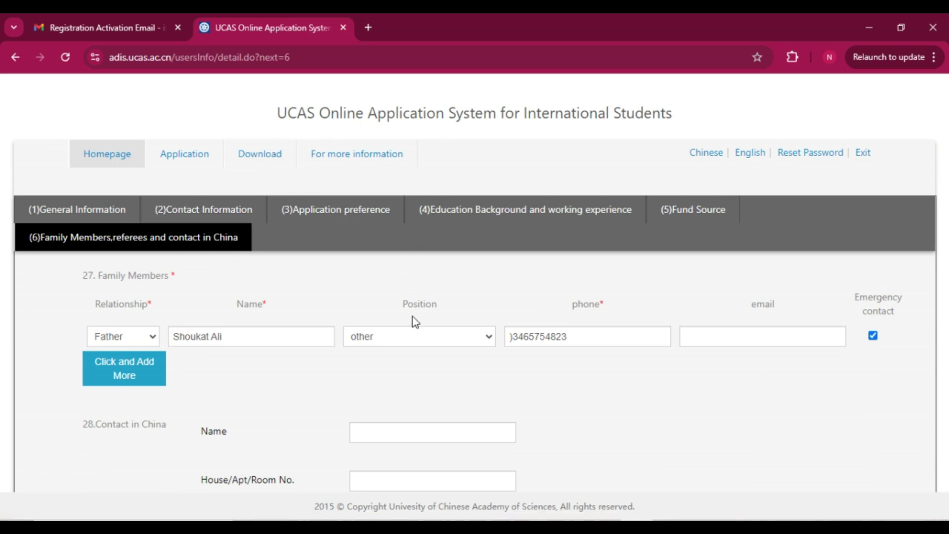
scroll(413, 317, down, 2)
scroll(411, 316, up, 2)
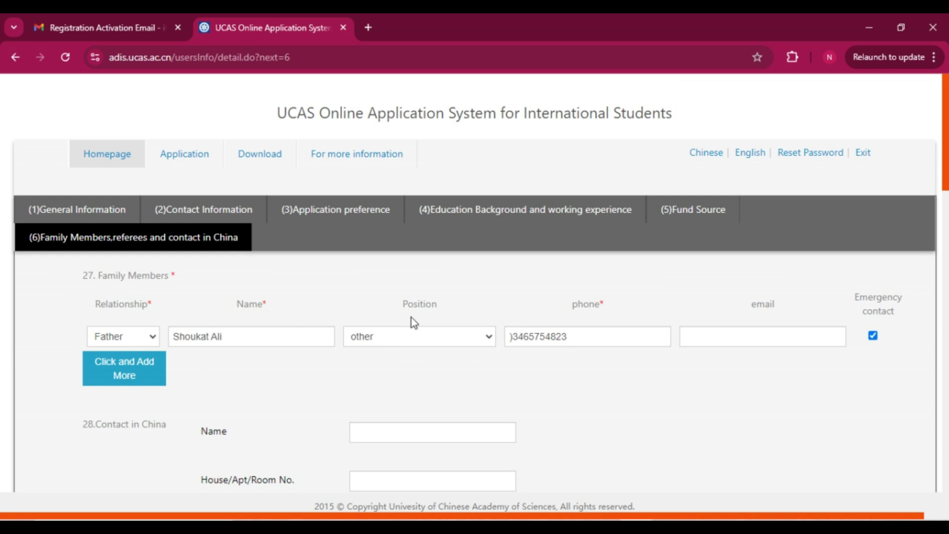